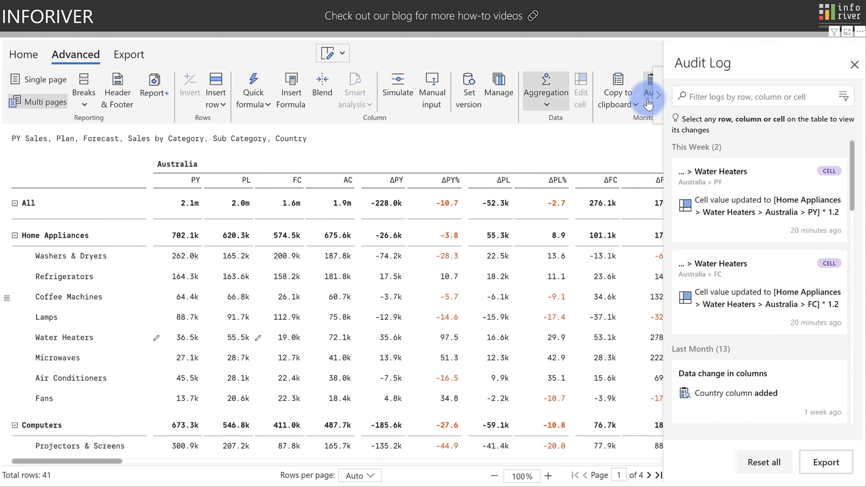
Filter the Audit Log to the FC column, the Water Heaters row, and its FC cell.
click(290, 182)
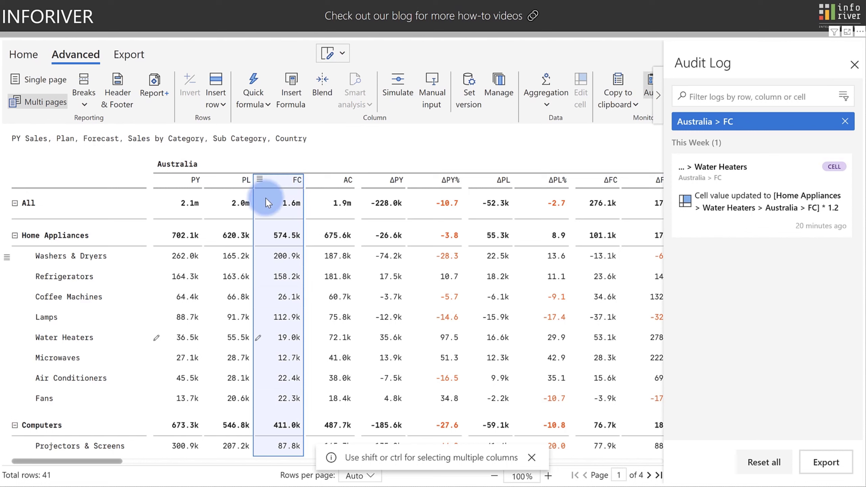
click(63, 334)
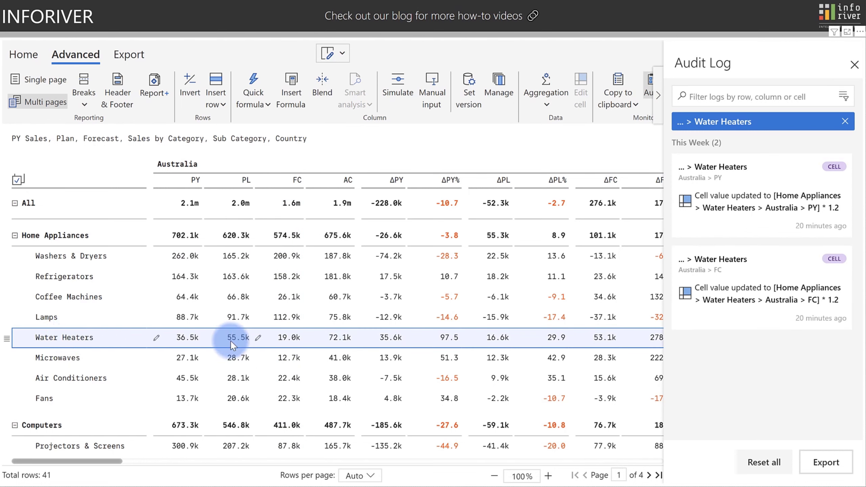
click(278, 342)
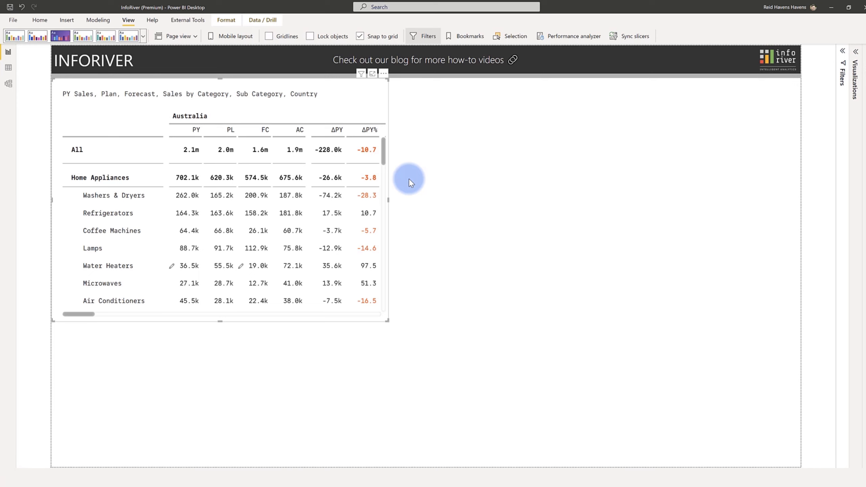
Show the Inforiver visual in Focus mode with the report-page preview outline visible.
click(373, 74)
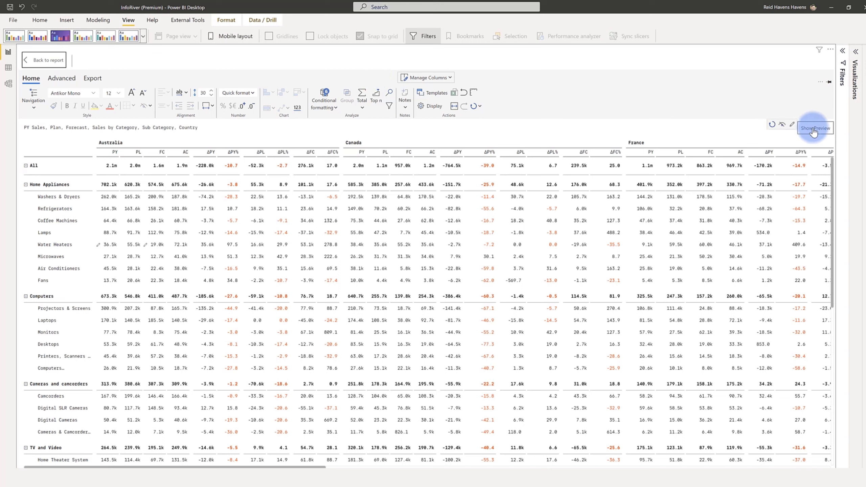
click(813, 131)
click(814, 131)
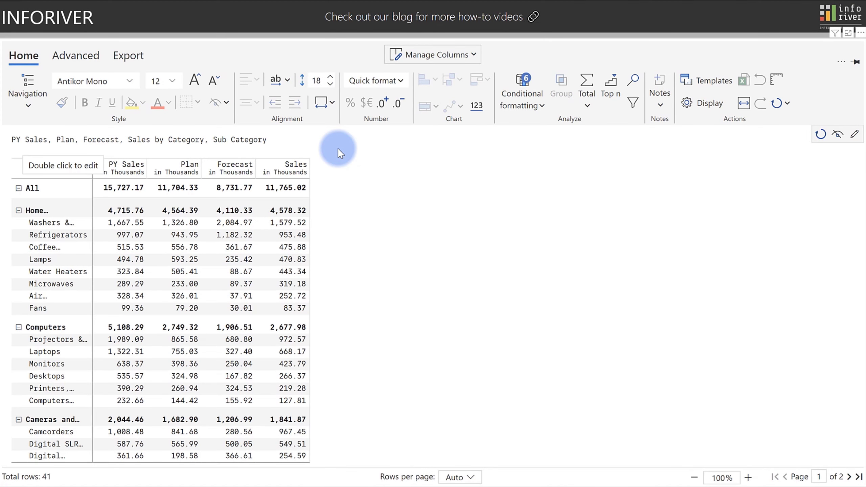
With the Sales column selected, set column widths to Fit to header.
click(326, 104)
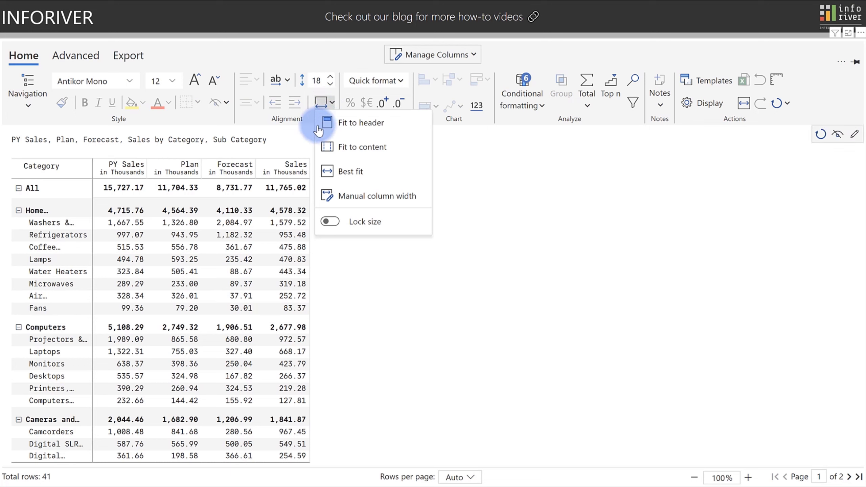
click(297, 170)
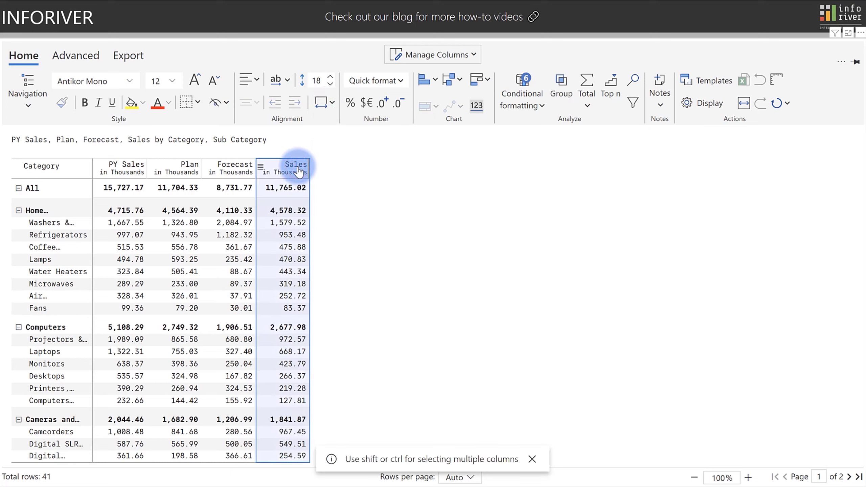
click(321, 103)
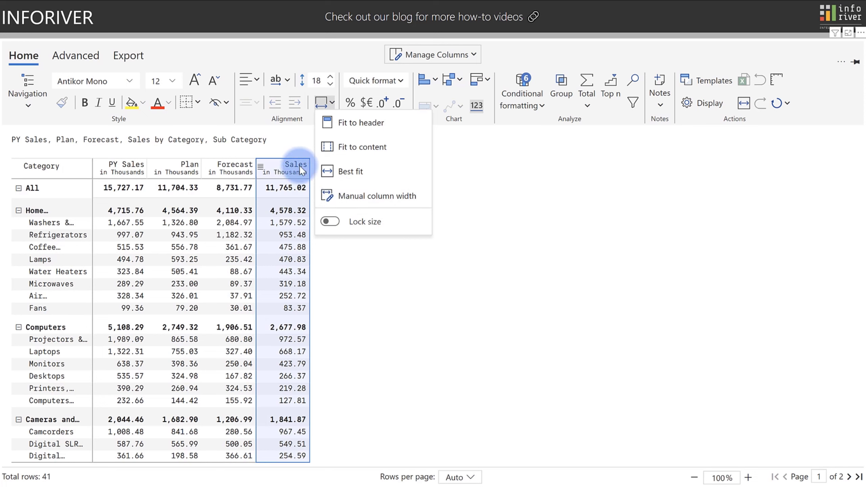
click(343, 124)
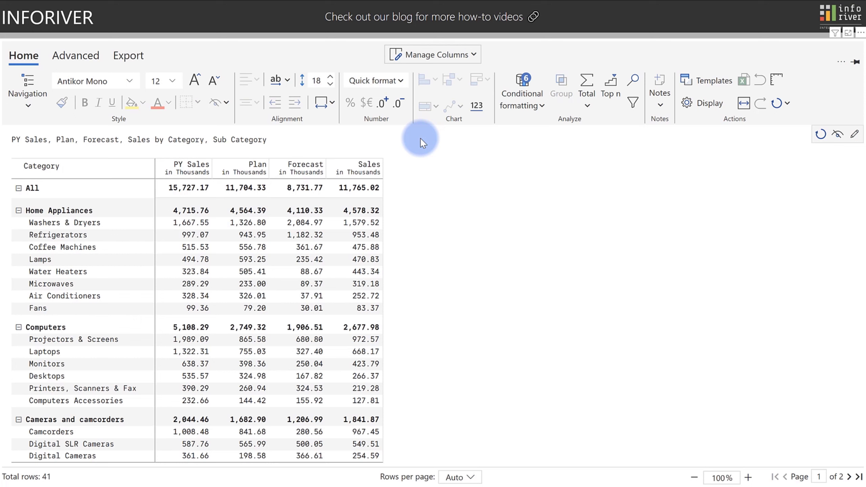
click(364, 168)
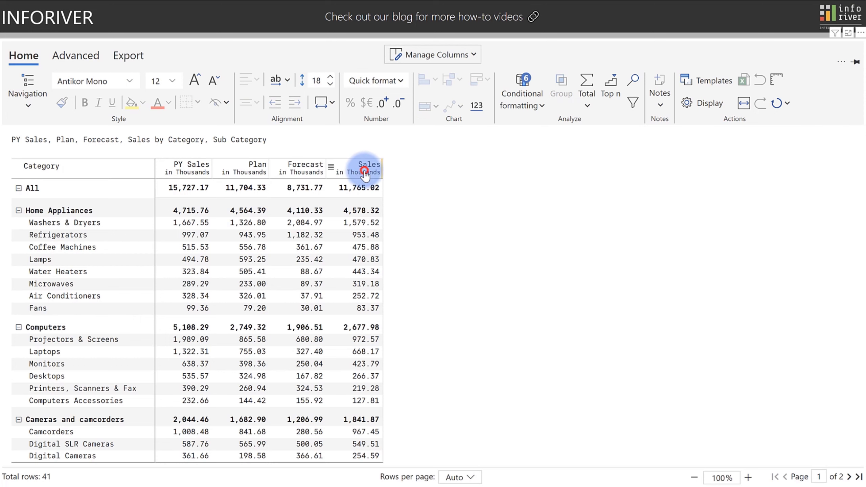
Blend the selected Sales and Forecast columns into a new measure, keeping Sales first.
ctrl+click(305, 172)
click(93, 55)
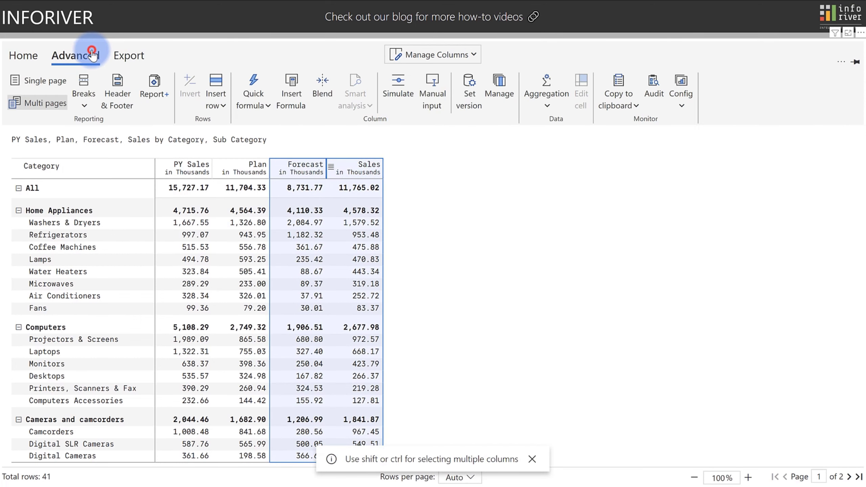
click(317, 91)
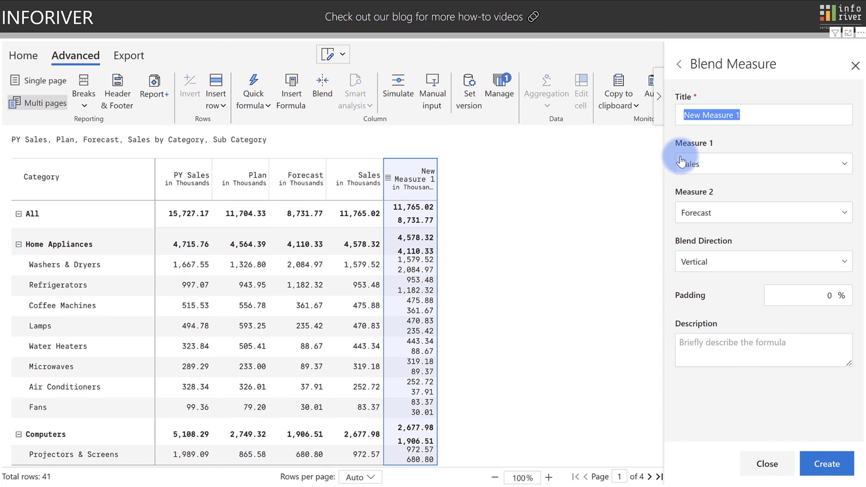
click(696, 163)
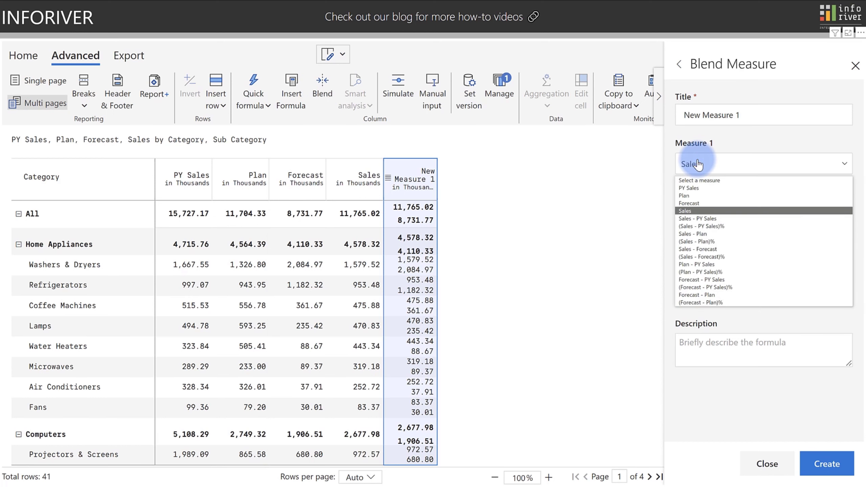
click(697, 164)
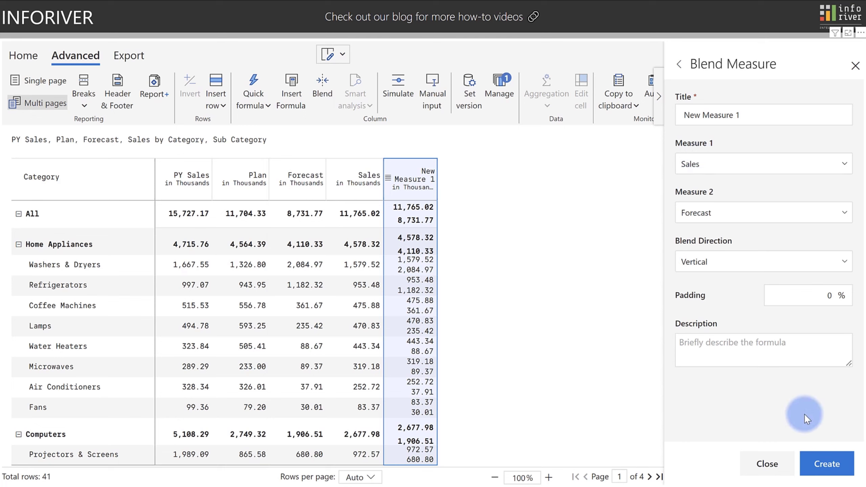
click(830, 464)
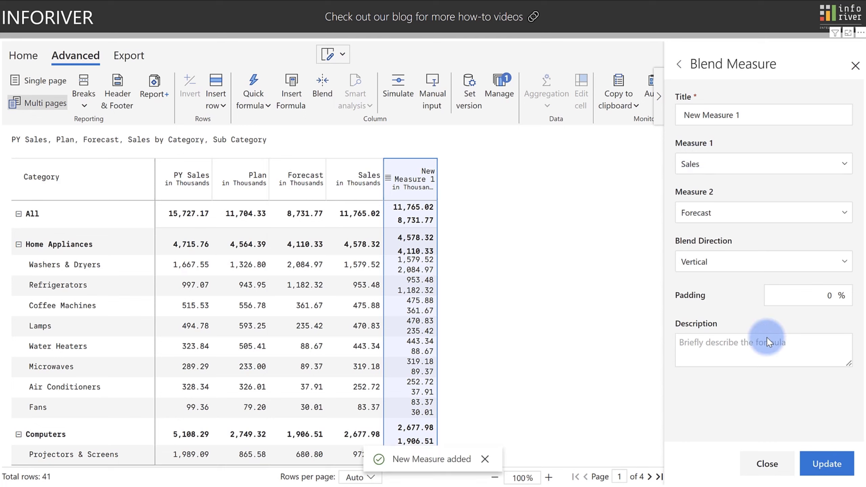
Make the New Measure 1 blend horizontal with 30% padding, and widen the column.
click(726, 263)
click(716, 286)
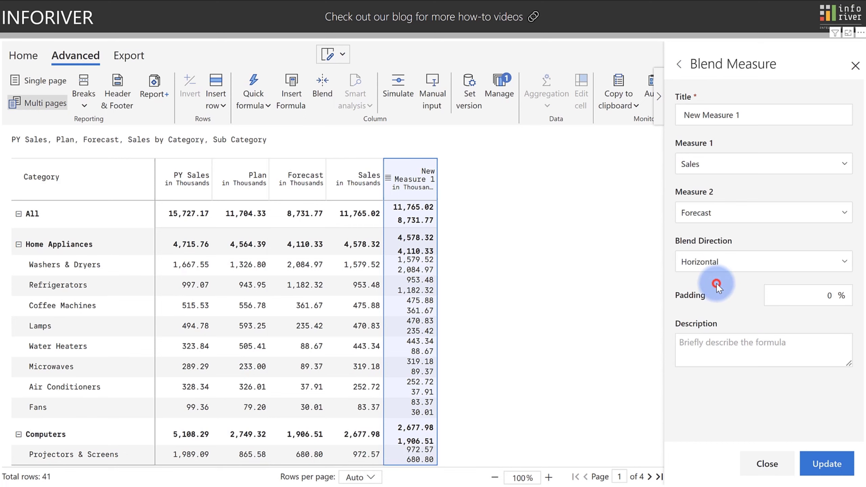
click(815, 468)
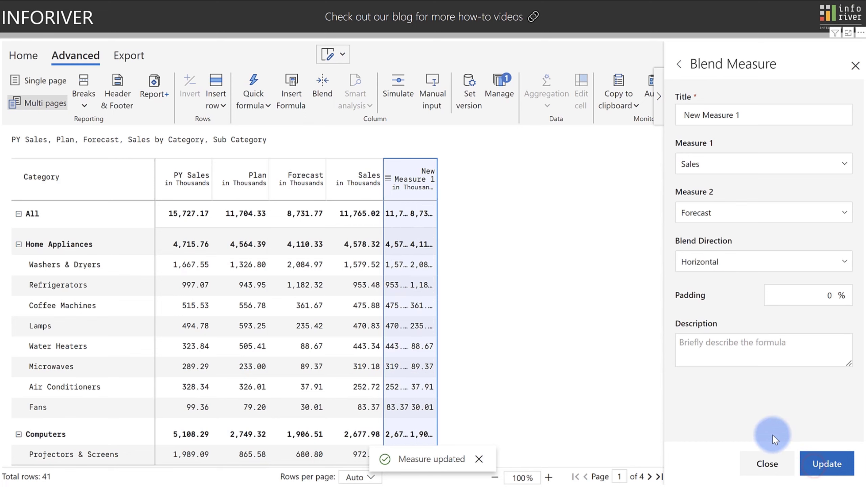
drag(437, 180, 519, 192)
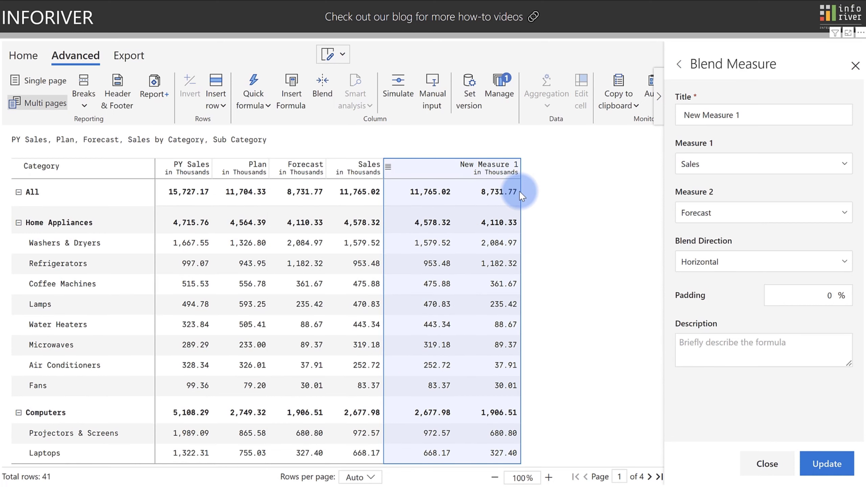
drag(810, 297, 838, 294)
text(30)
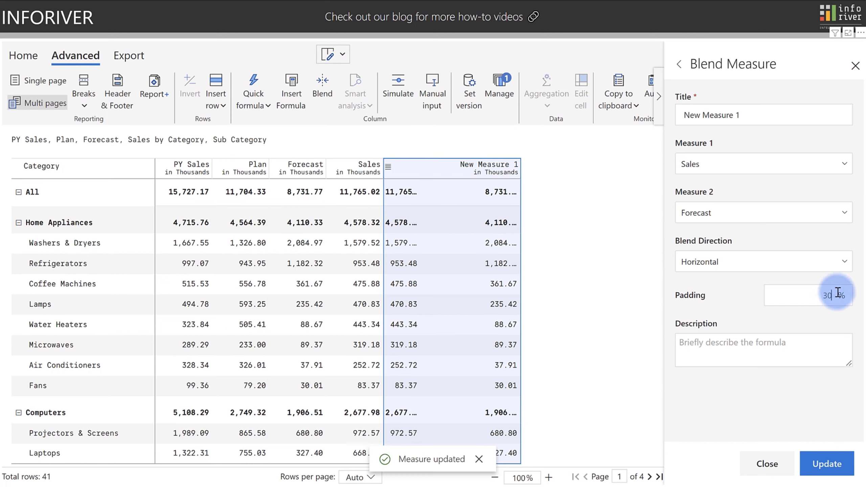
click(838, 465)
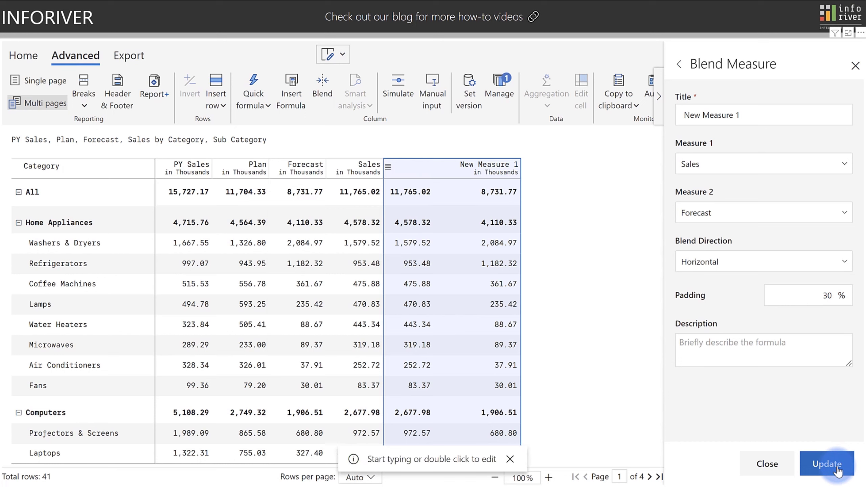
click(491, 167)
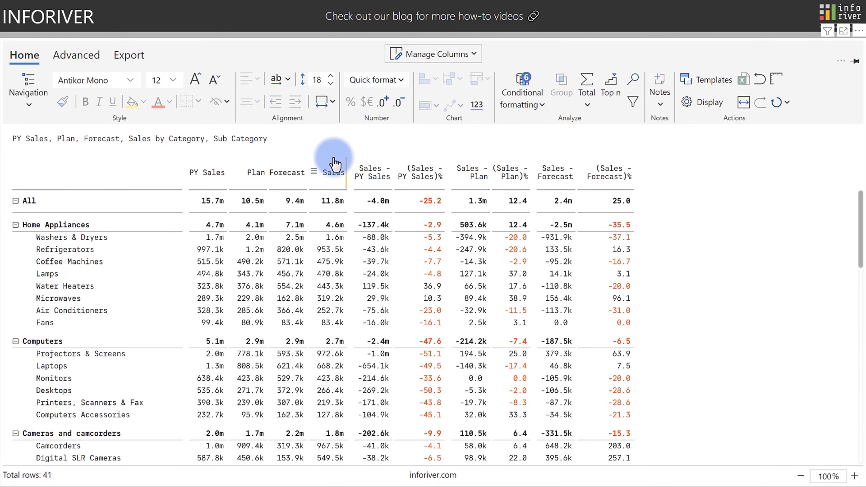
Select the Sales and Forecast columns and insert a 2-values bullet chart column.
click(329, 171)
ctrl+click(290, 176)
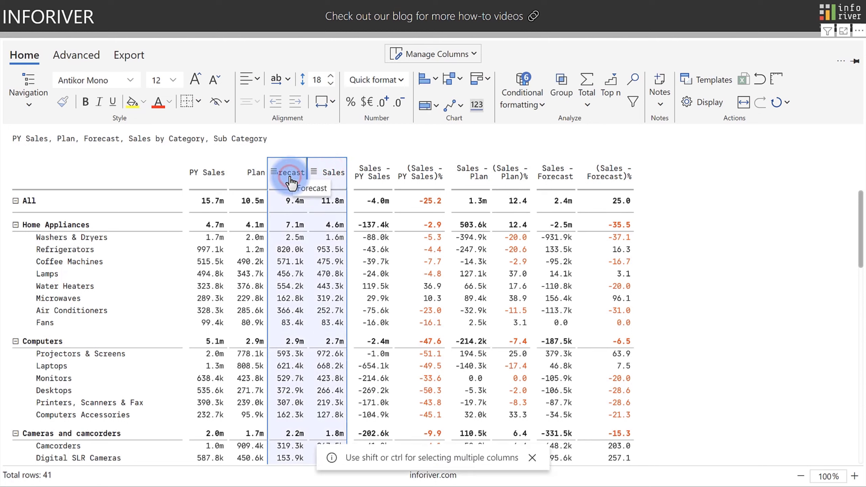
click(424, 110)
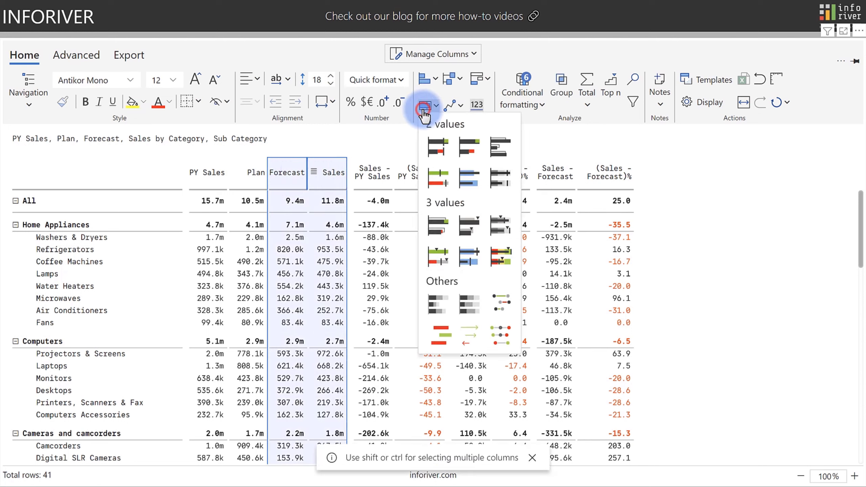
click(429, 172)
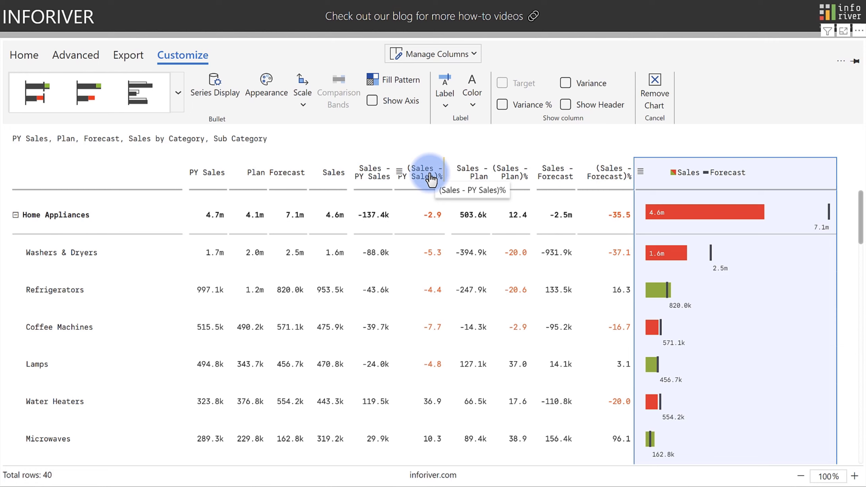
Review the chart's colour and fill pattern settings, trying the Sales-Forecast variance bar style.
click(282, 88)
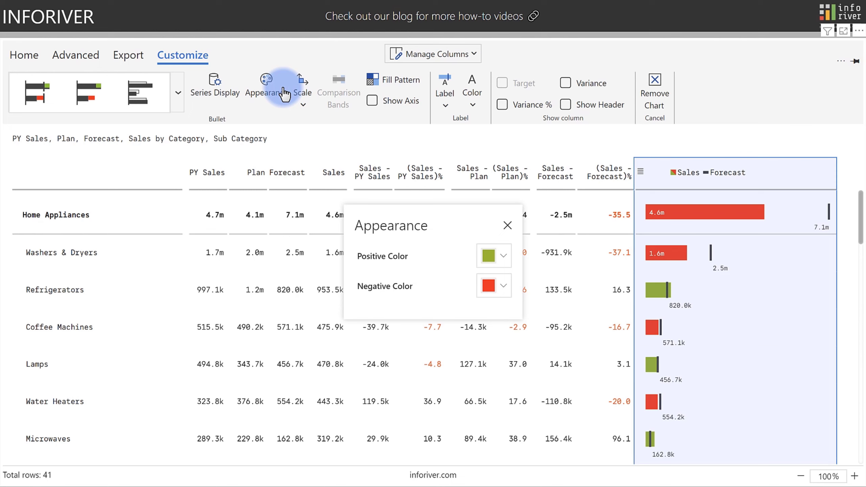
click(507, 226)
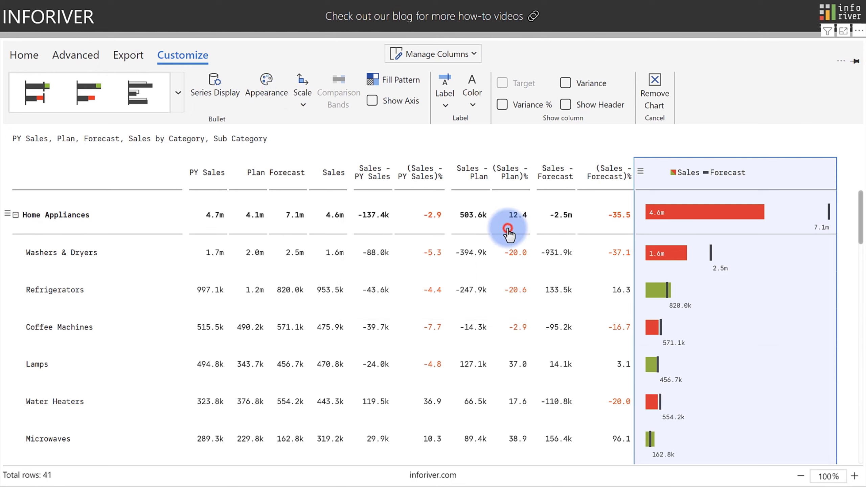
click(90, 92)
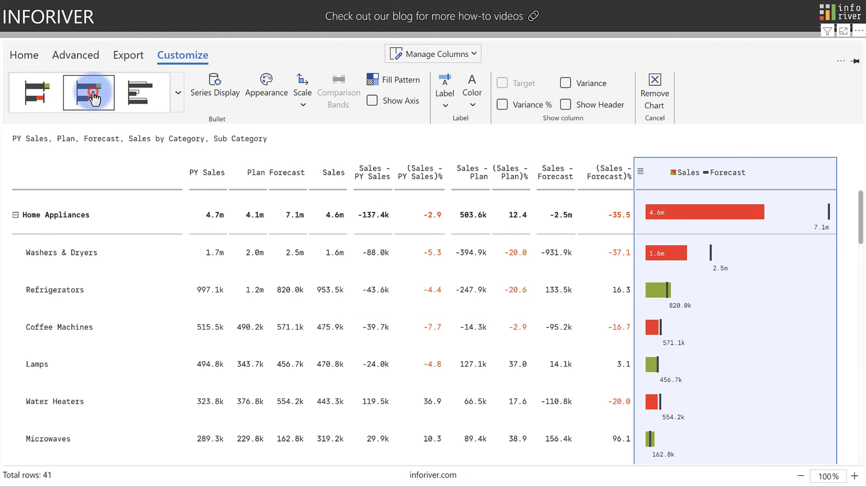
click(334, 82)
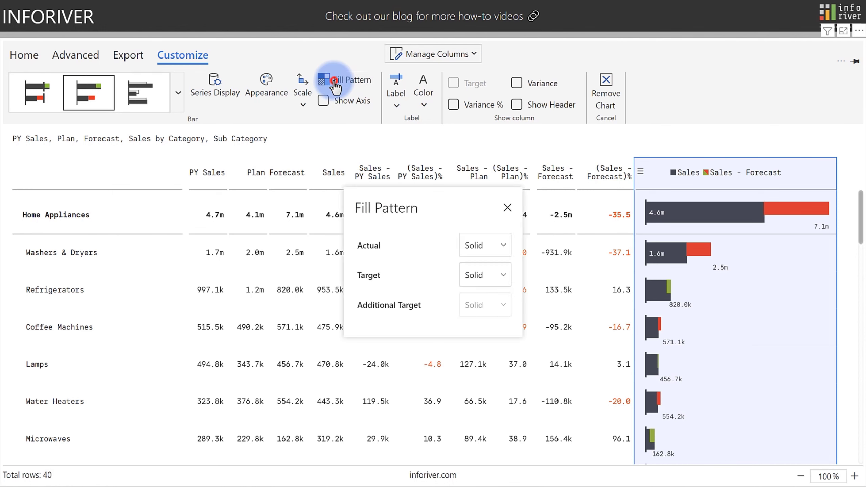
click(479, 245)
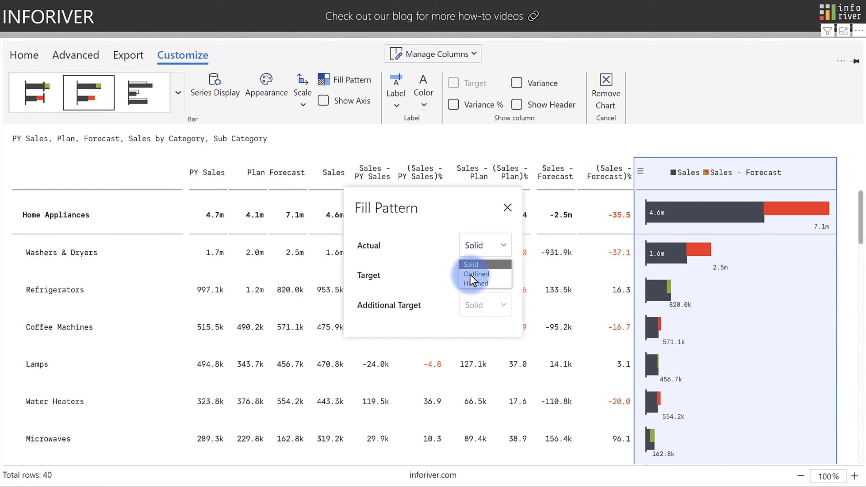
click(508, 207)
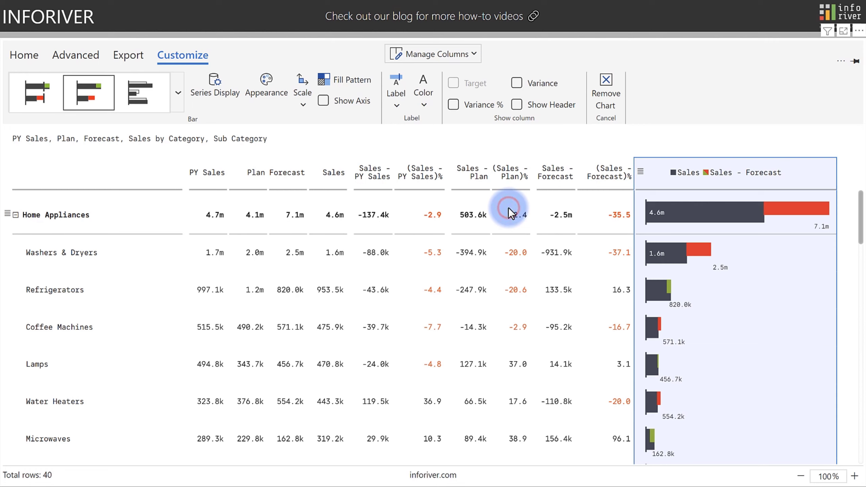
Switch the chart to Stephen Few's Qualitative Bullet with grey comparison bands.
click(174, 91)
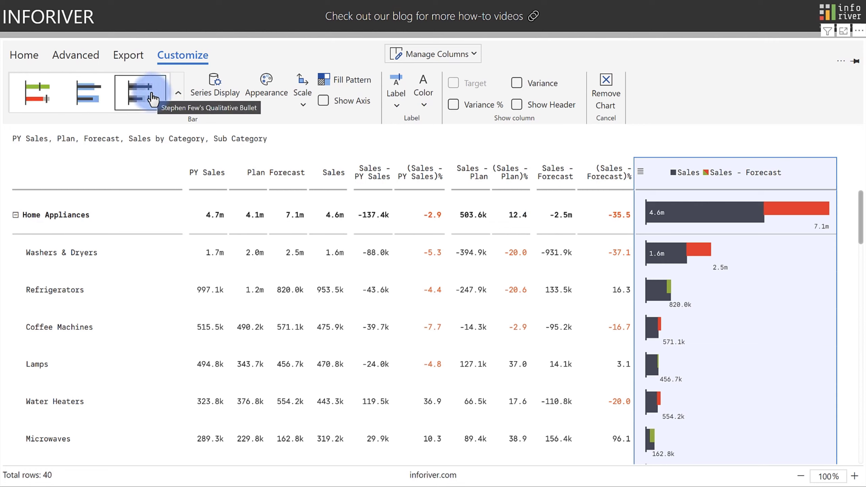
click(152, 99)
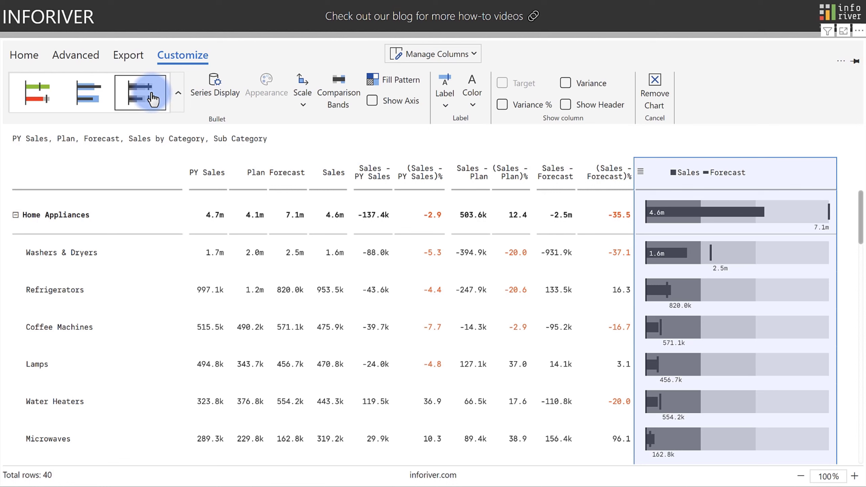
click(336, 88)
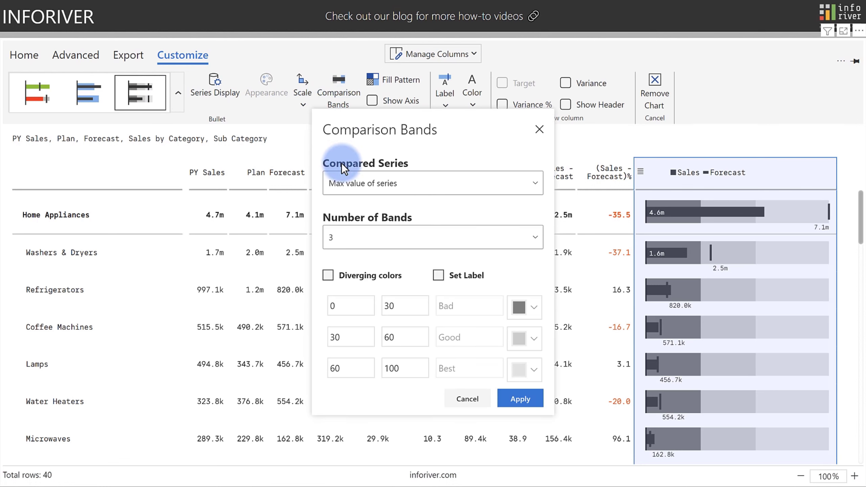
Check the Compared Series choice in the Comparison Bands settings.
click(354, 183)
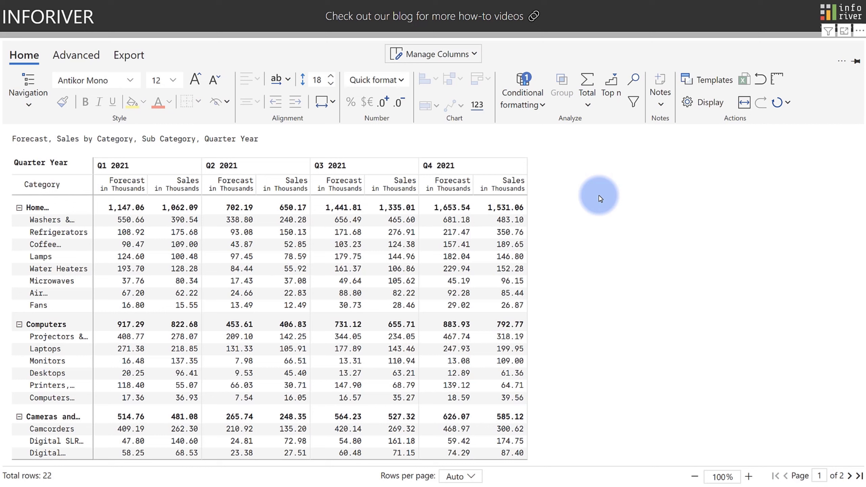
Select the Q1–Q4 2021 Sales columns and insert a stacked bar chart column.
click(187, 186)
ctrl+click(286, 193)
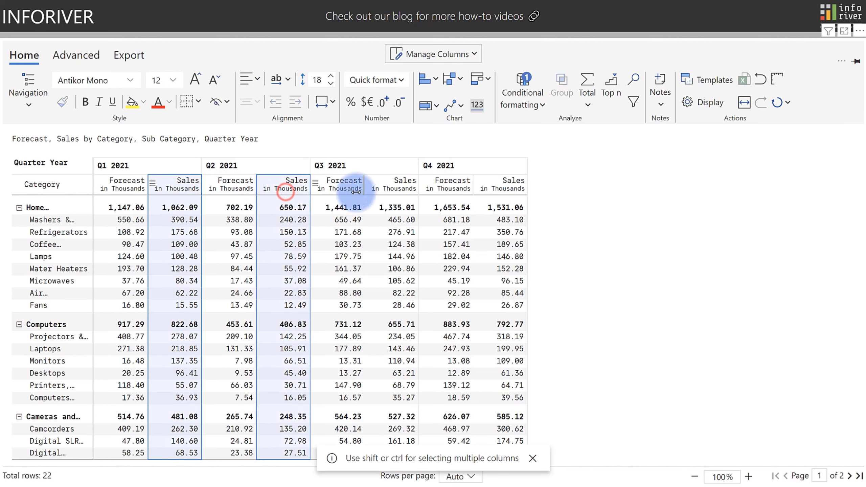
ctrl+click(383, 194)
ctrl+click(487, 189)
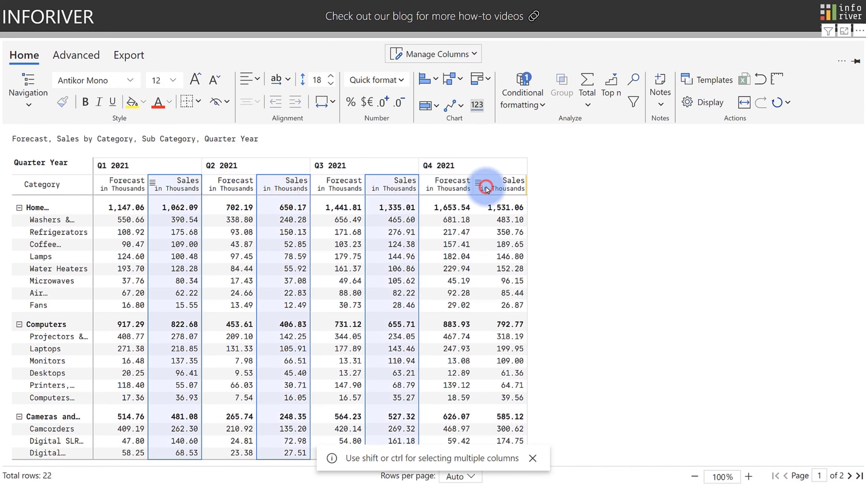
click(435, 102)
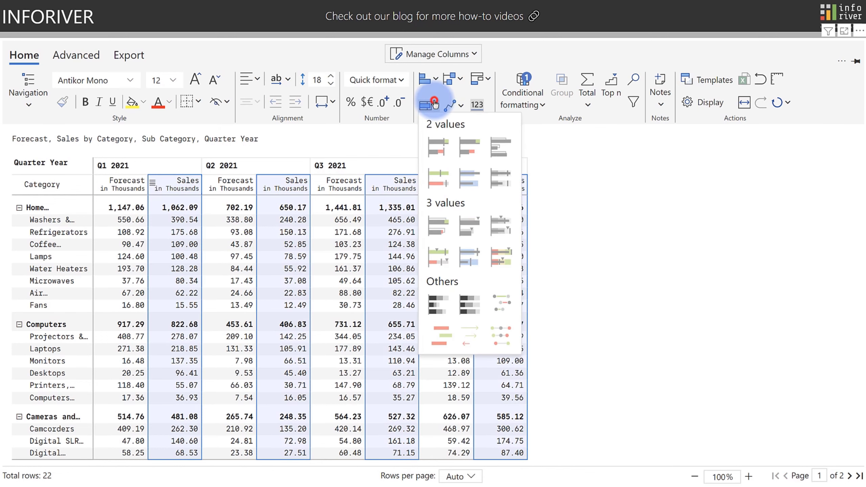
click(435, 303)
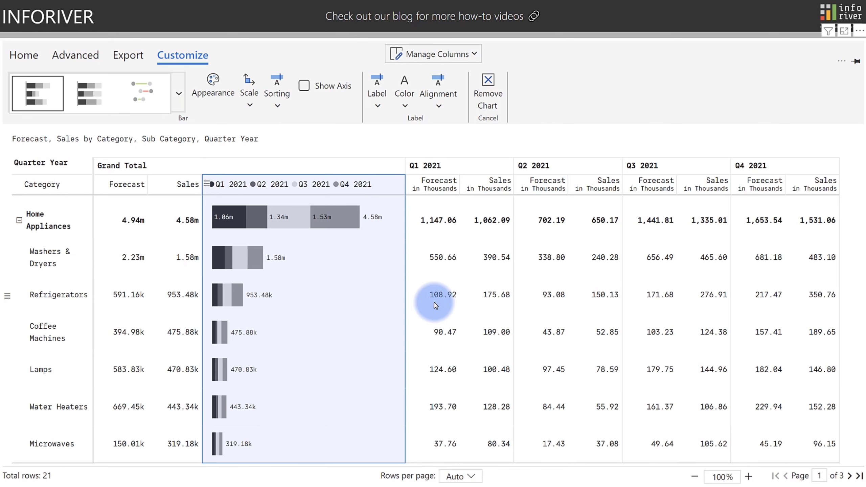
Sort the stacked bar segments in descending order and right-align the labels.
click(284, 84)
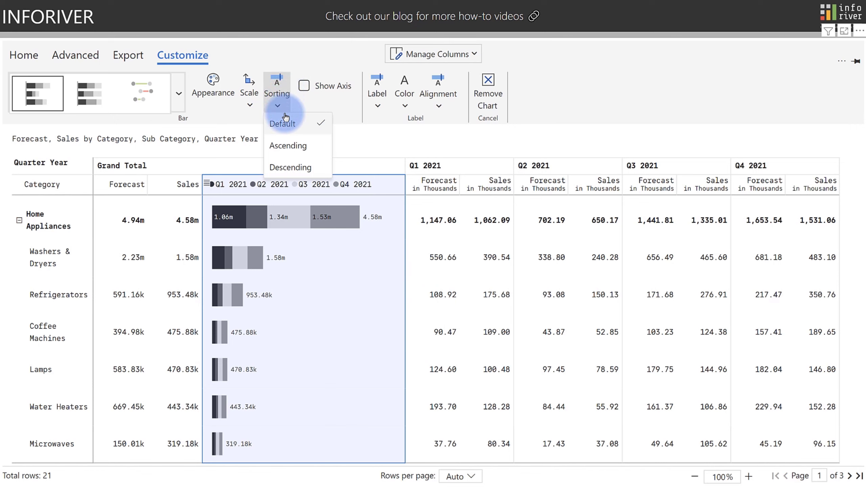
click(286, 168)
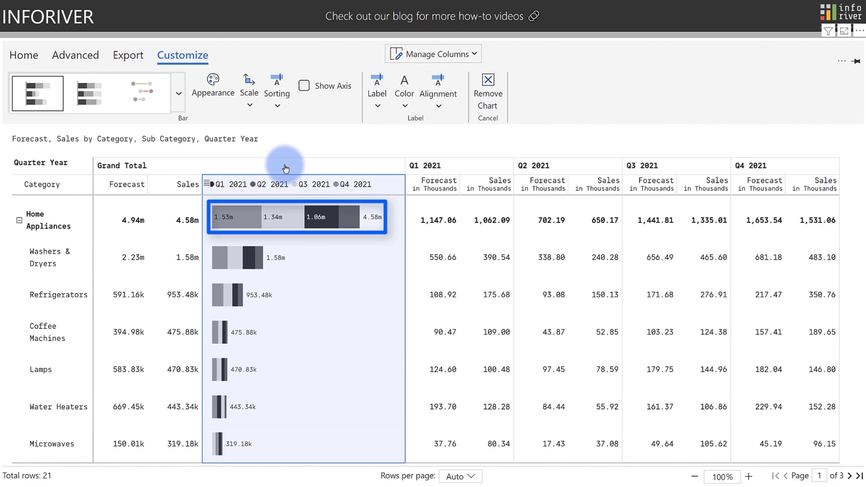
click(433, 112)
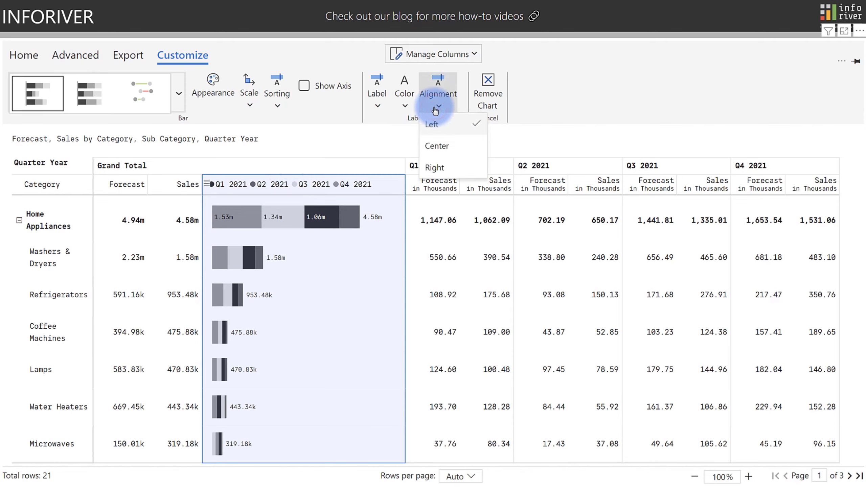
click(433, 167)
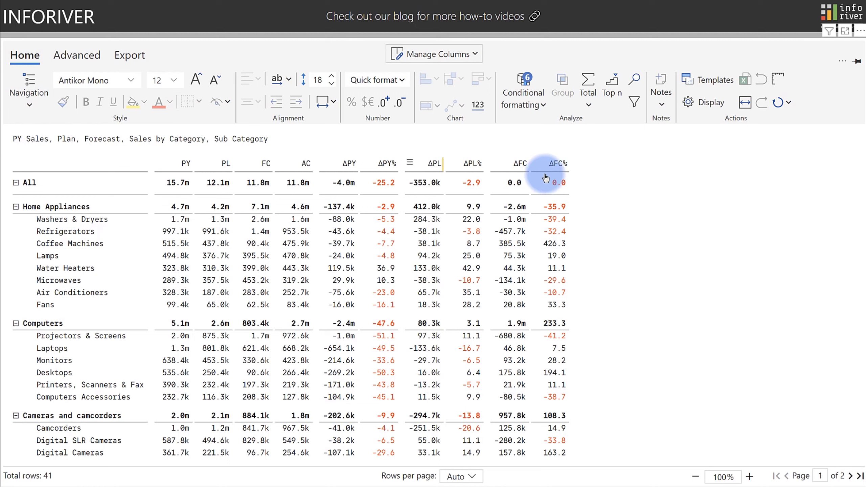
Insert an AC Vs FC dumbbell chart column with FC target and variance % labels shown.
click(303, 162)
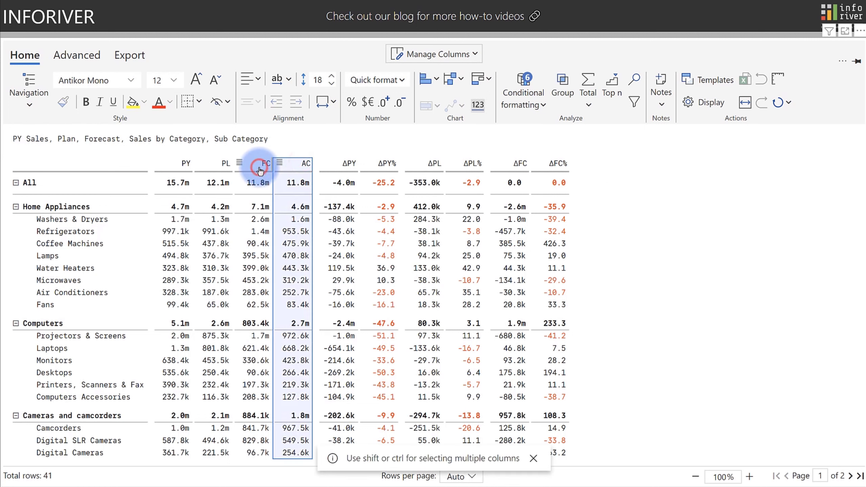
ctrl+click(259, 167)
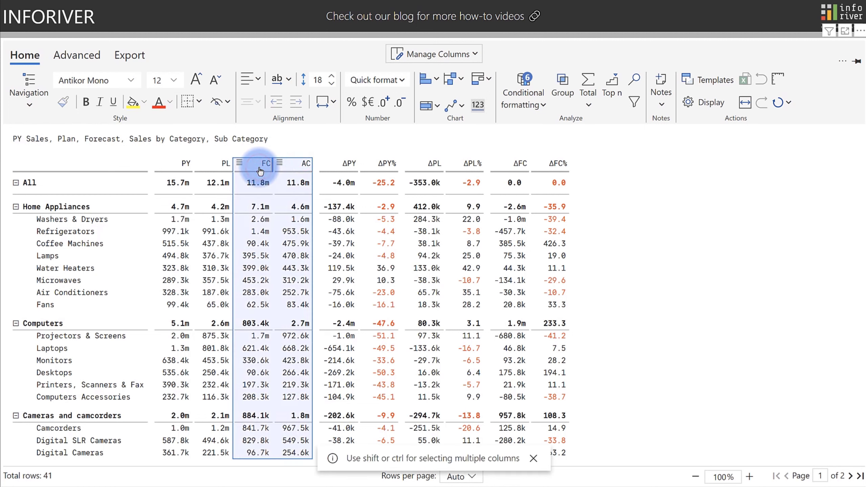
click(431, 105)
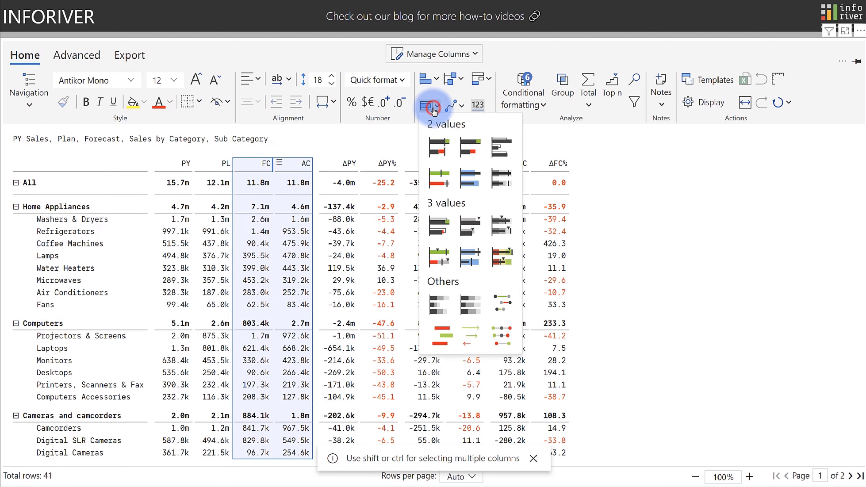
click(501, 299)
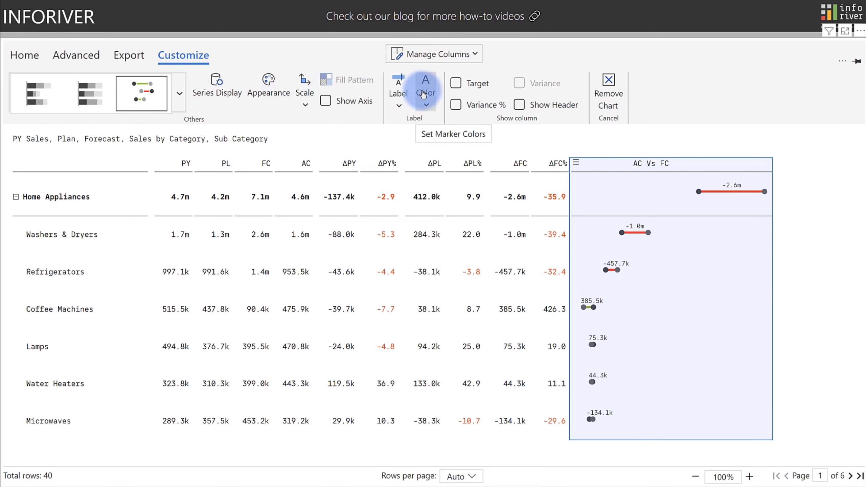
click(454, 86)
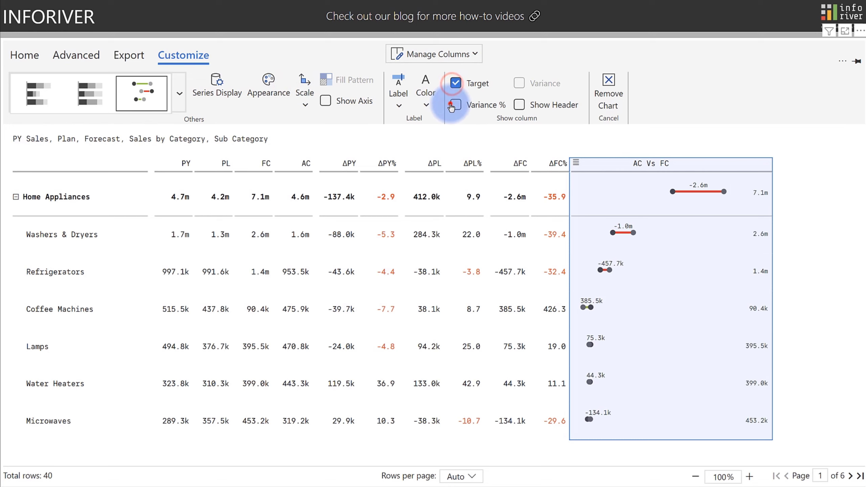
click(452, 105)
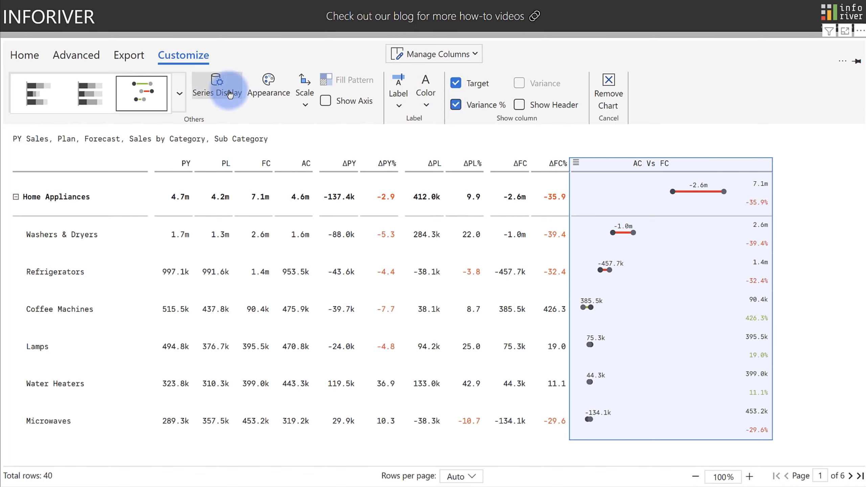
Change the AC Vs FC chart to a Range Plot with Gradient Range and Rounded Edge enabled.
click(180, 91)
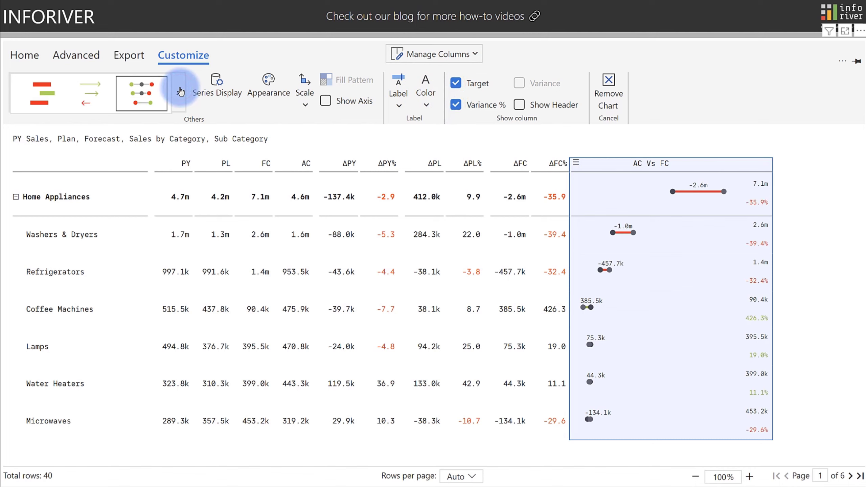
click(48, 92)
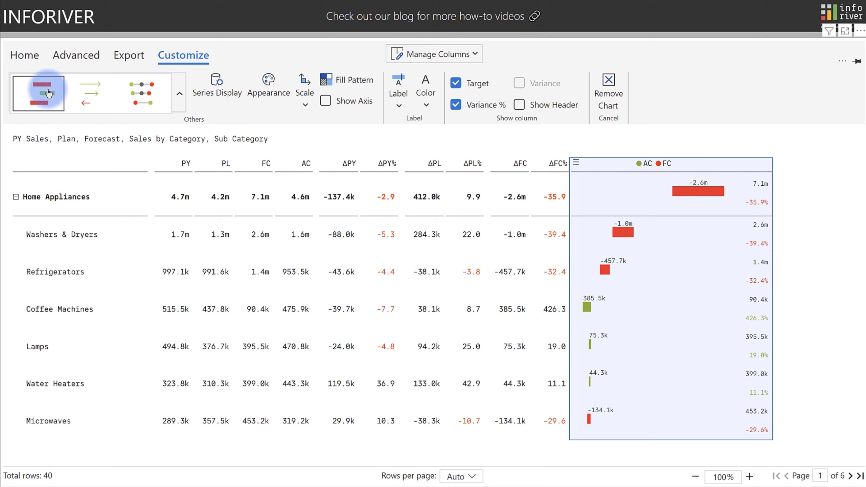
click(204, 91)
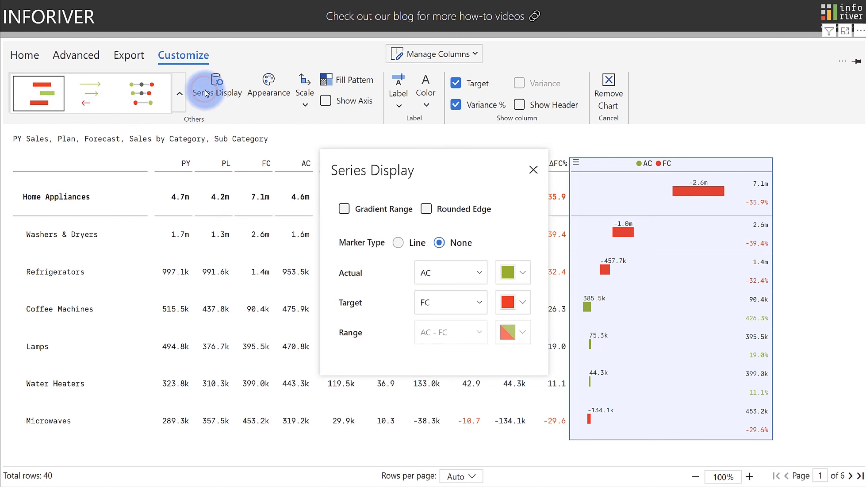
click(340, 210)
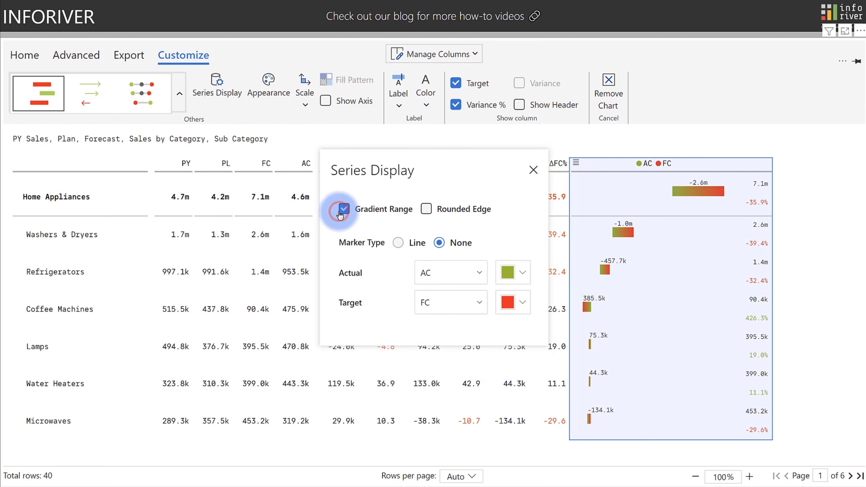
click(426, 208)
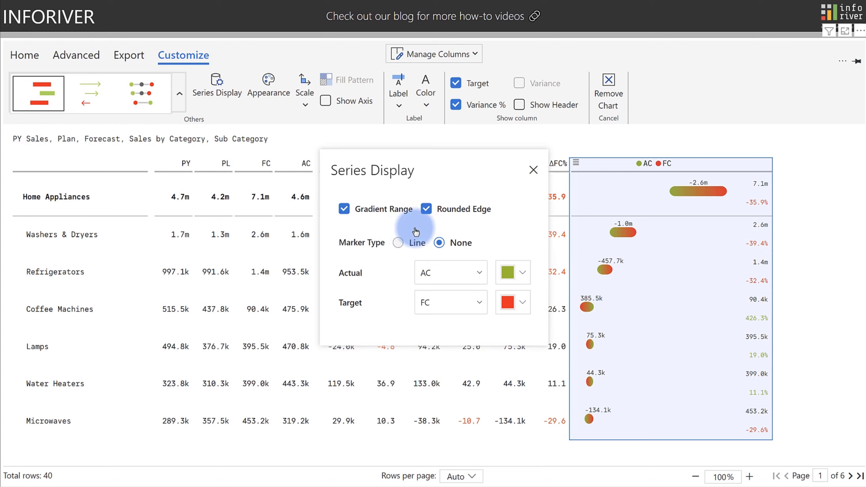
click(532, 169)
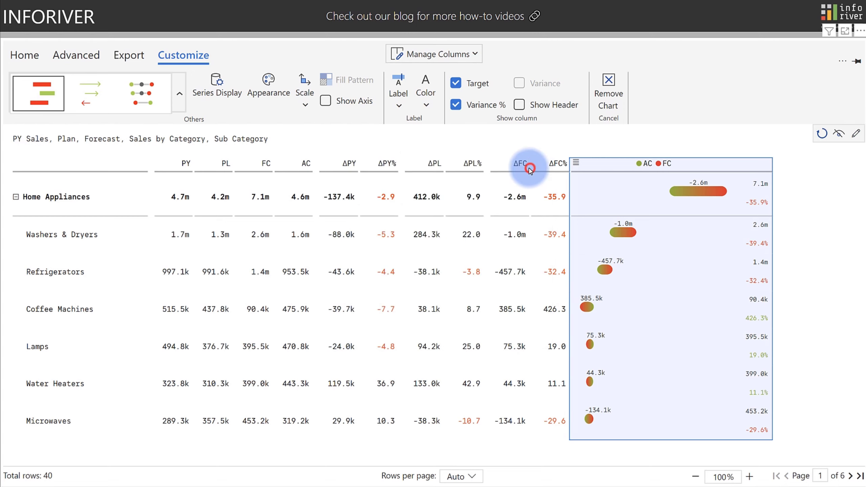
Try the arrow chart, then switch the AC Vs FC chart to a Dot Plot.
click(98, 84)
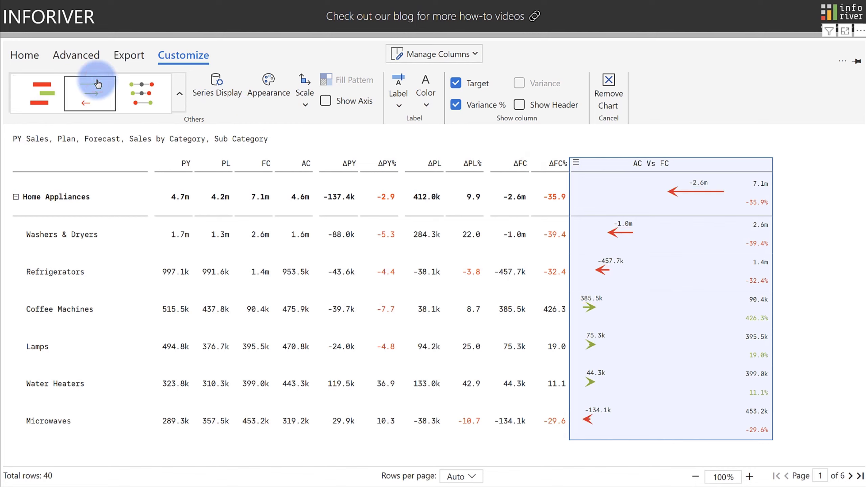
click(139, 95)
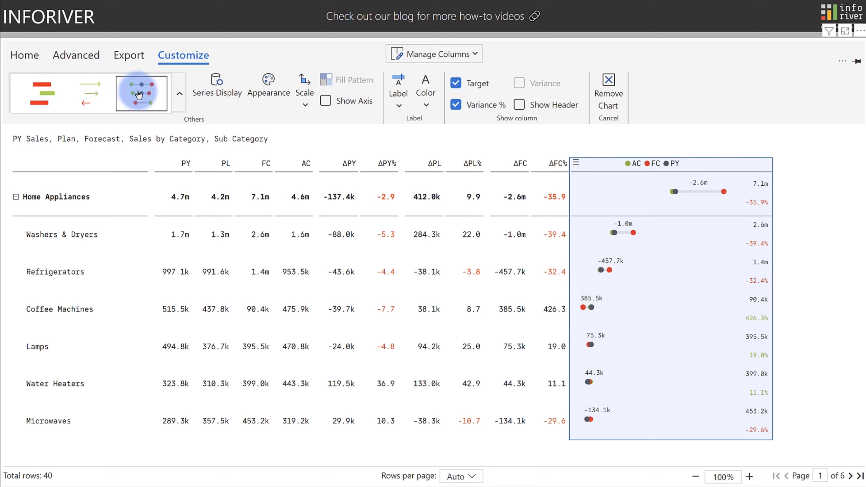
click(210, 93)
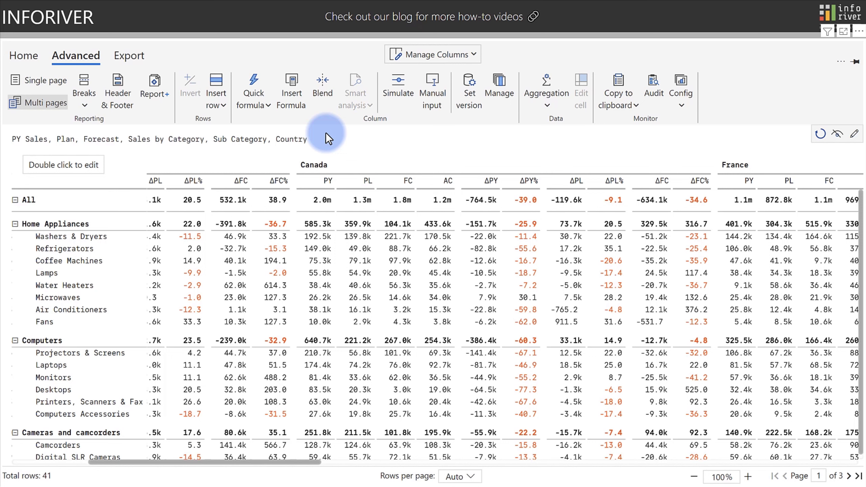
Set Canada's Refrigerators plan to Lamps actual plus Microwaves forecast, giving 60.0k.
double_click(356, 248)
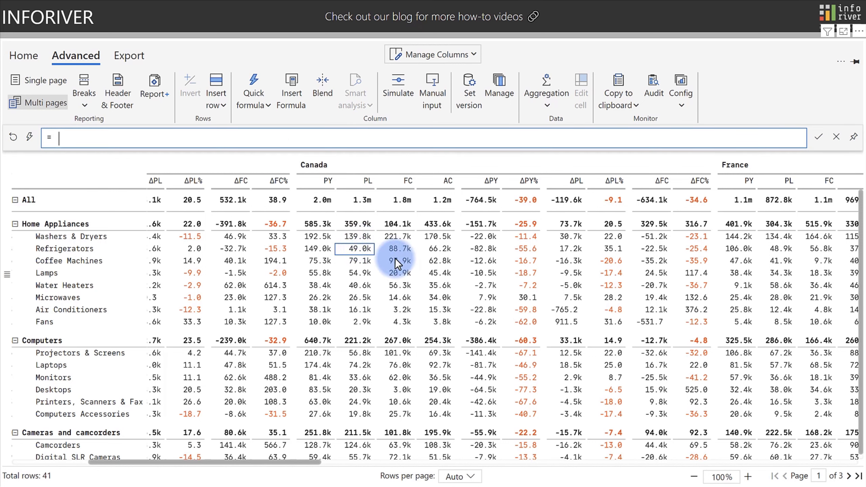
click(430, 272)
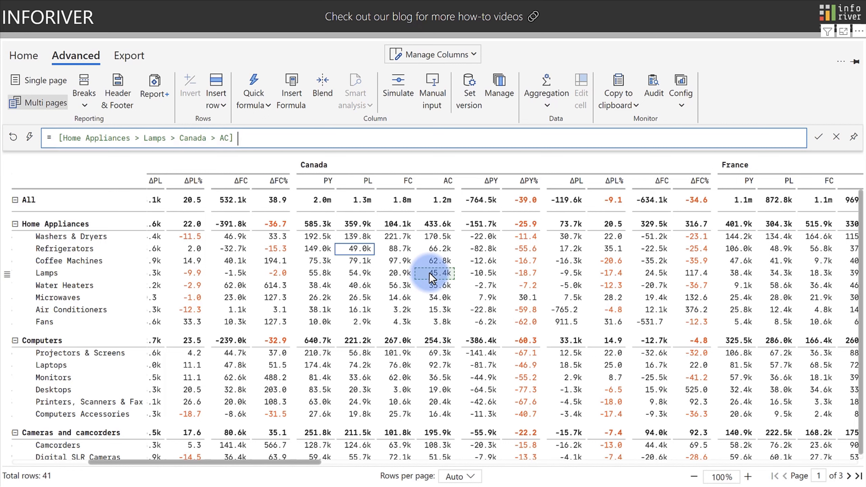
text(+)
click(398, 298)
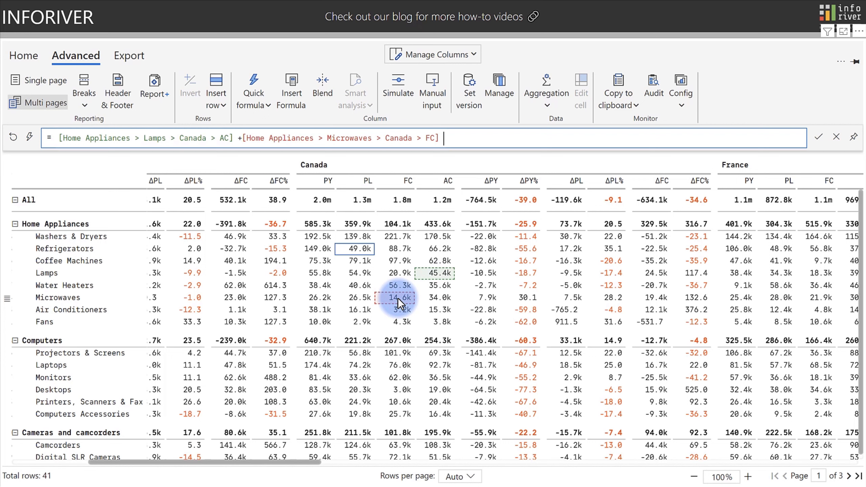
key(Return)
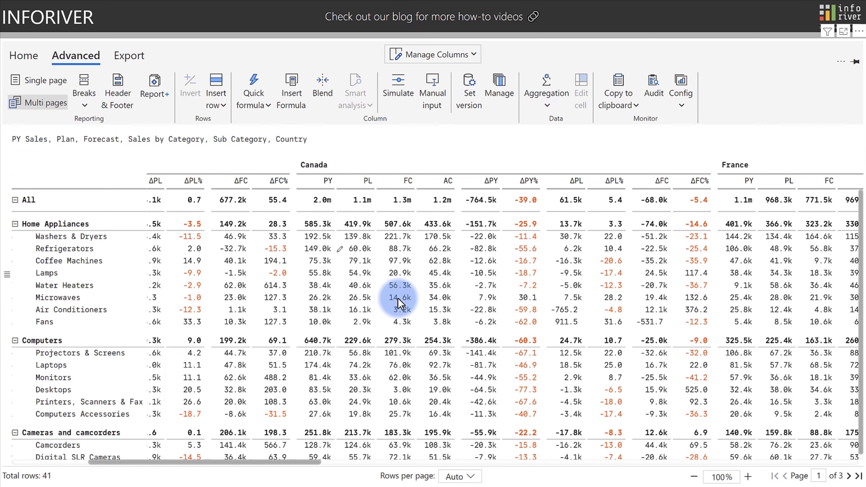
Check the Refrigerators plan formula without changes, then insert a new formula measure column.
click(360, 248)
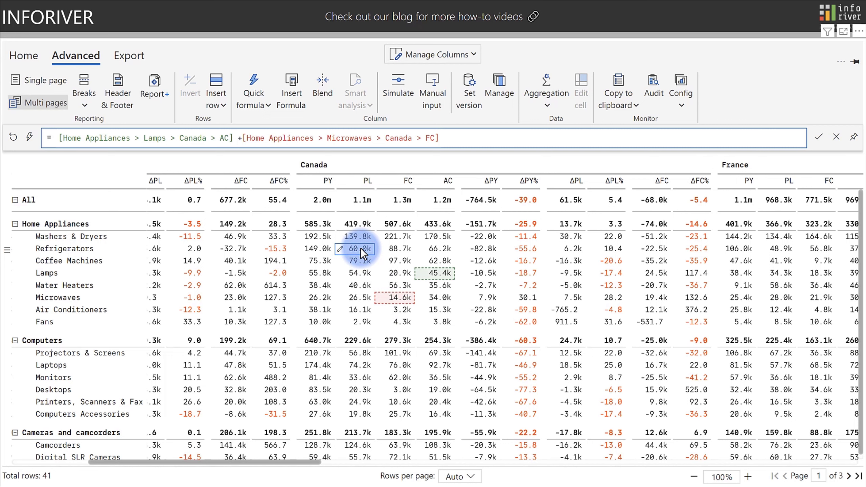
key(Escape)
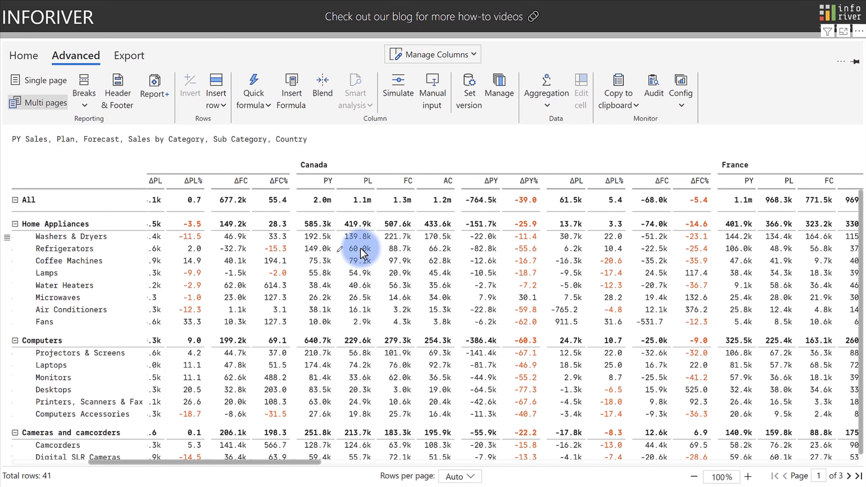
click(296, 103)
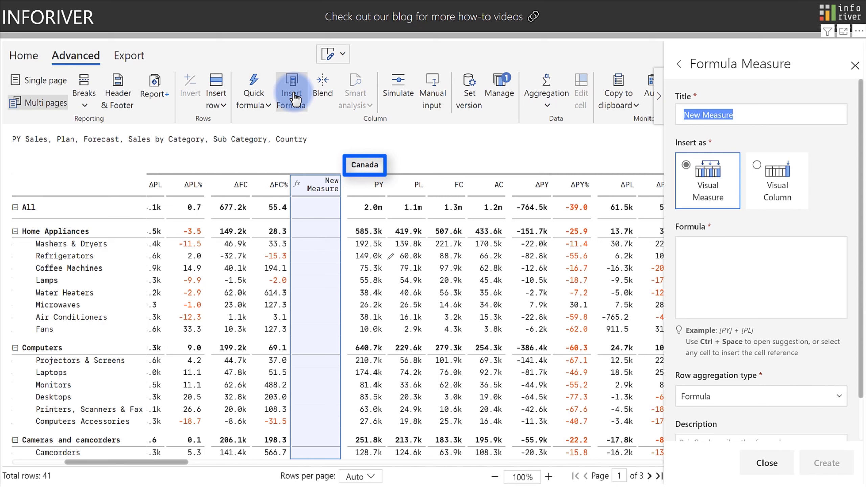
Start the New Measure formula with 'COLUMNS.' and dismiss the suggestion list.
click(702, 251)
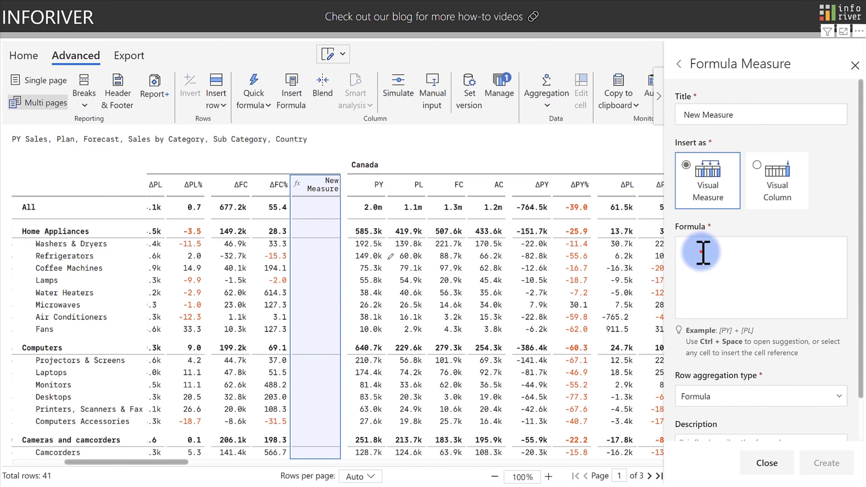
text(Col)
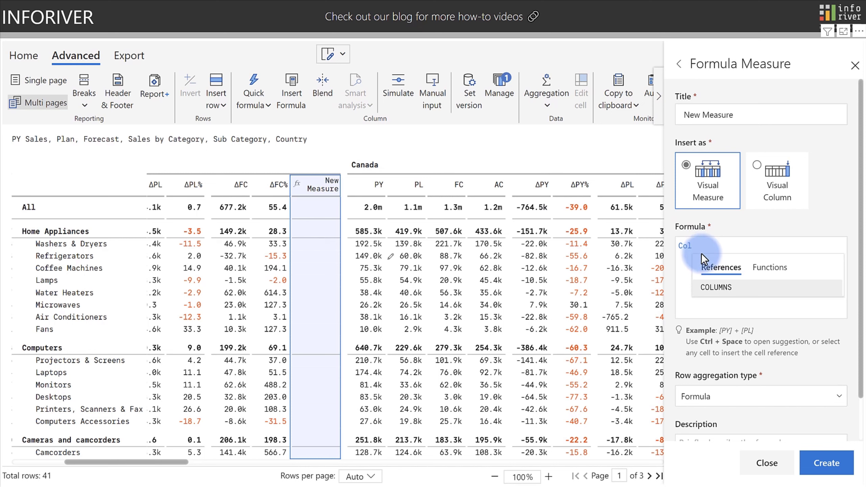
click(714, 287)
text(.)
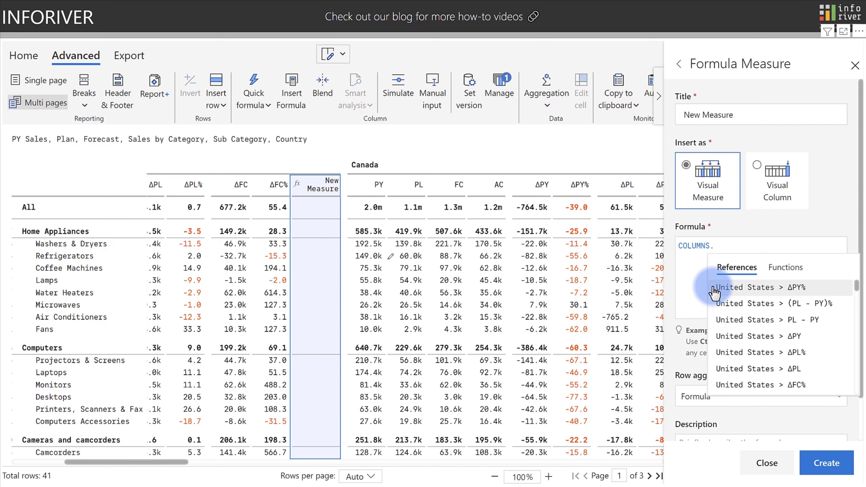
key(Escape)
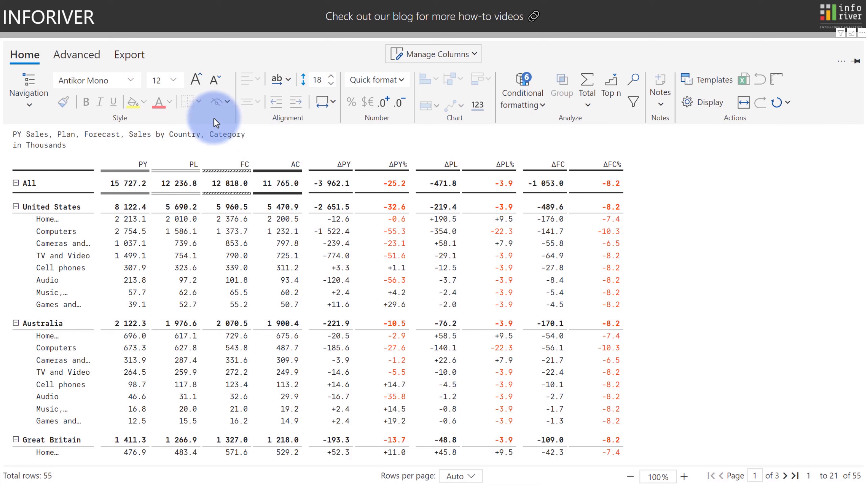
Insert a template row above the Cell phones row.
click(76, 56)
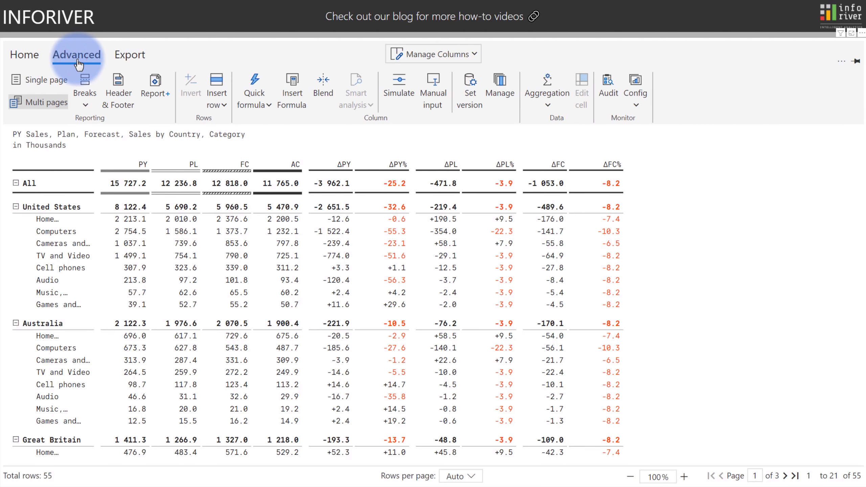
click(218, 92)
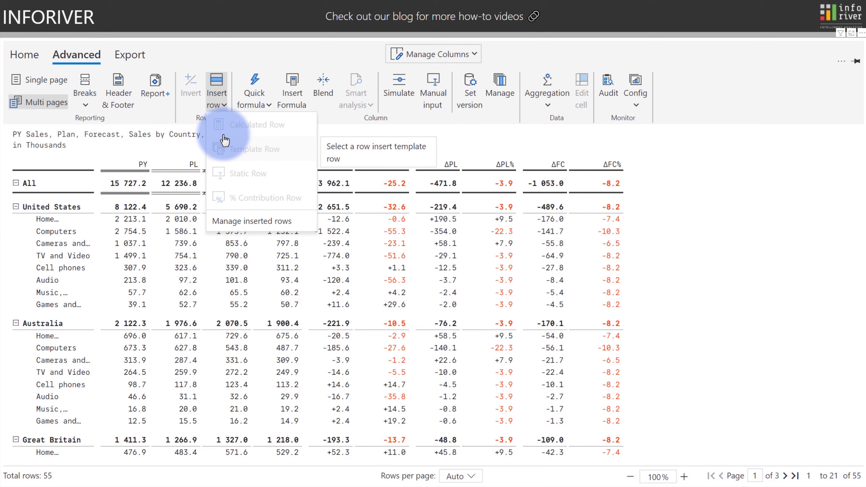
click(8, 268)
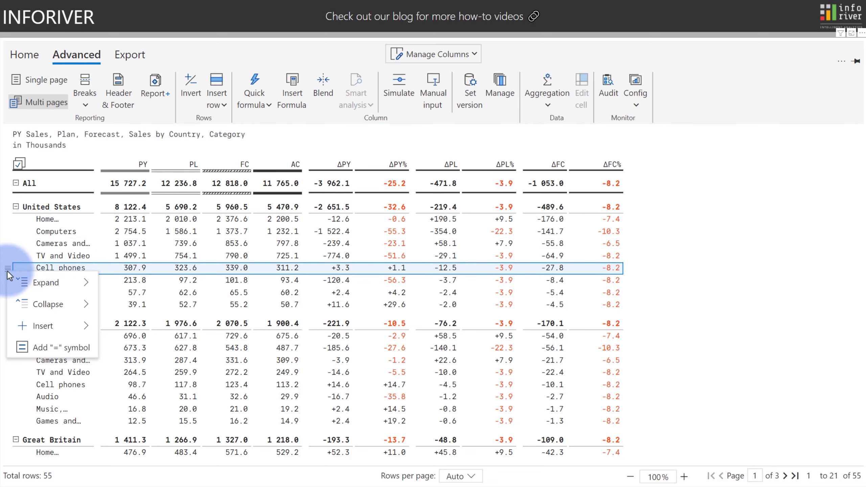
click(217, 103)
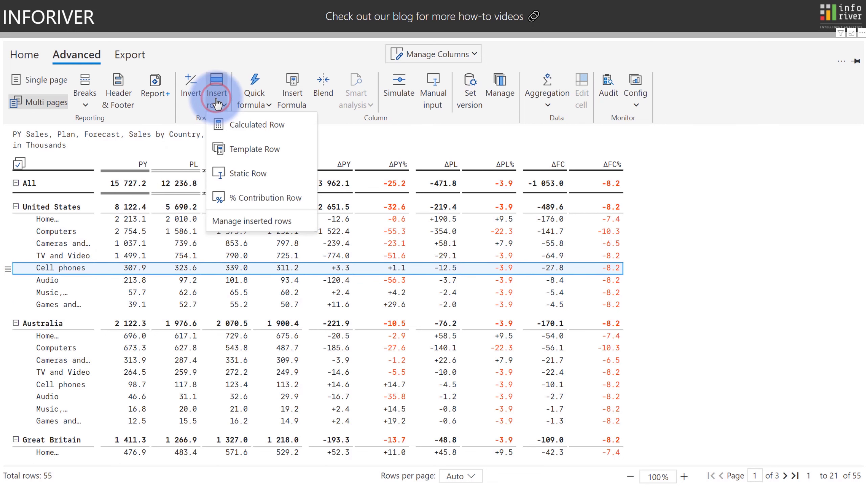
click(228, 148)
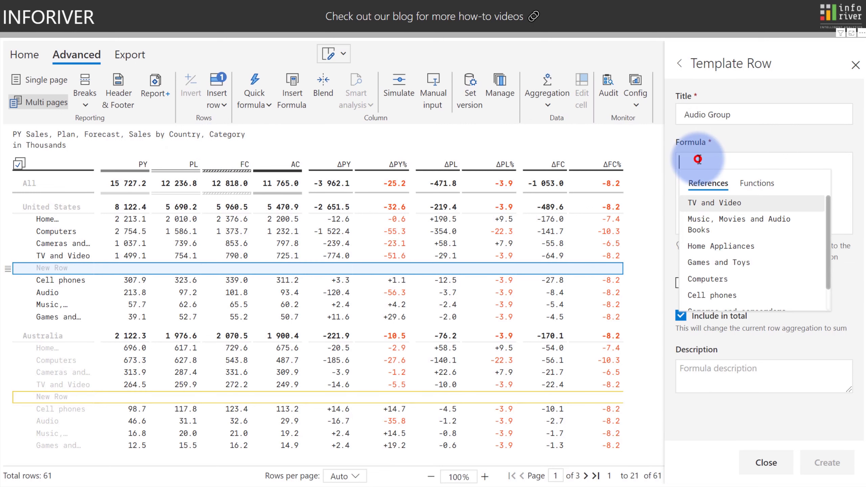
Define Audio Group as [Music, Movies and Audio Books] + [Audio], excluded from totals, and create it.
click(692, 159)
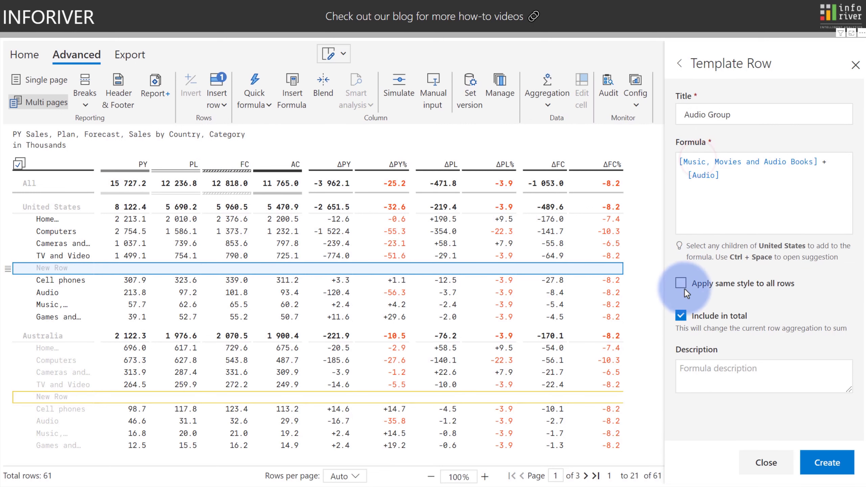
click(681, 316)
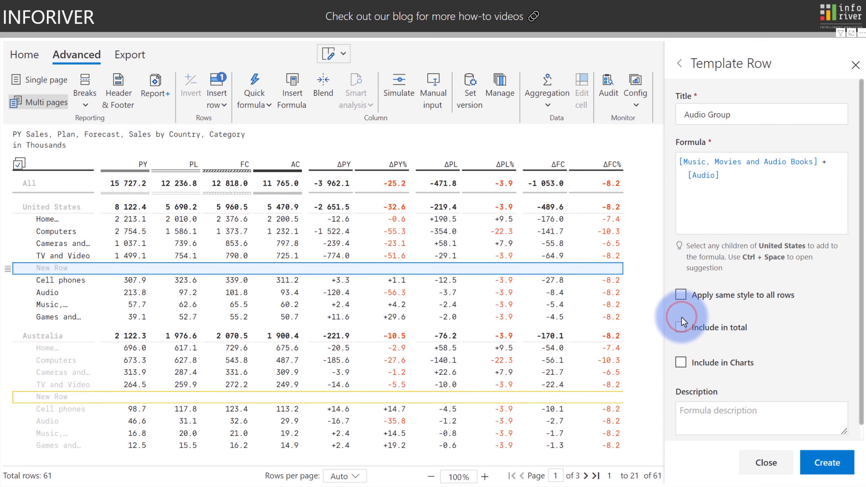
click(826, 464)
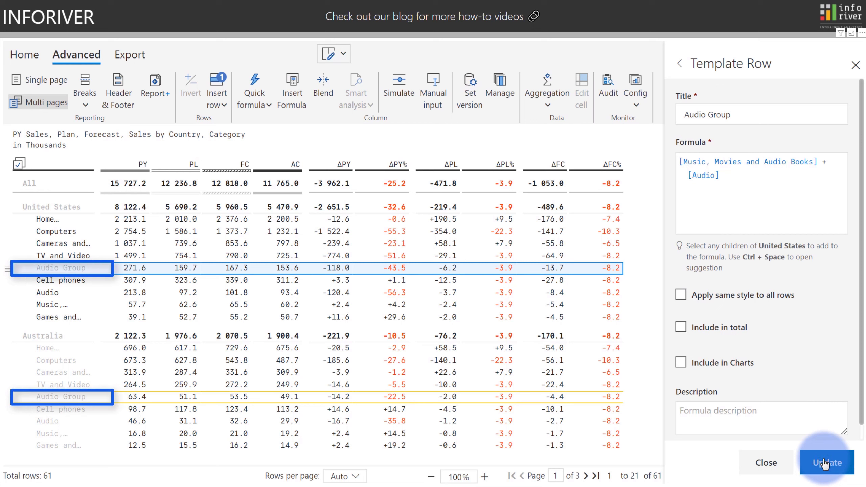
click(826, 463)
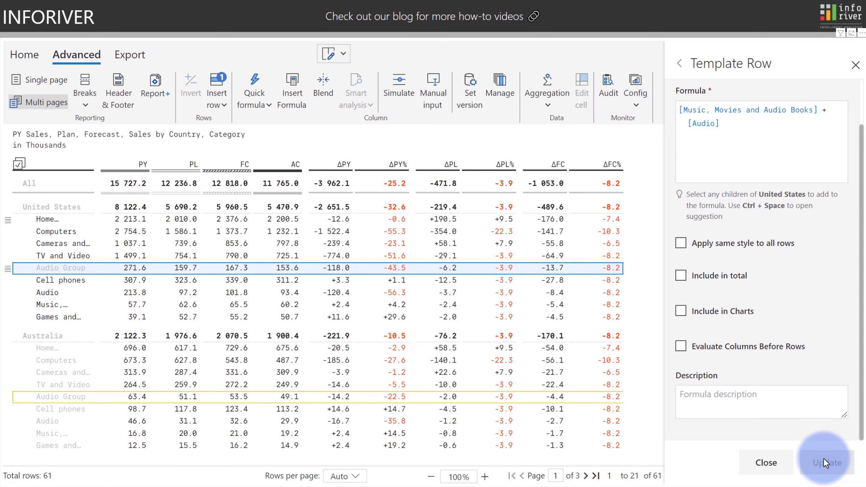
click(772, 463)
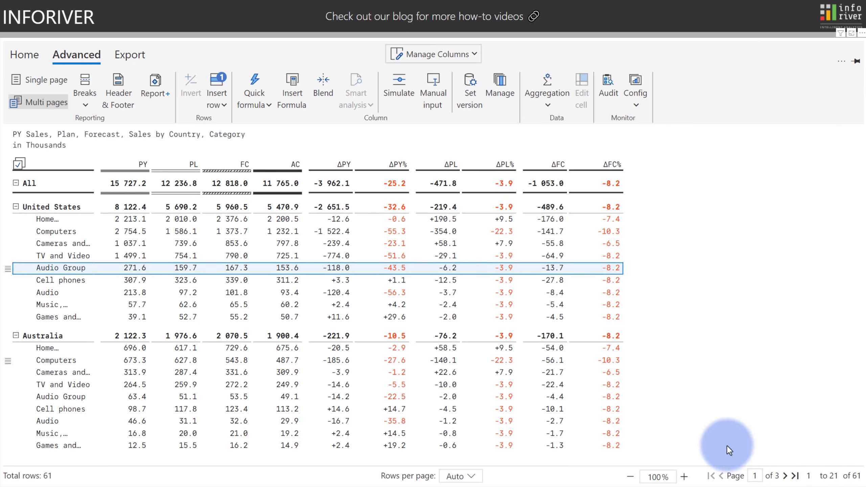
Add a PL variance column measured as a percentage of Audio Group's PL.
click(179, 268)
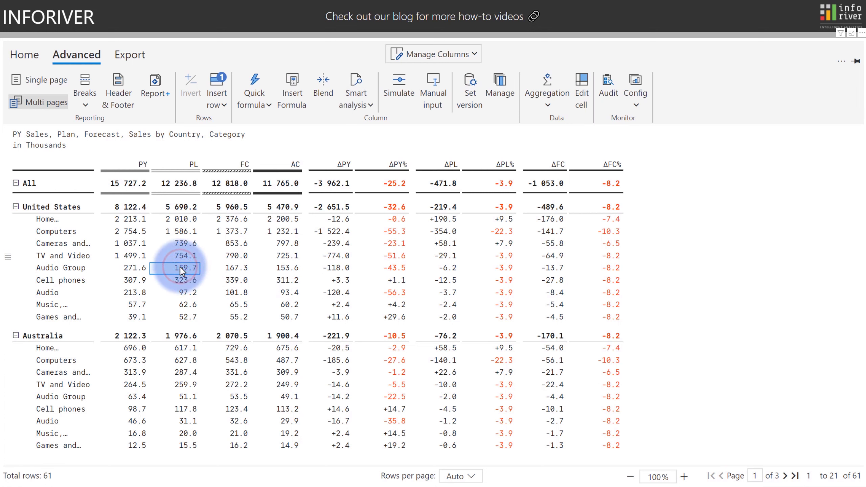
click(353, 103)
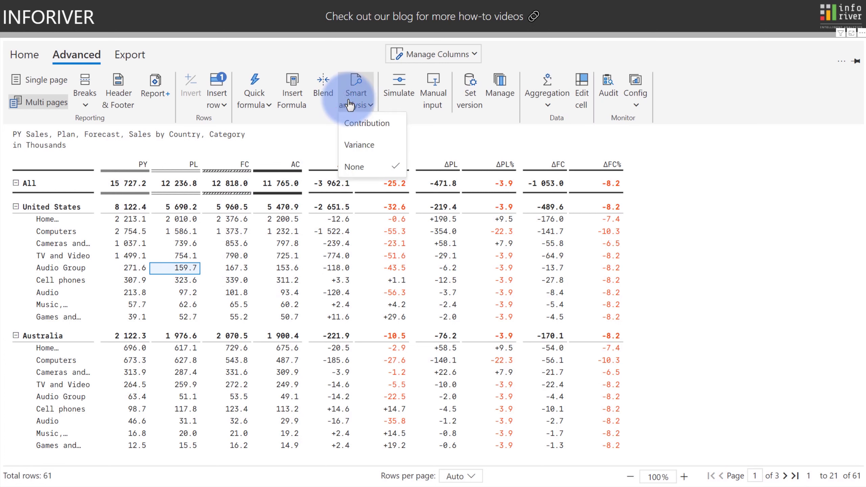
click(360, 146)
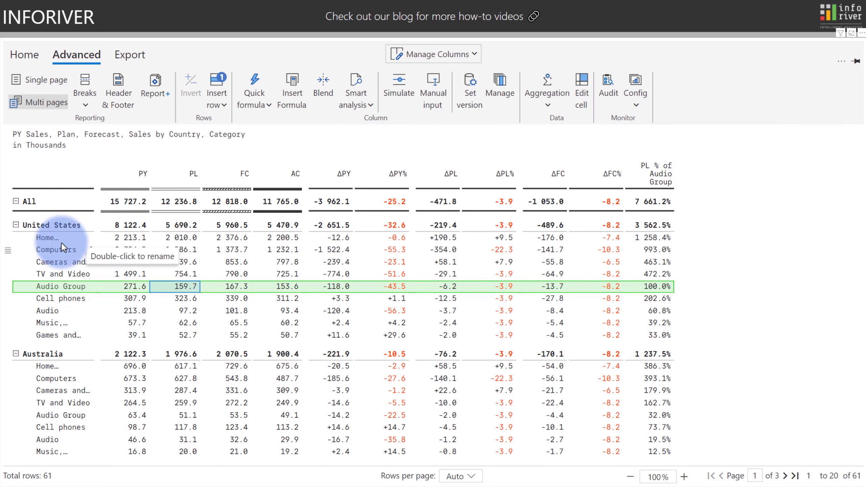
Insert a calculated row above the Cameras row and start its formula.
click(8, 264)
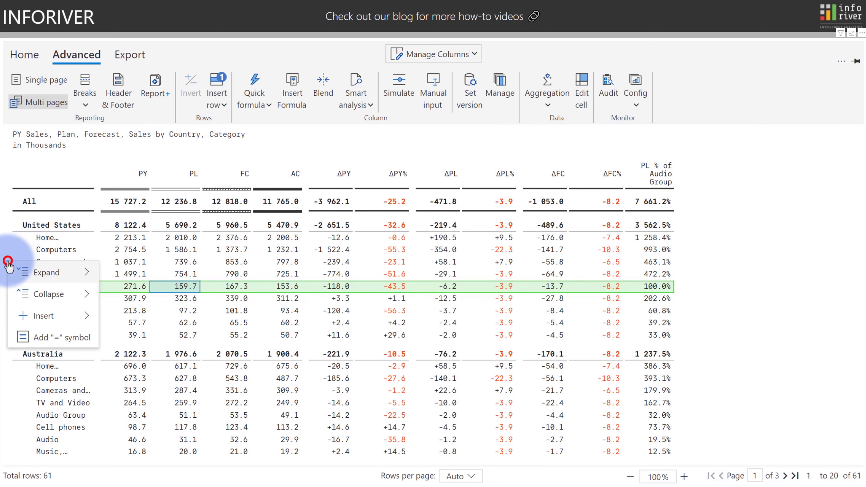
mouse_move(34, 318)
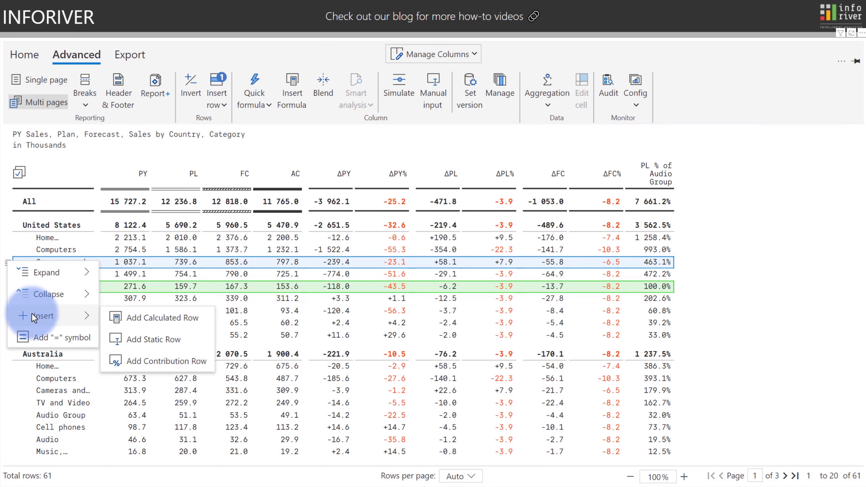
click(127, 316)
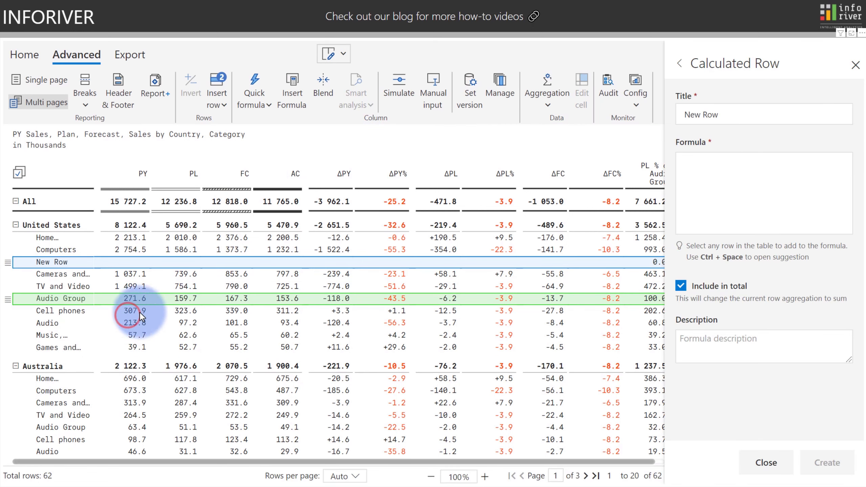
click(726, 167)
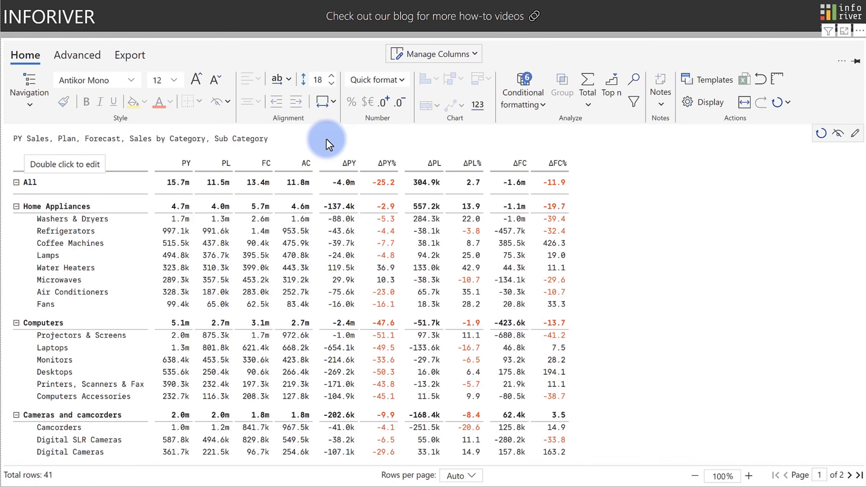
Add blue data bars to the AC column, aligned to the right.
click(303, 163)
click(523, 98)
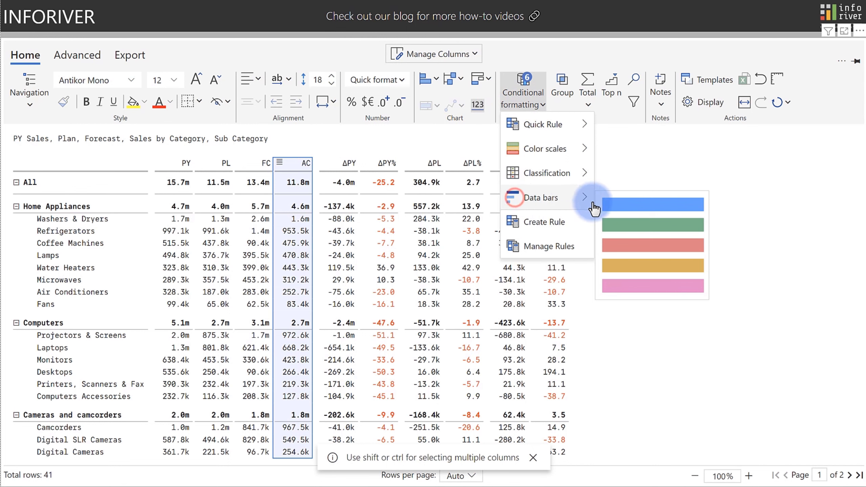
click(609, 202)
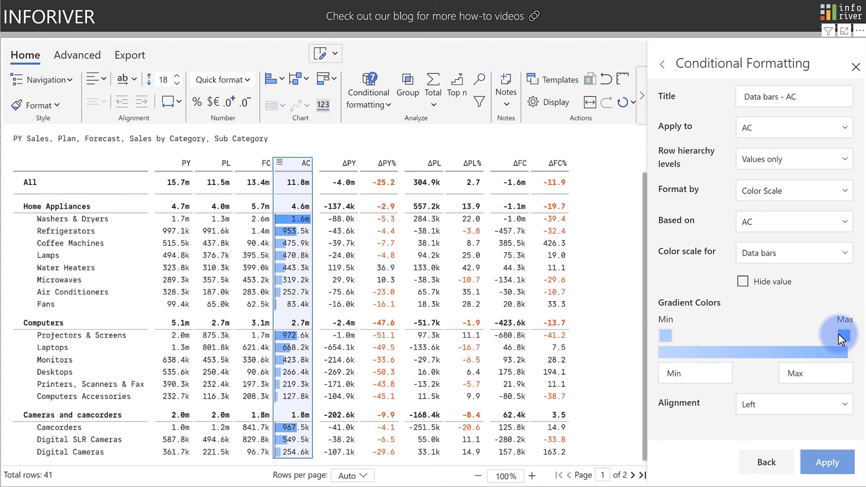
click(788, 406)
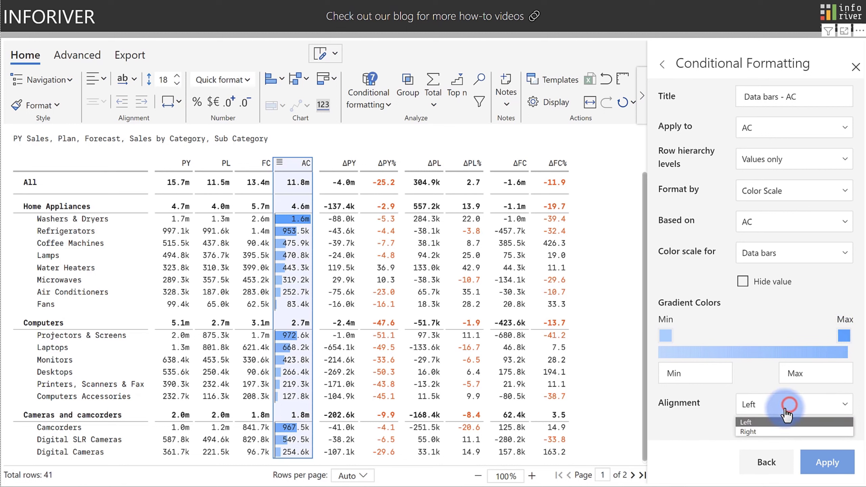
click(760, 431)
click(822, 466)
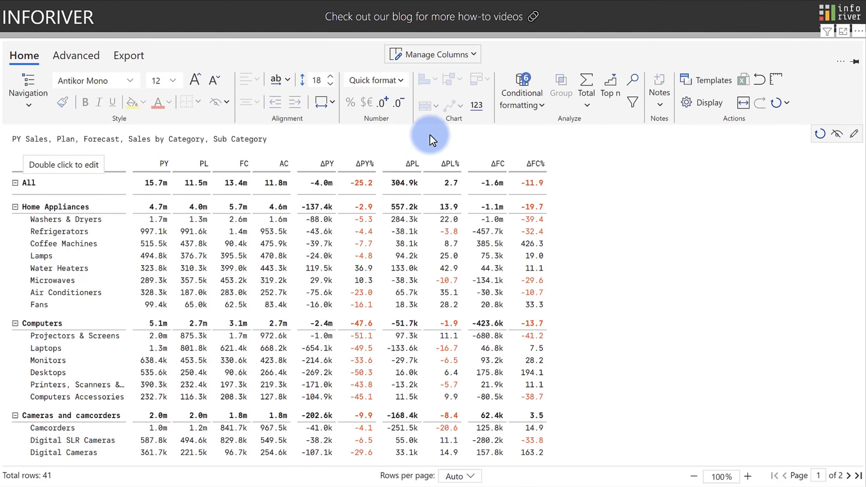
click(720, 108)
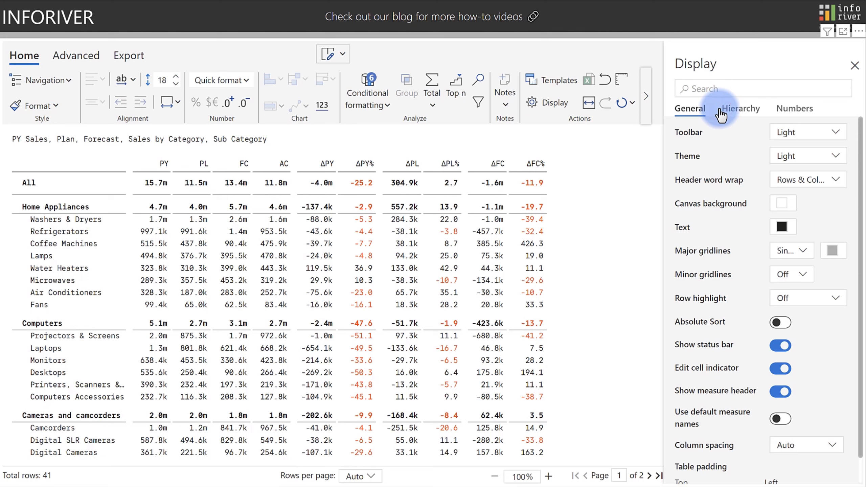
Search the display settings for 'bar', then 'invert', then clear the search.
click(702, 89)
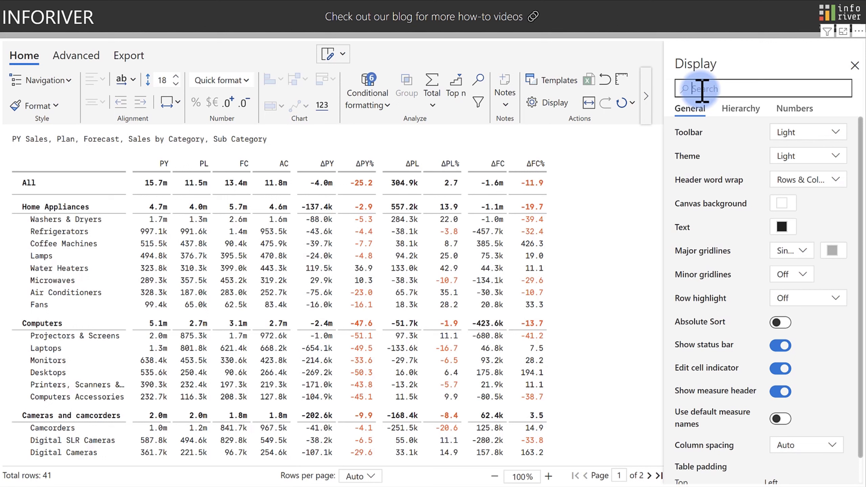
text(bar)
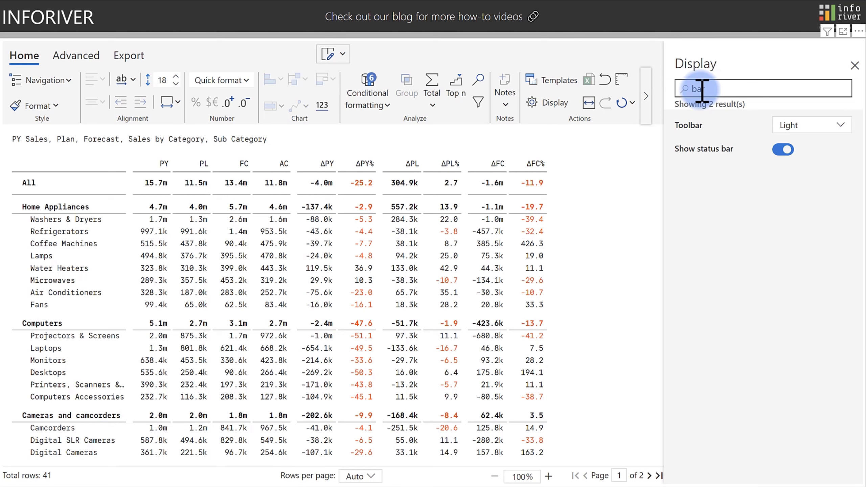
key(ctrl+a)
text(invert)
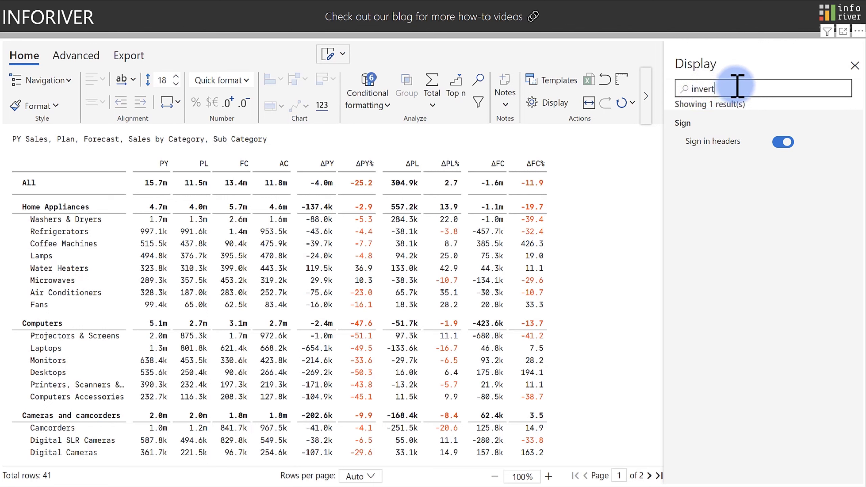
drag(737, 85, 618, 82)
key(BackSpace)
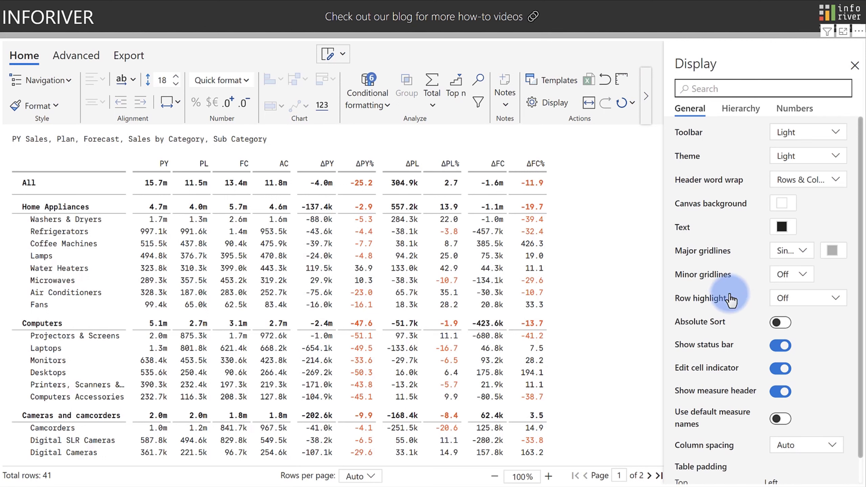
Toggle the measure header off and on, then set header word wrap and row height 36.
click(782, 396)
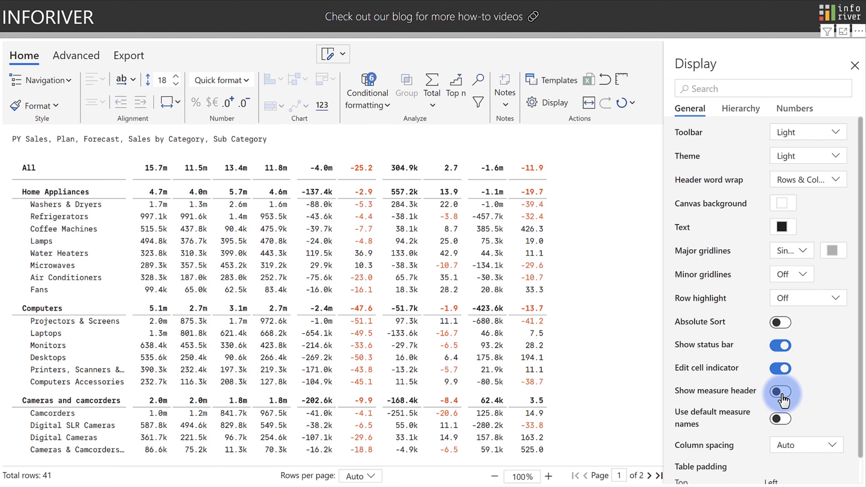
click(782, 396)
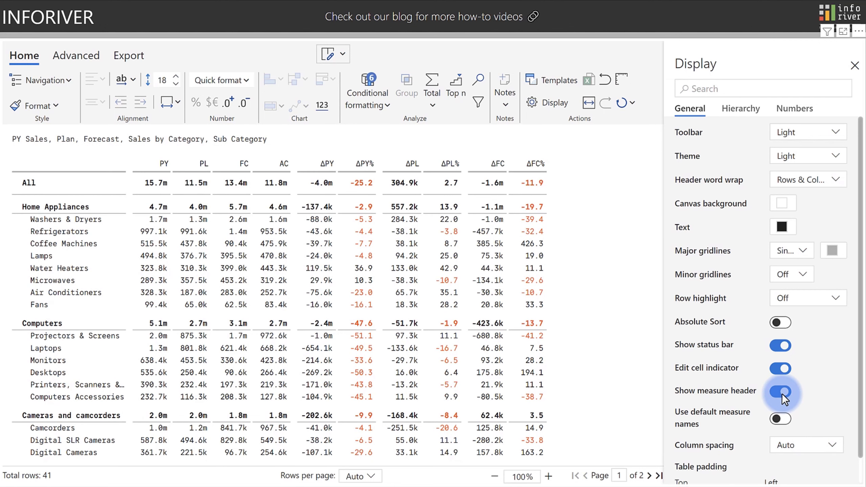
click(777, 184)
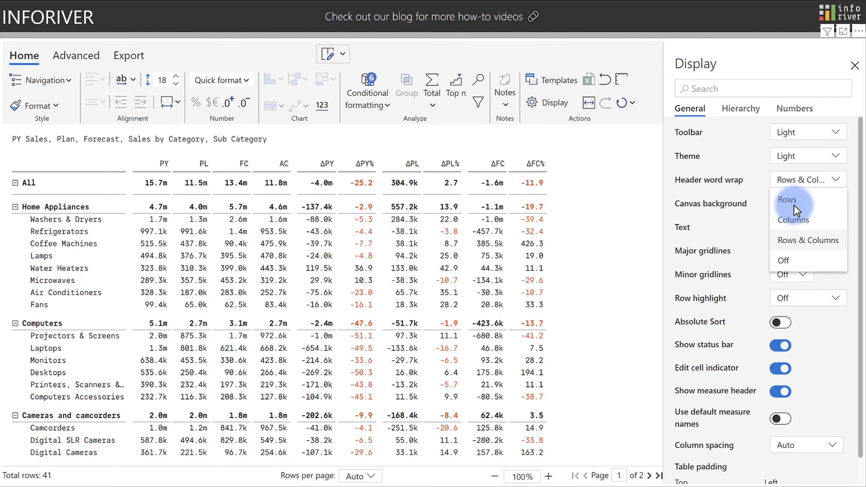
click(165, 81)
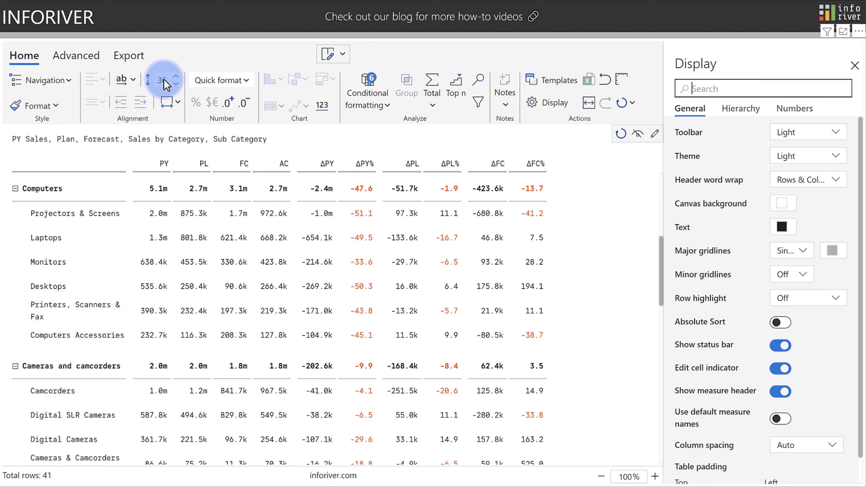
Make Monitors AC equal its own value times 1.2, raising it from 423.8k to 508.5k.
double_click(269, 260)
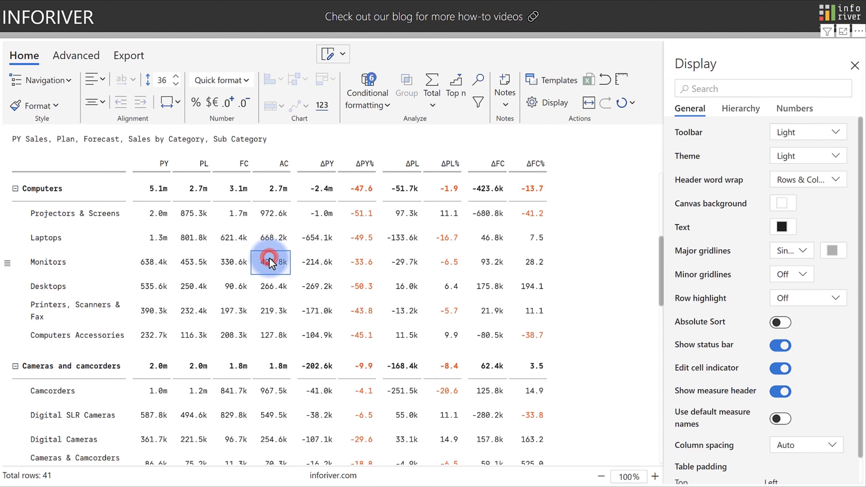
click(271, 263)
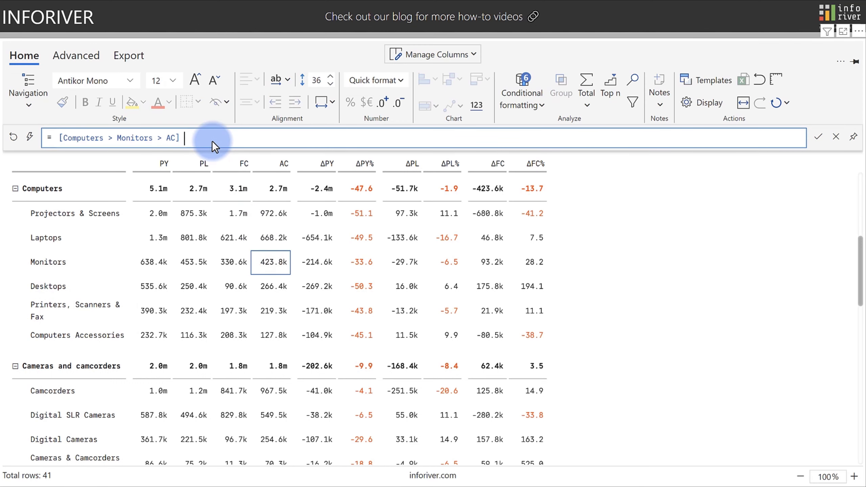
text(* 1.2)
key(Return)
mouse_move(251, 262)
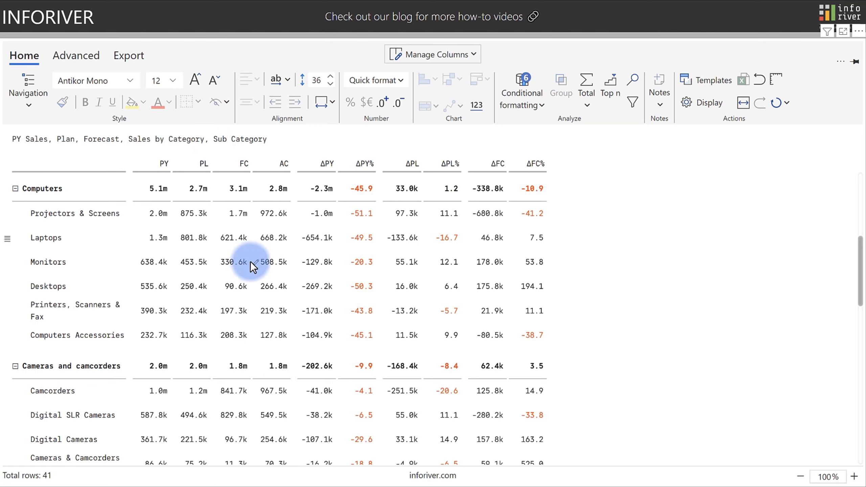
click(713, 103)
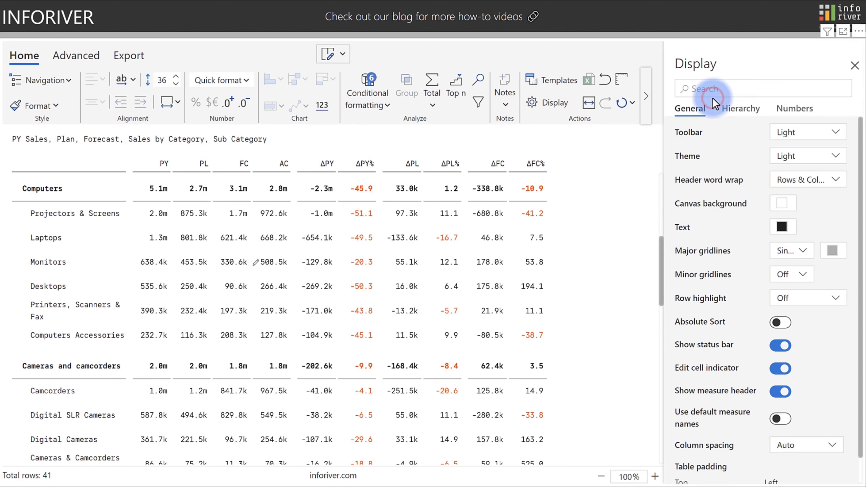
Turn off the edited-cell indicator and set hierarchy top padding to 15.
click(777, 368)
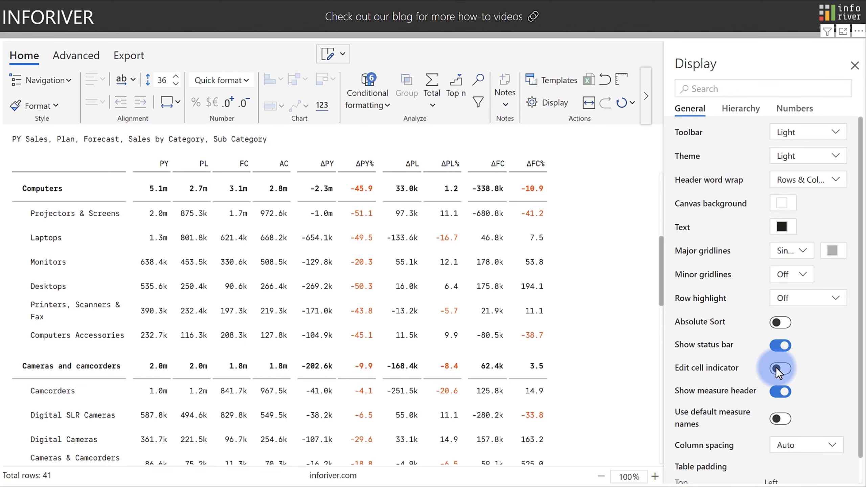
click(741, 110)
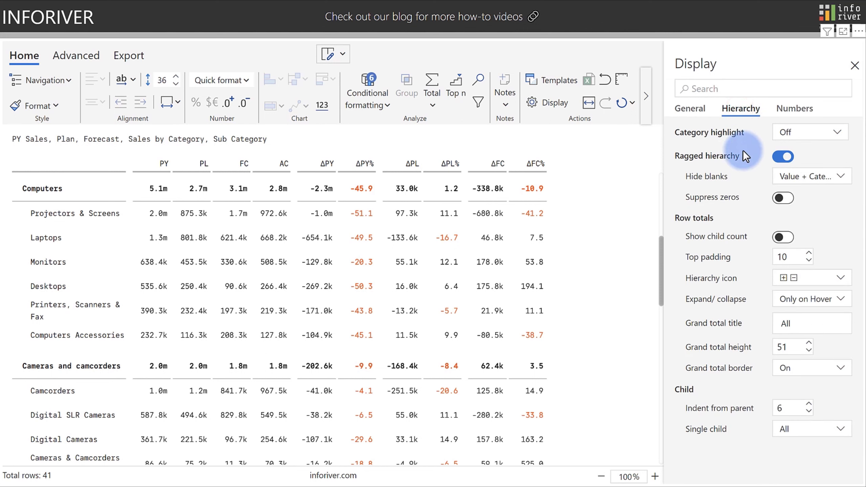
mouse_move(734, 257)
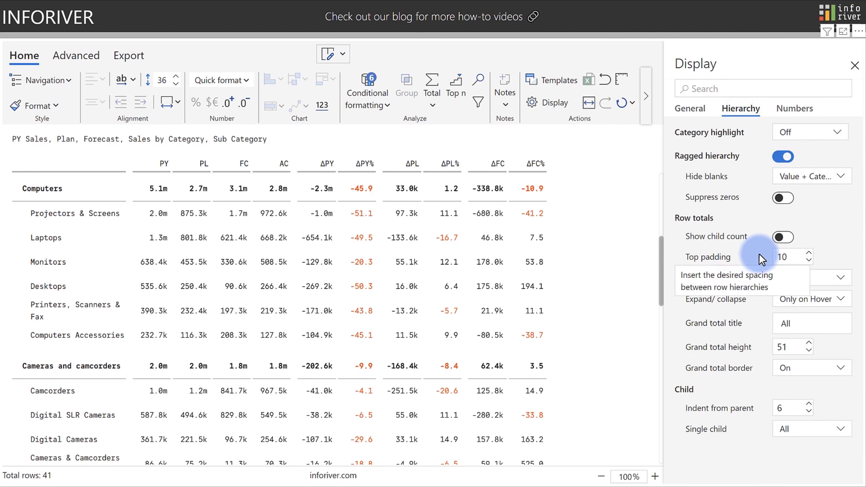
double_click(784, 256)
text(15)
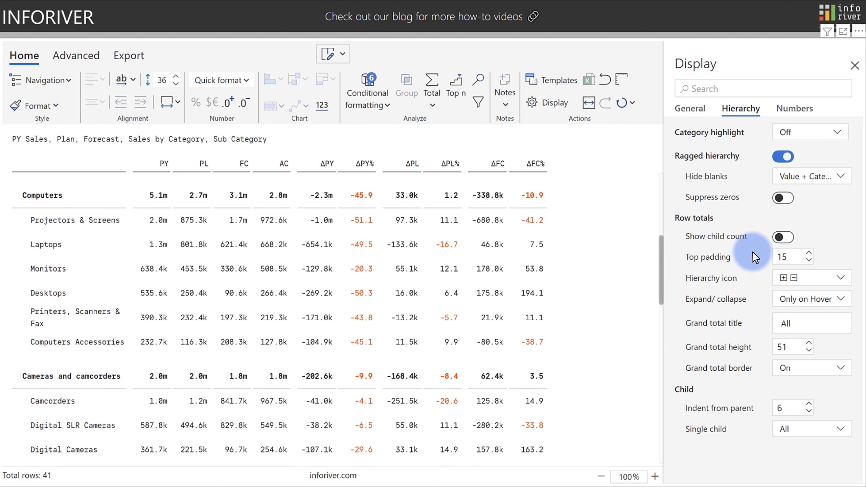
Enable custom unit labels in the Numbers display settings.
click(794, 108)
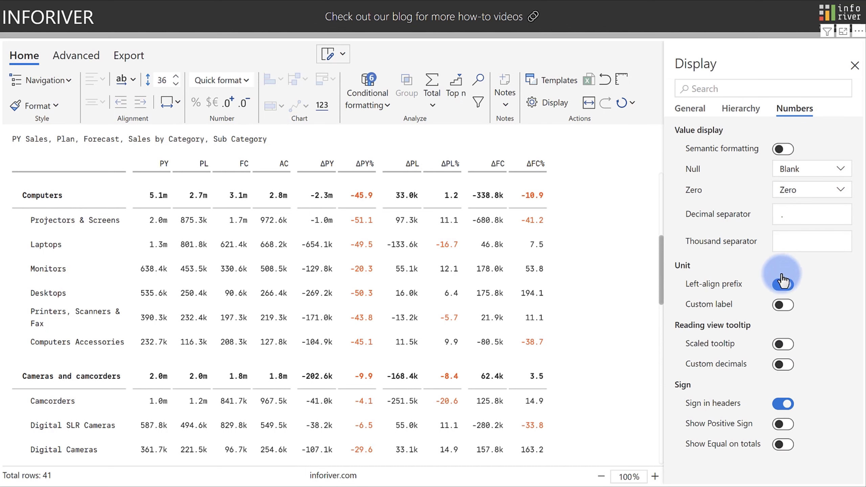
click(781, 304)
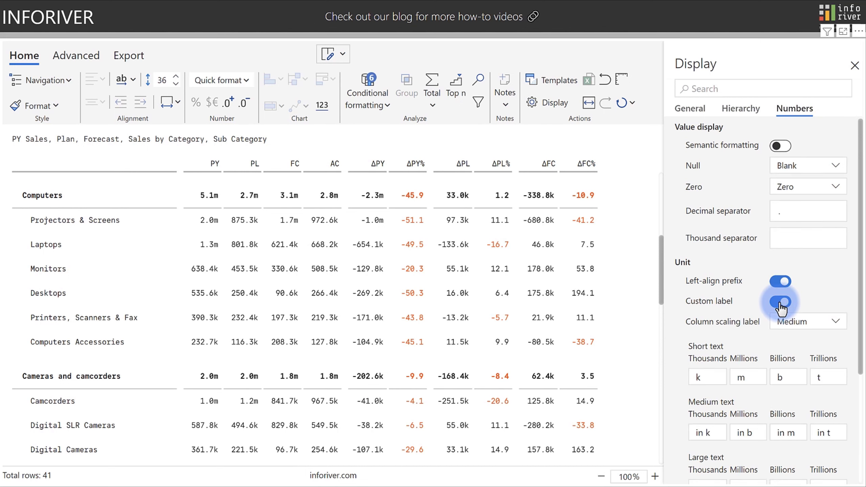
scroll(780, 307, down, 2)
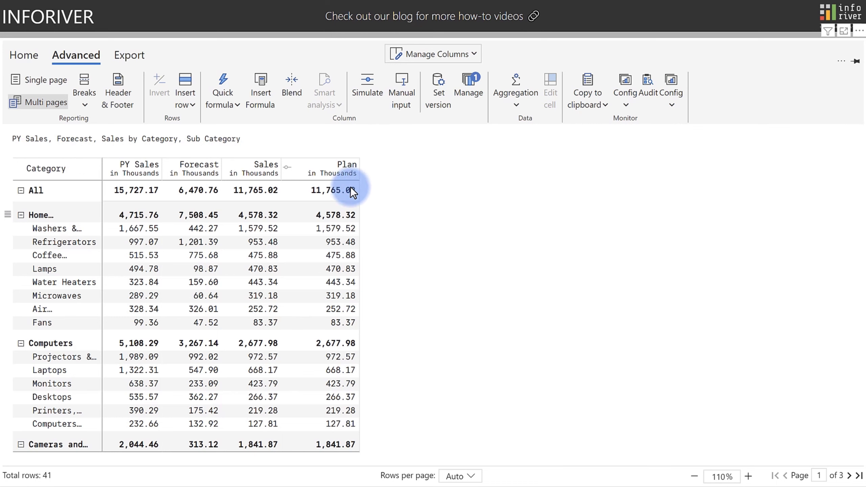
Raise the Home Appliances plan by 38% with the simulation slider.
click(338, 210)
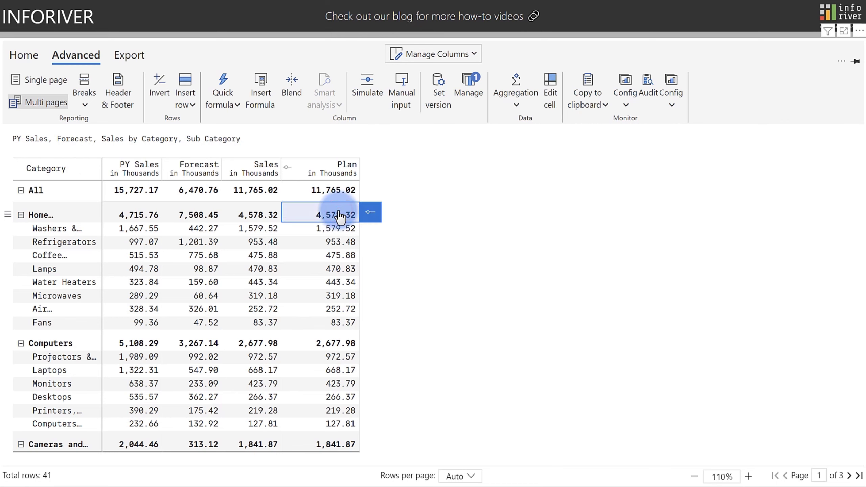
click(370, 211)
drag(405, 212, 420, 212)
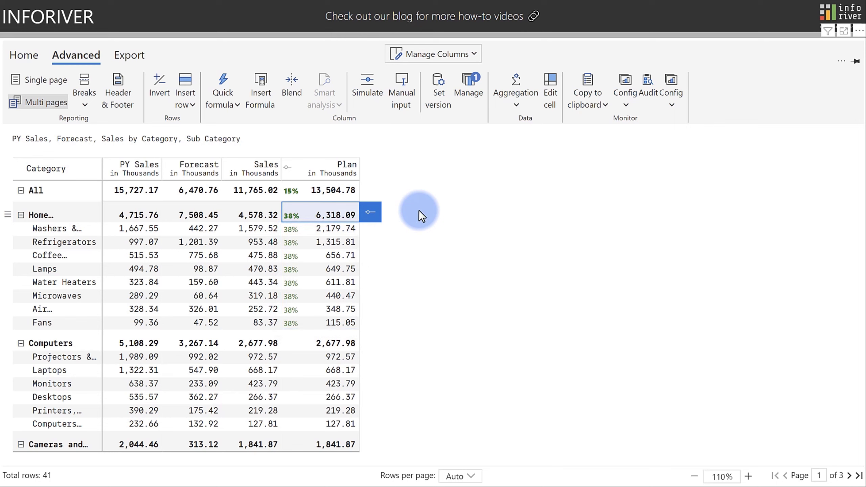
Lower the Refrigerators, Water Heaters and Air Conditioners plans together by 24%.
click(344, 242)
ctrl+click(344, 282)
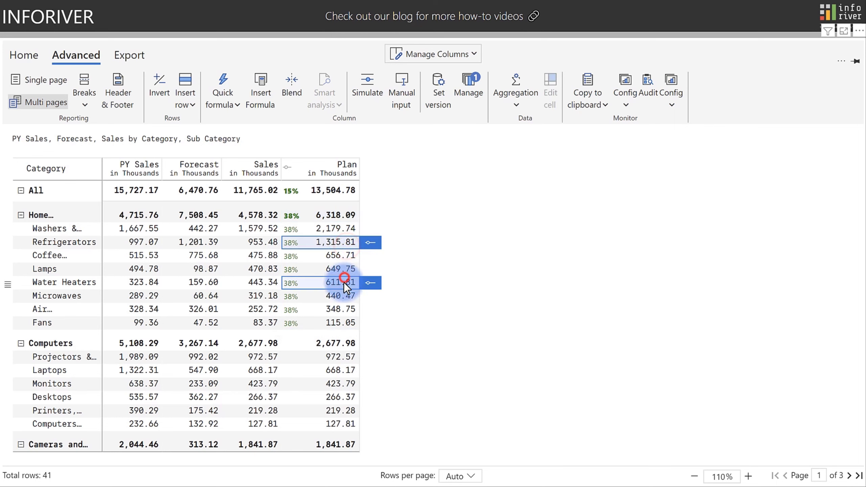
ctrl+click(342, 307)
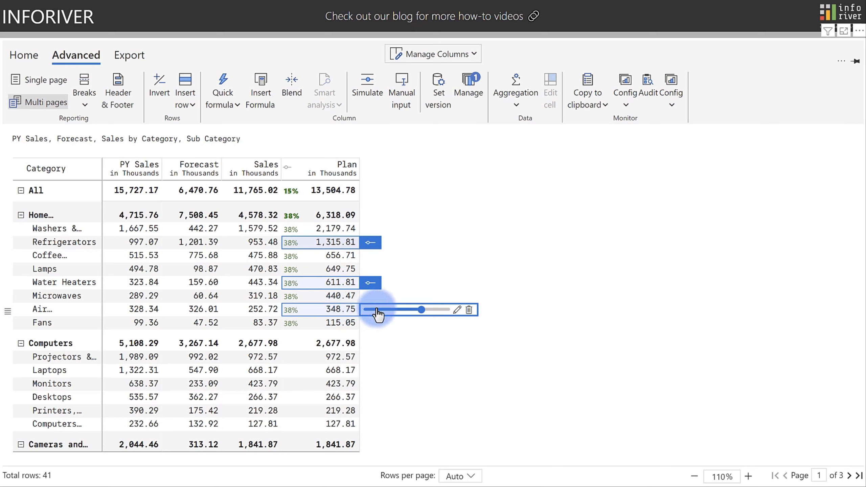
drag(422, 311, 398, 312)
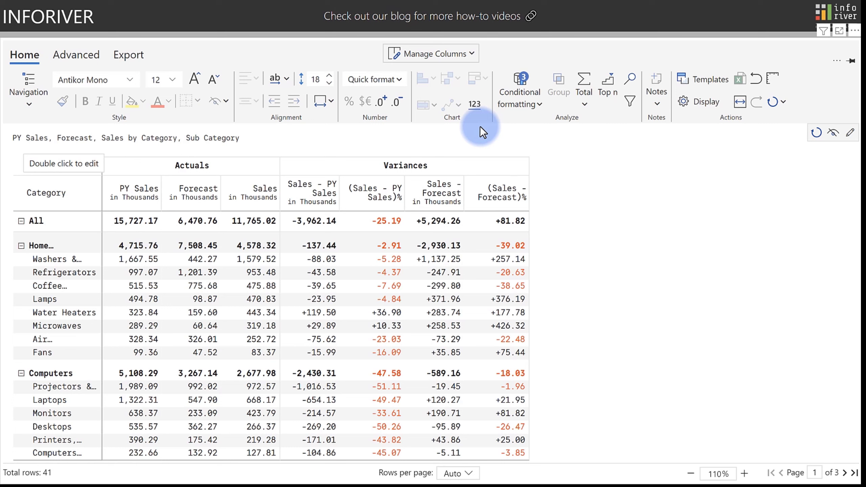
Bold and underline Coffee Machines sales 475.88, its PY Sales, and Water Heaters forecast 159.60.
click(255, 282)
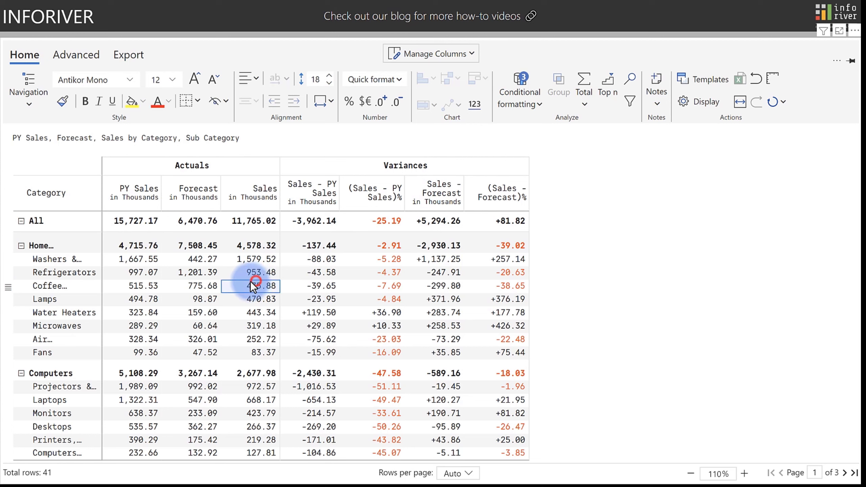
ctrl+click(157, 290)
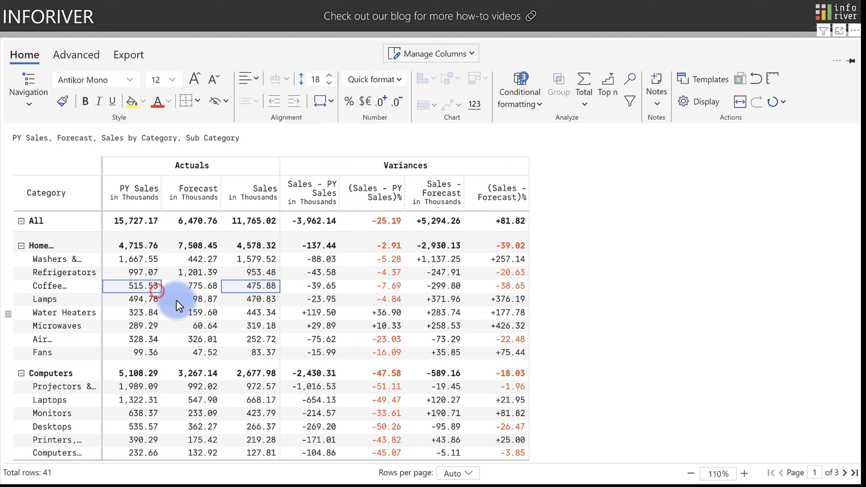
ctrl+click(206, 314)
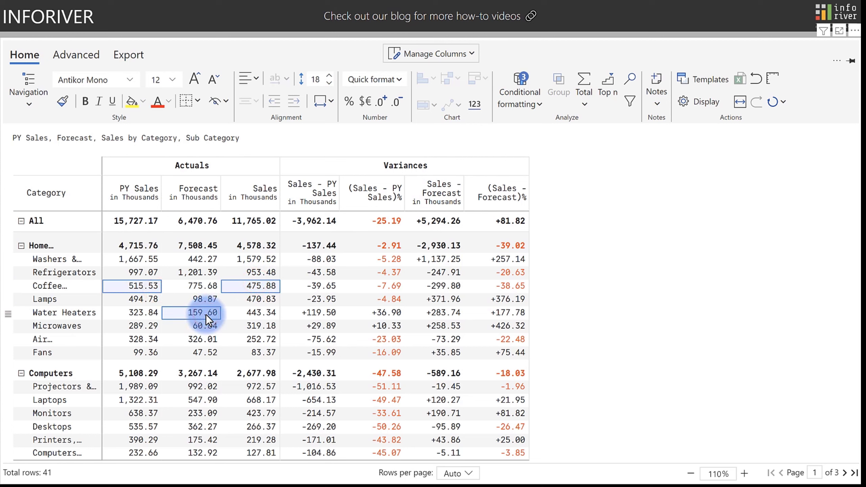
click(86, 106)
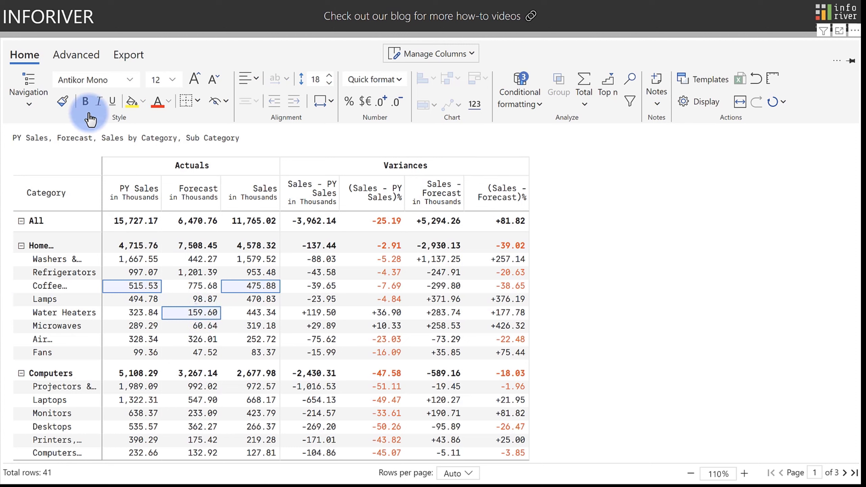
click(111, 102)
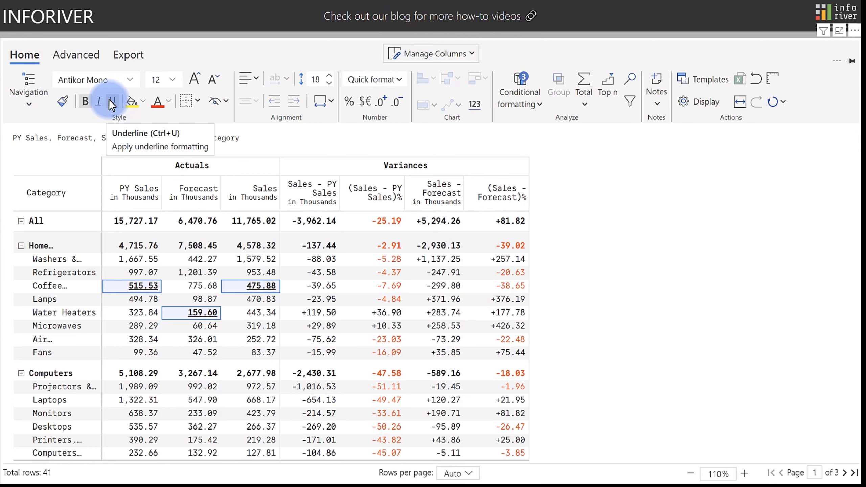
Toggle the table rulers and select the Variances, Sales - PY Sales and Home headers and cells.
click(773, 79)
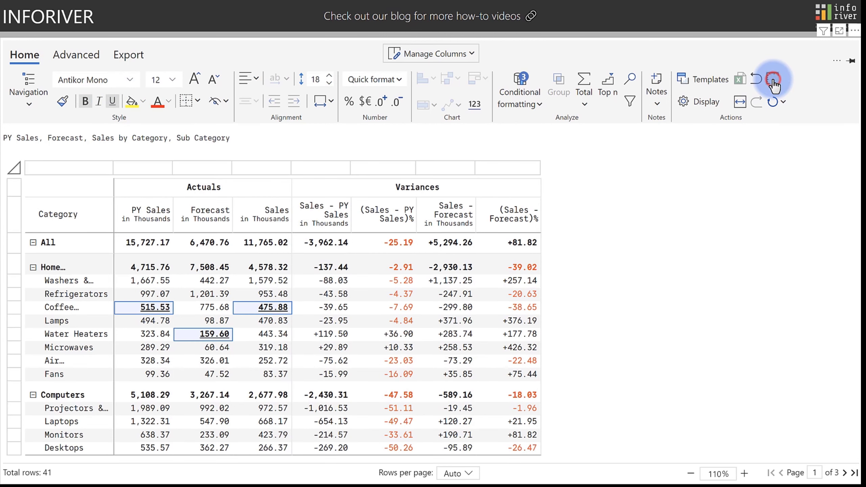
click(417, 188)
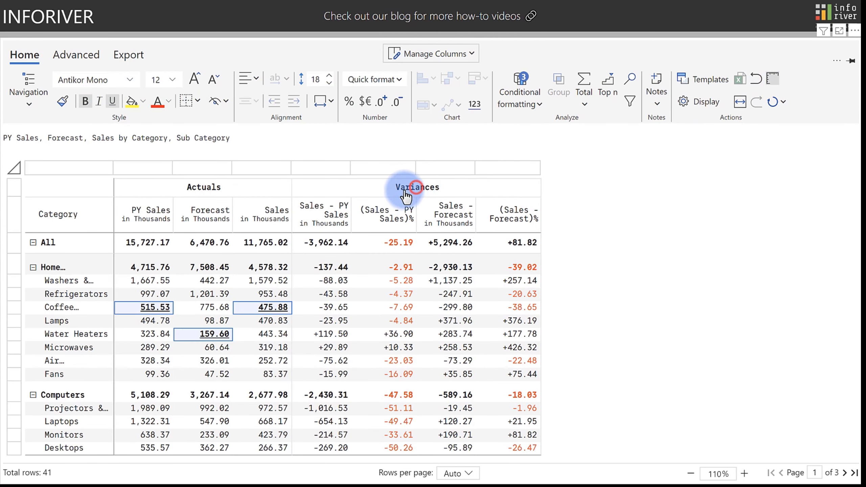
click(327, 209)
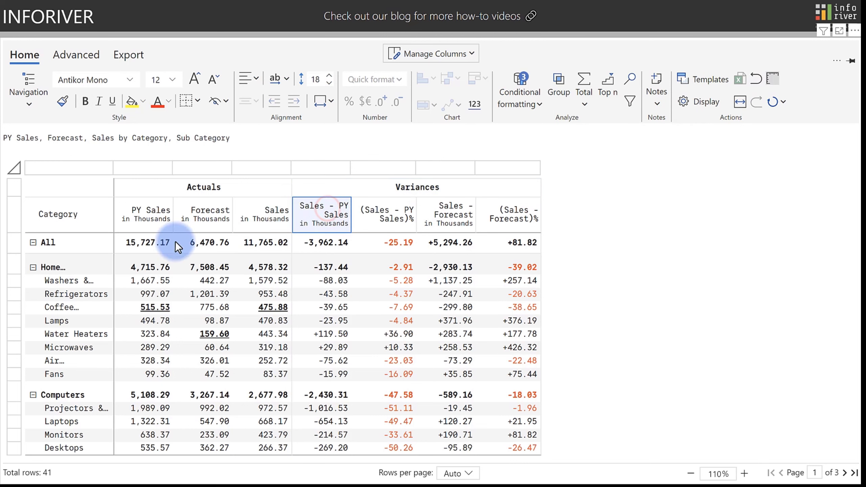
click(83, 262)
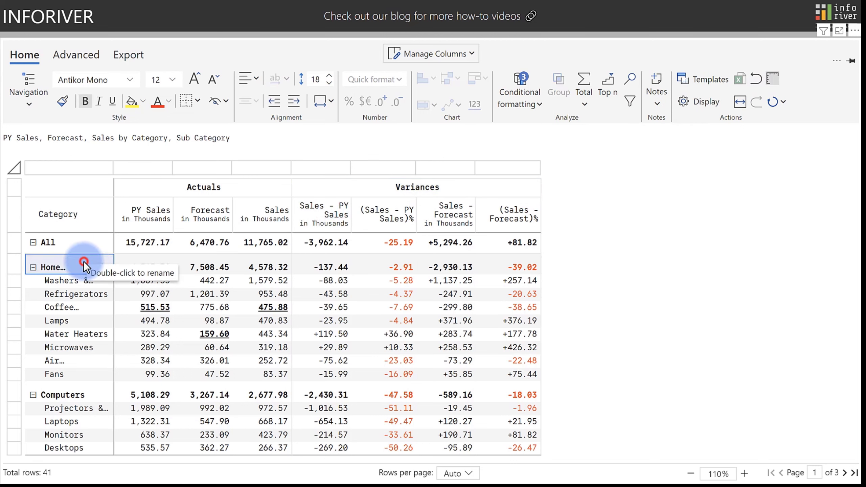
click(195, 263)
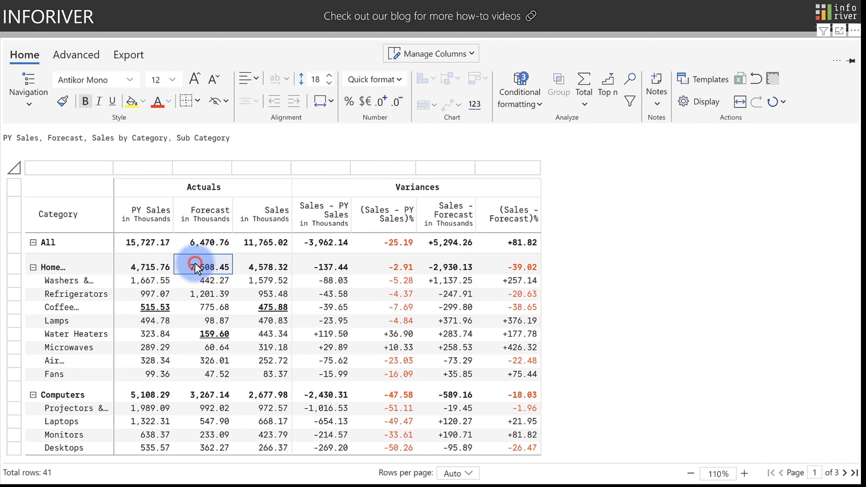
Underline the Actuals group header and the Refrigerators row label.
click(201, 187)
click(112, 102)
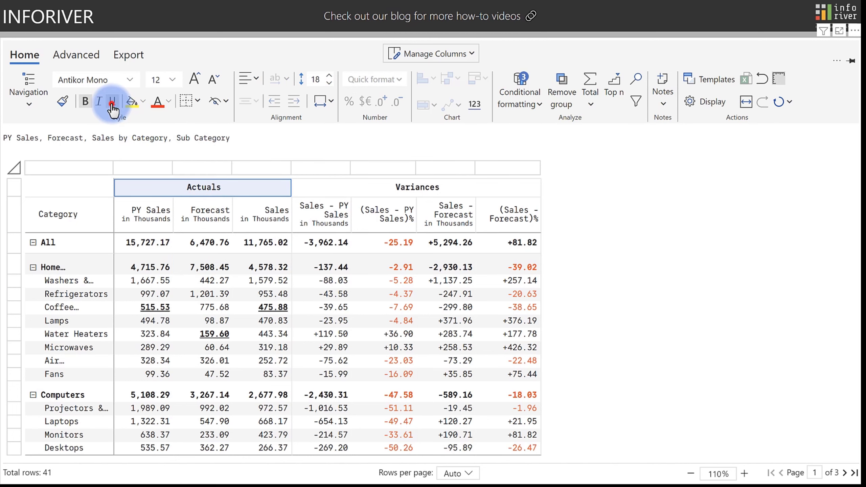
click(61, 296)
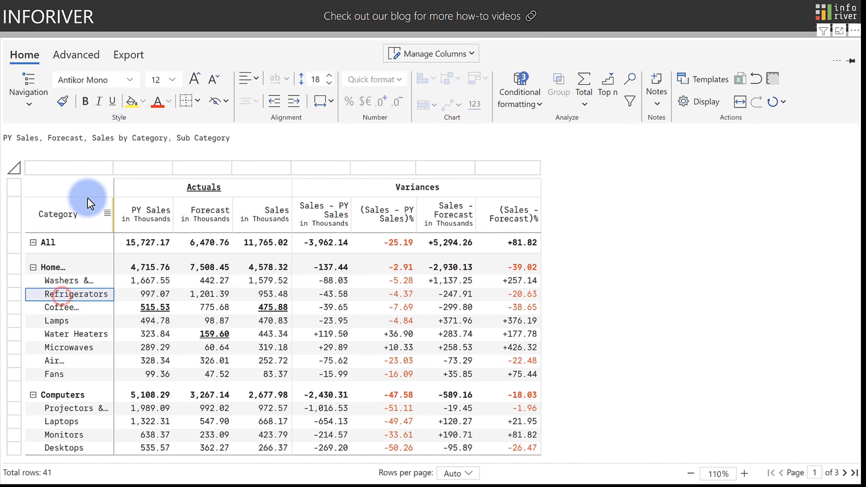
click(113, 101)
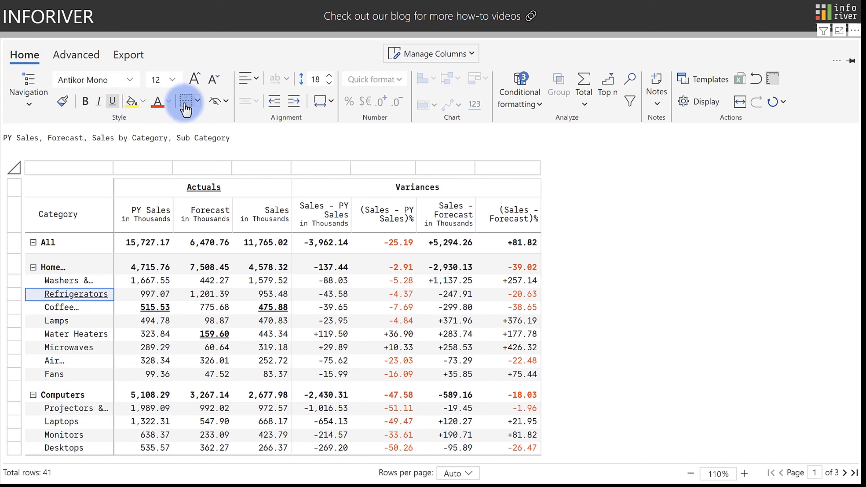
click(178, 186)
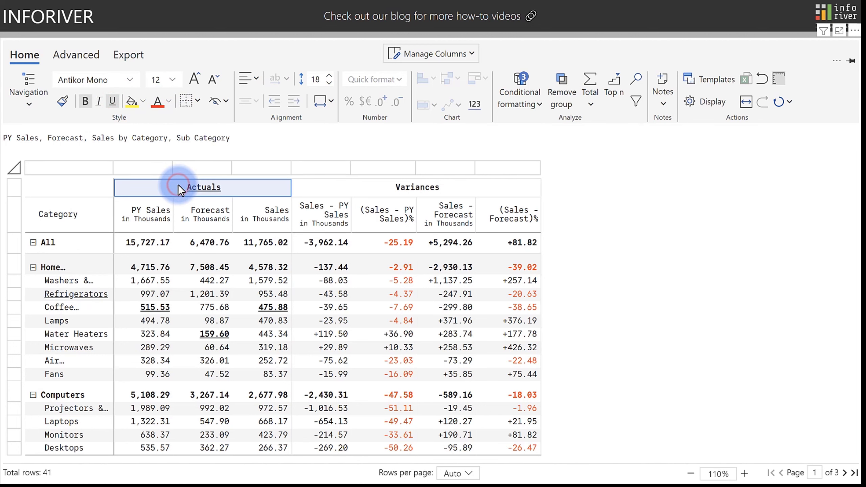
Give the Actuals header black top, left and right borders with Top Radius 10.
click(197, 100)
click(201, 172)
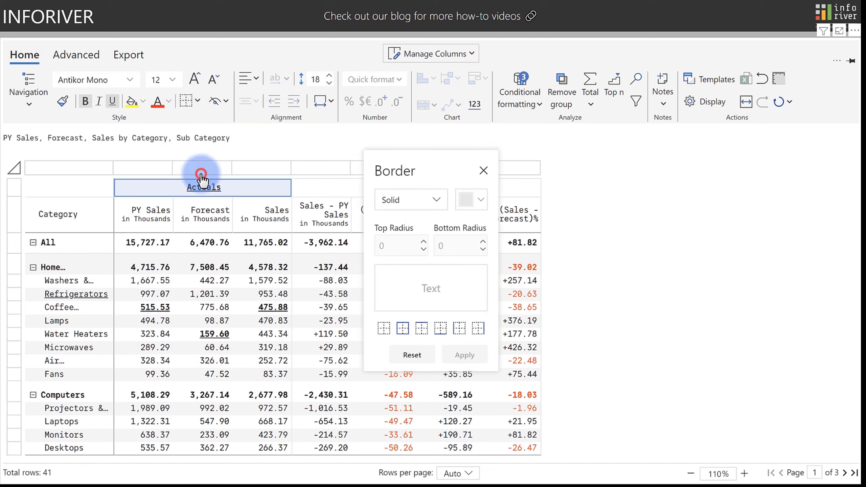
click(419, 328)
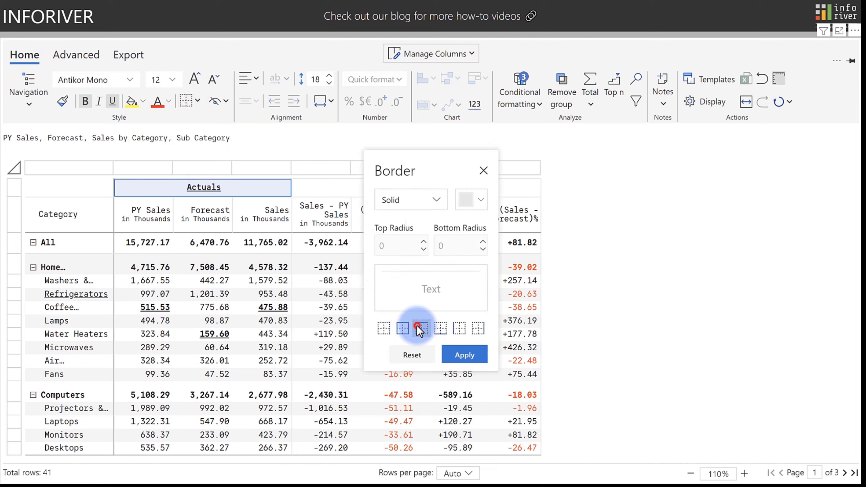
click(460, 329)
click(479, 327)
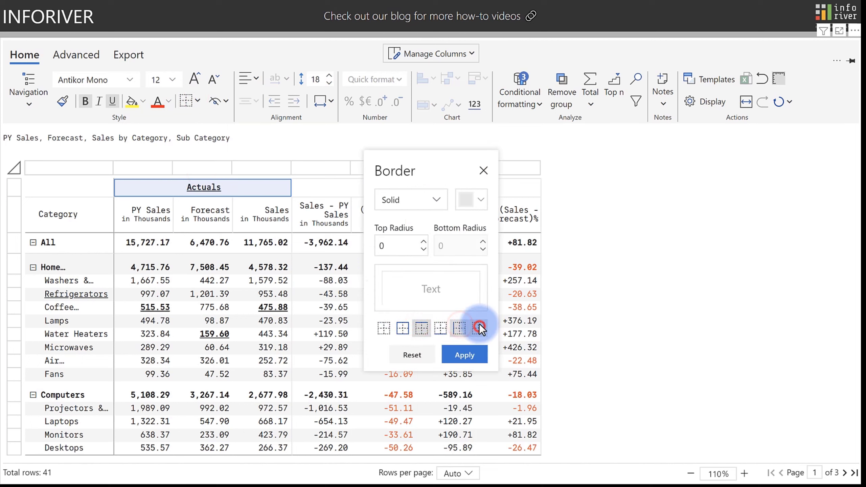
click(478, 200)
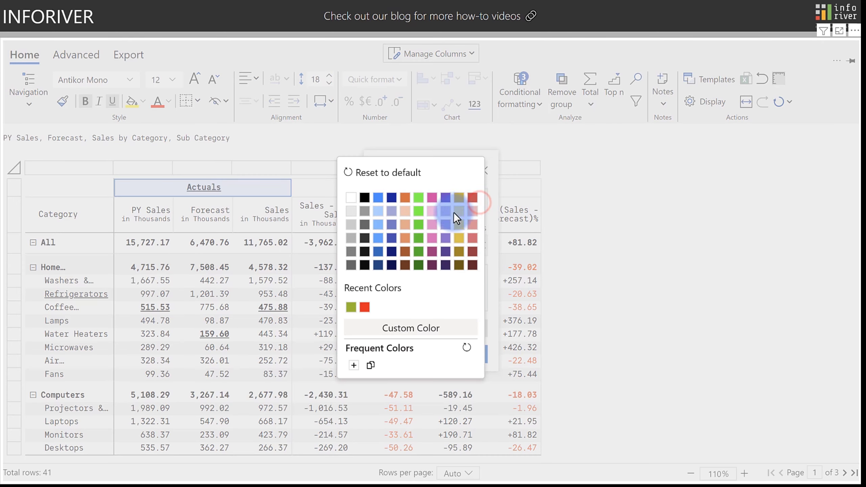
click(364, 248)
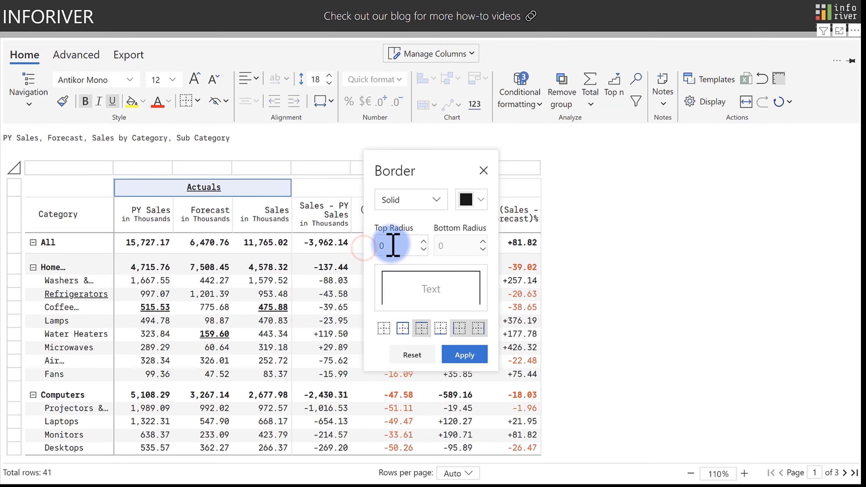
double_click(379, 245)
text(10)
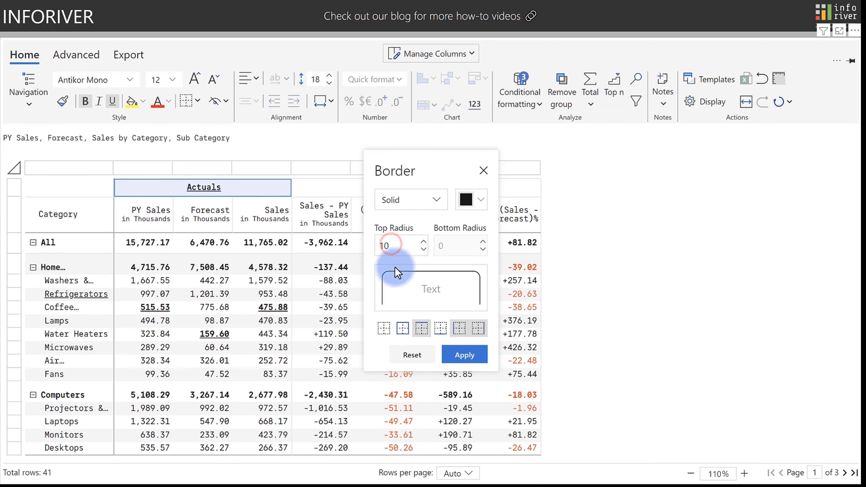
click(461, 355)
Copy the Actuals header formatting onto the Variances header with Format Painter.
click(391, 190)
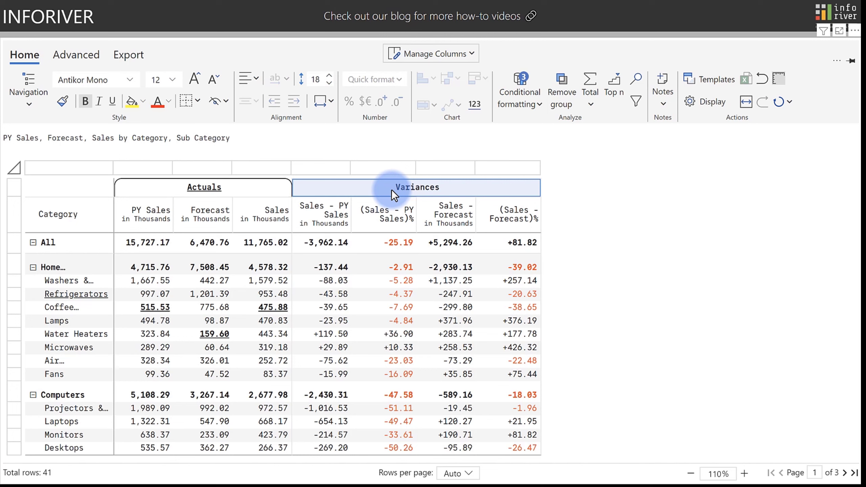
click(272, 193)
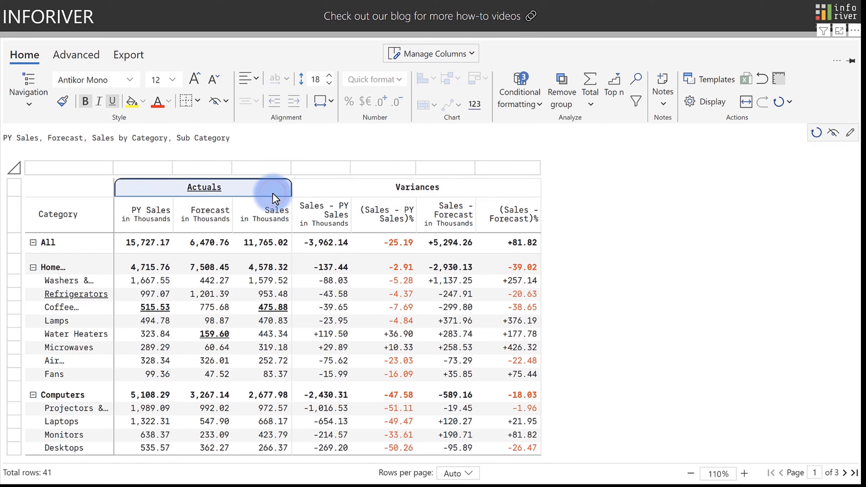
click(65, 101)
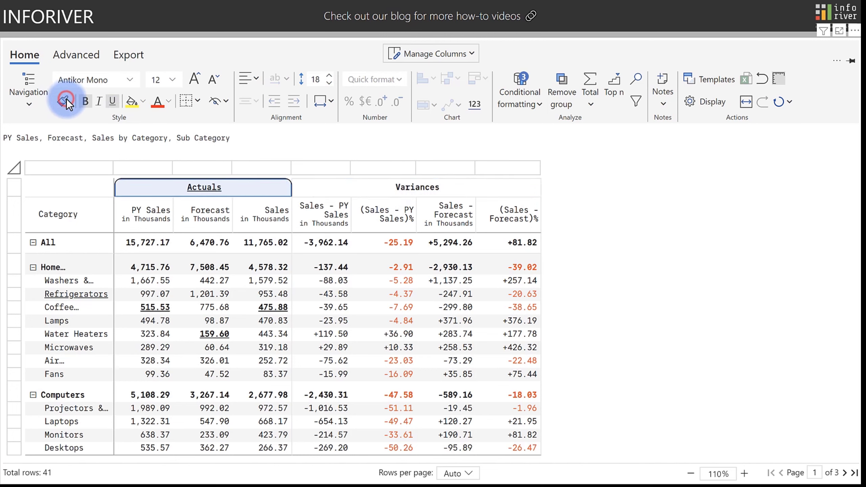
click(320, 186)
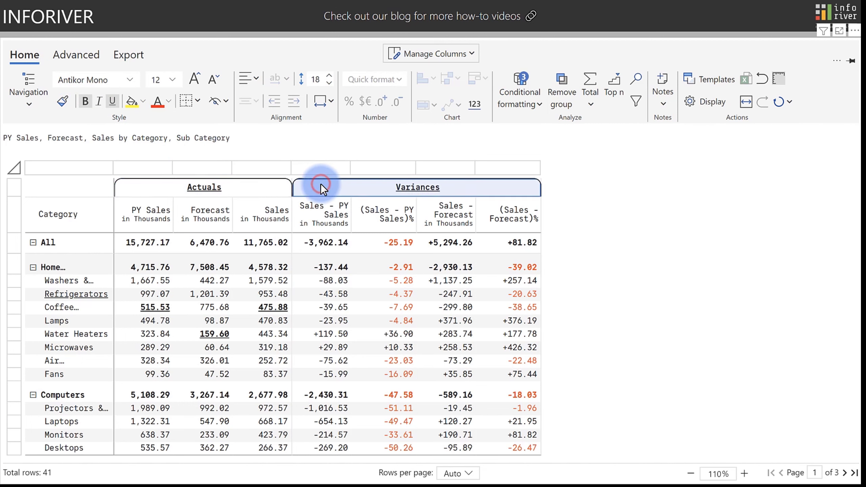
click(233, 188)
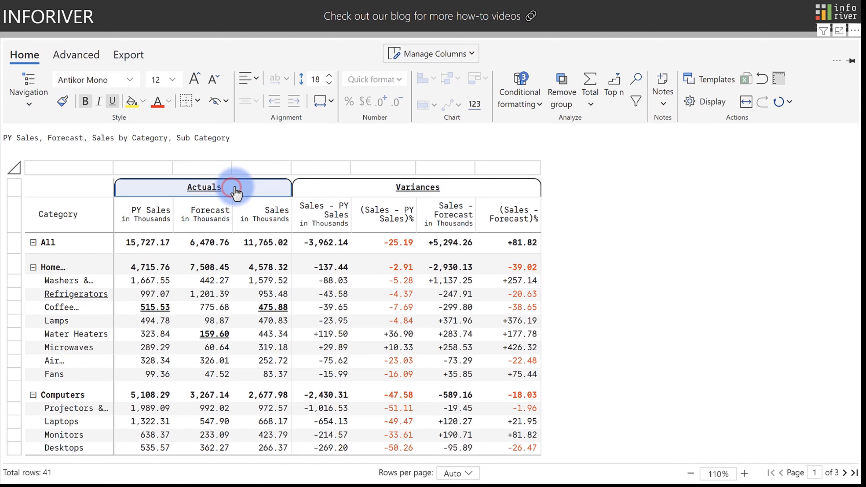
click(373, 193)
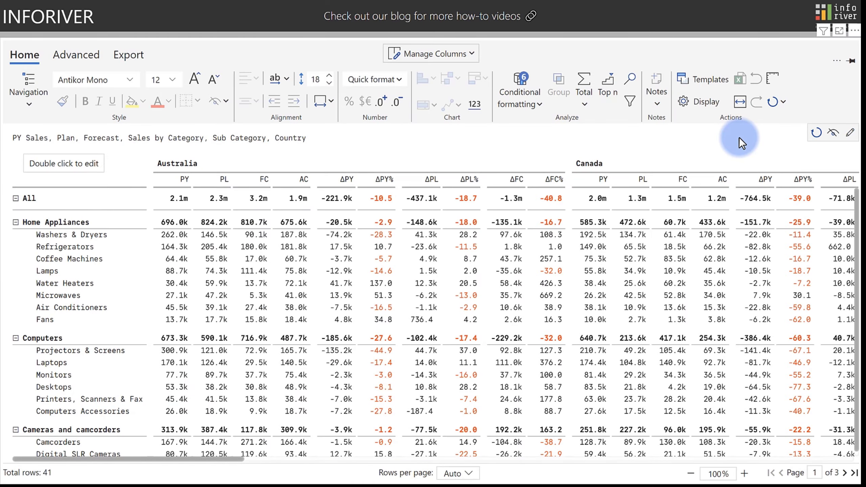
Turn the Sales column values into in-cell horizontal bars using the first bar style.
click(768, 107)
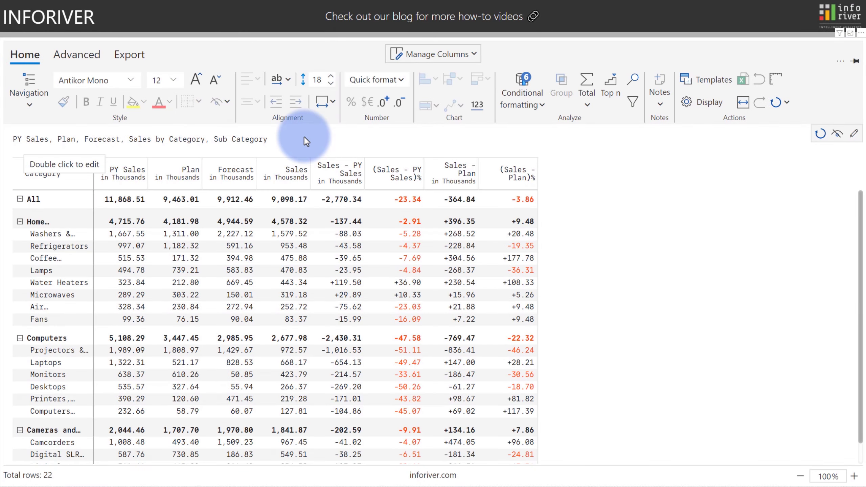
click(295, 173)
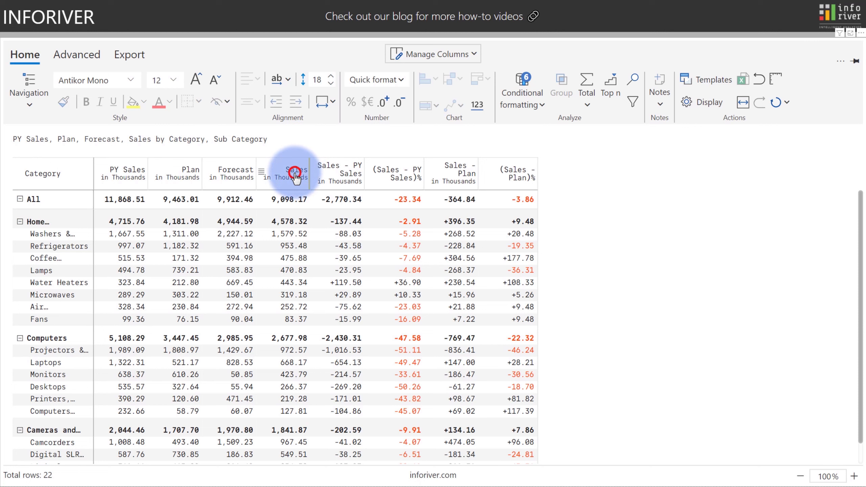
click(429, 78)
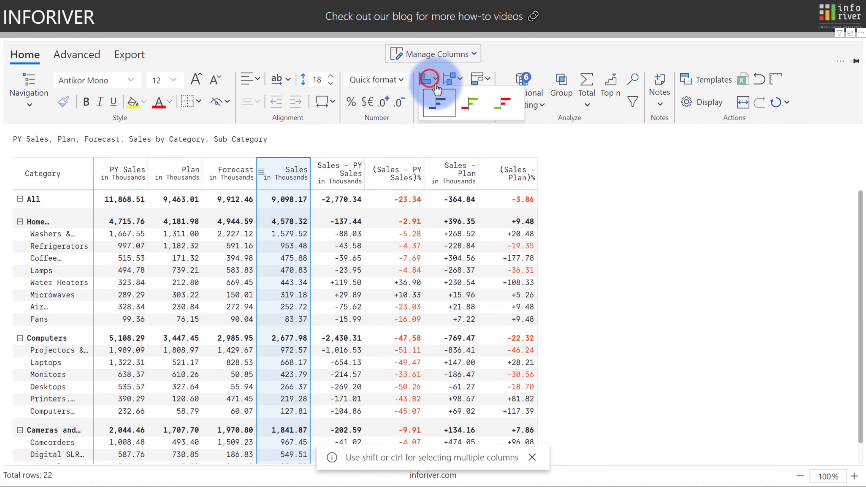
click(440, 102)
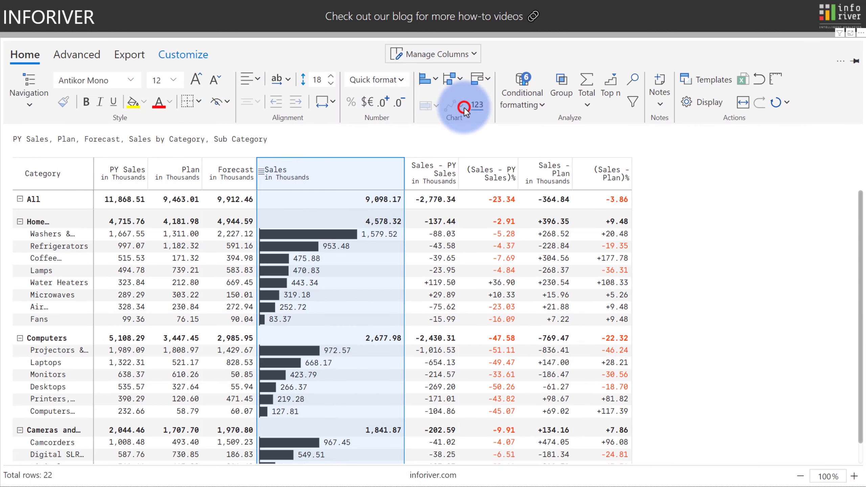
Show an X axis above the Sales bars and drag the Sales column wider.
click(185, 56)
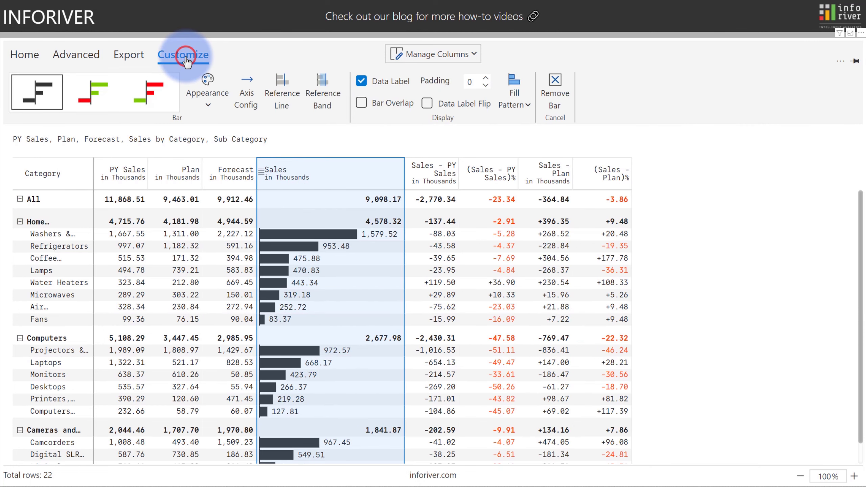
click(250, 92)
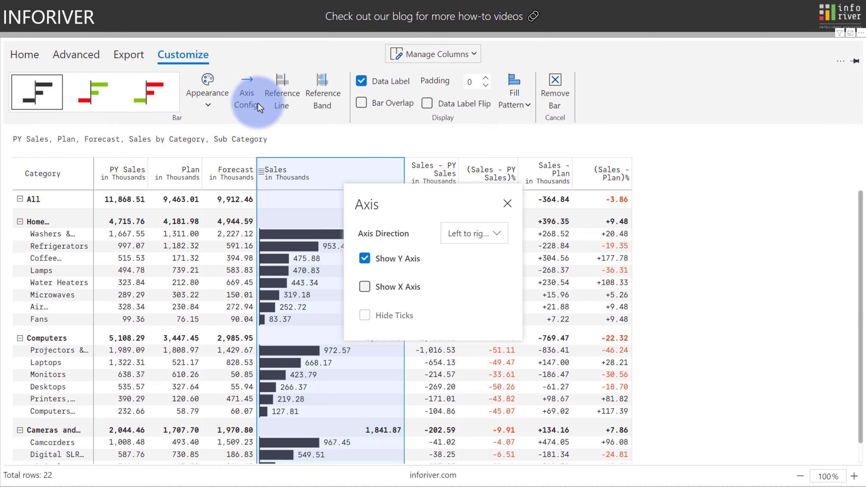
click(364, 286)
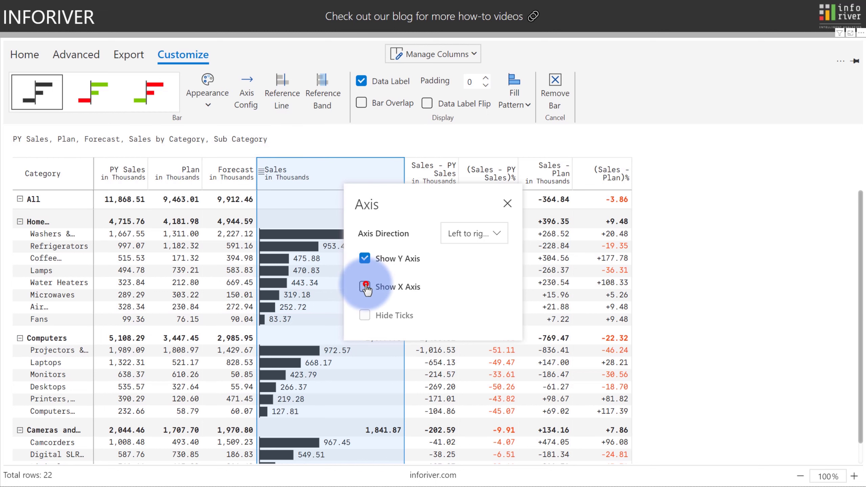
click(507, 204)
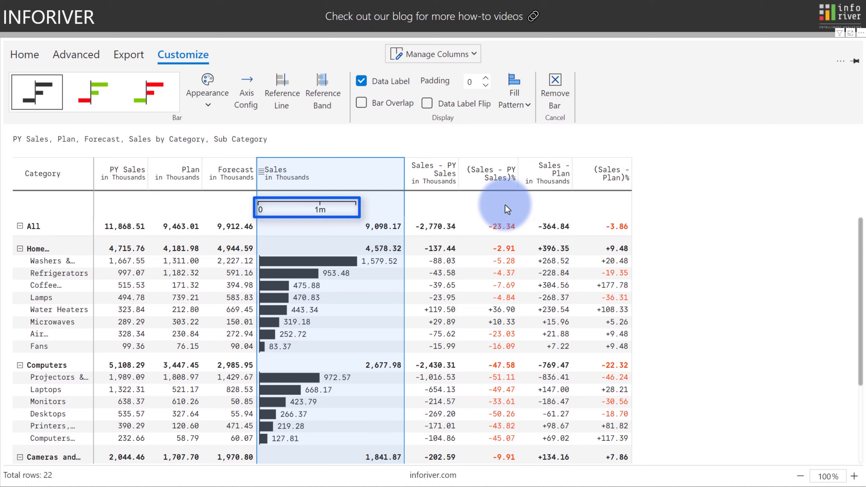
drag(404, 174, 448, 179)
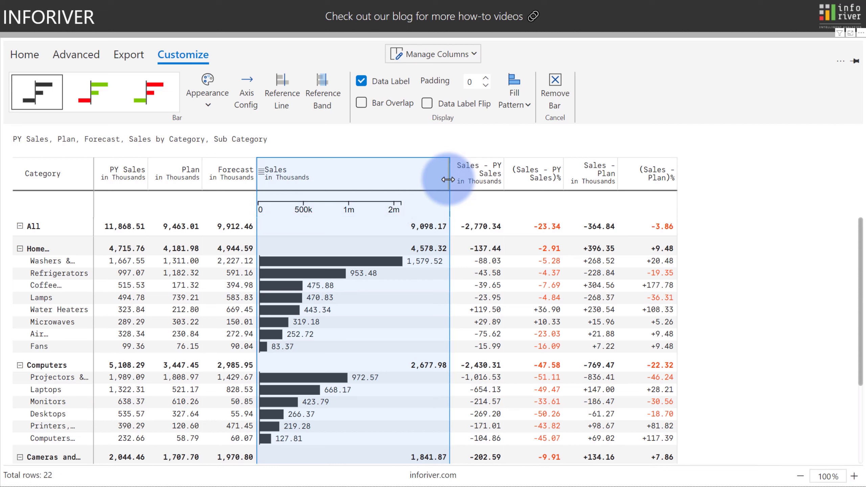
Flip the Sales data labels and set the bar padding to 10.
click(426, 104)
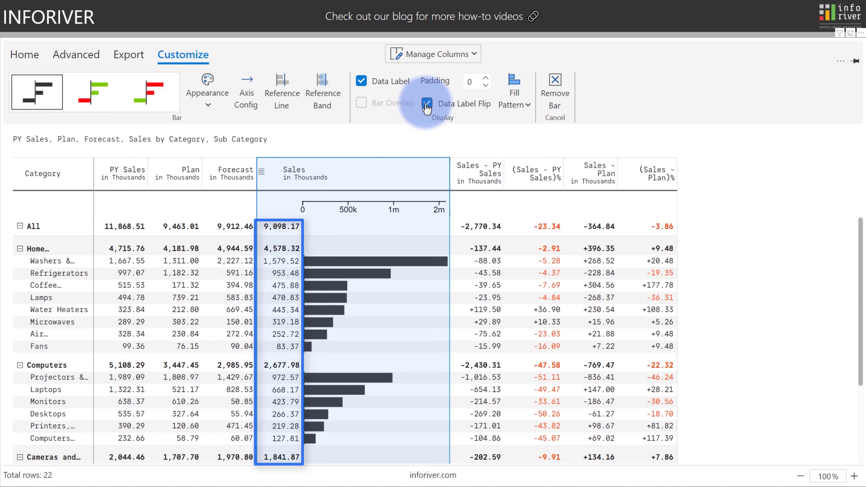
click(469, 81)
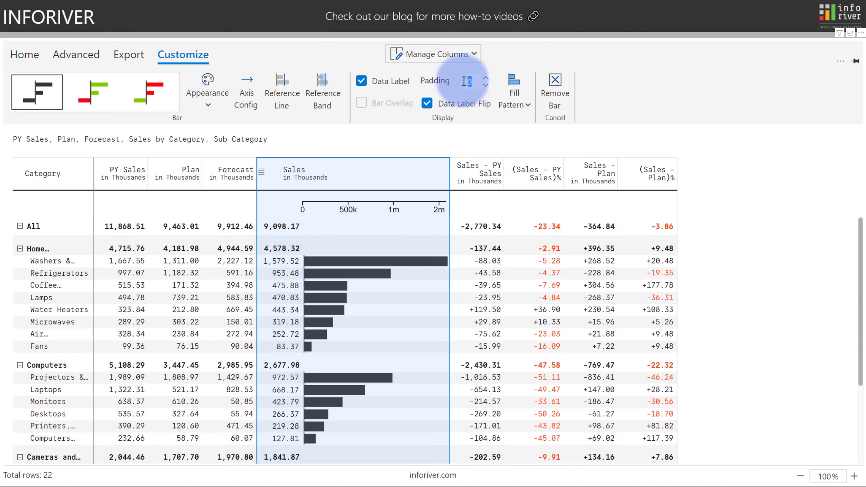
text(10)
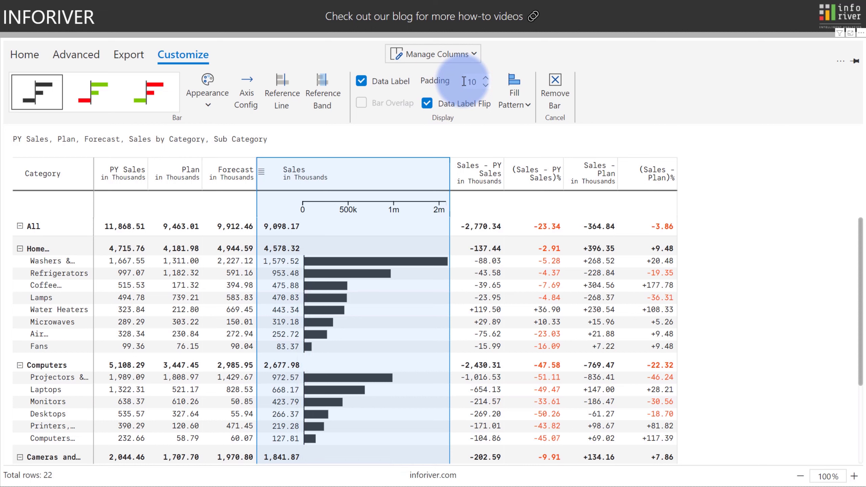
Add an average reference line to the Sales bars, calculated at Category level.
click(286, 98)
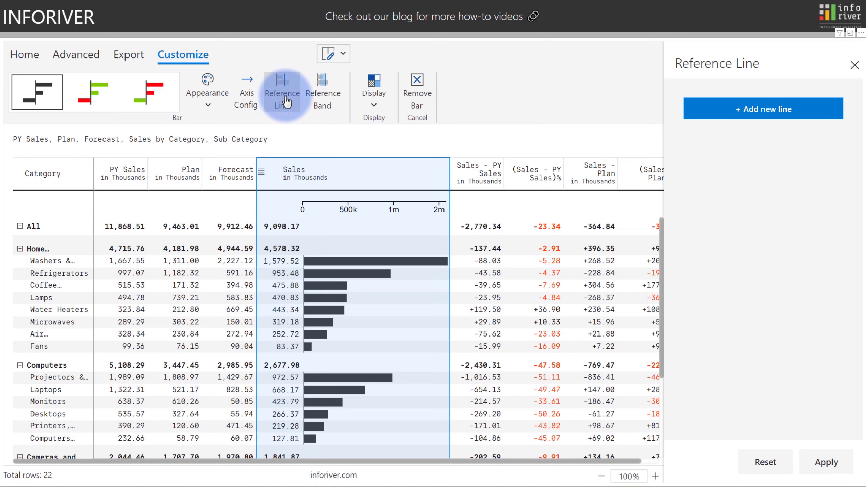
click(737, 108)
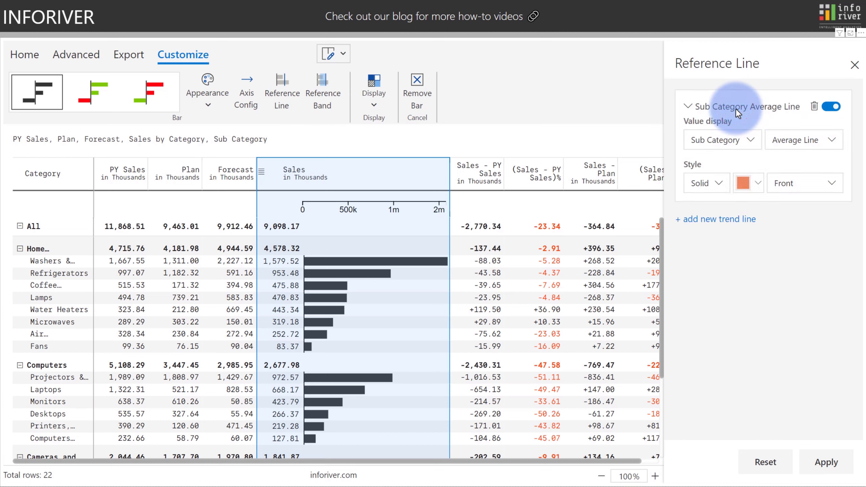
click(822, 463)
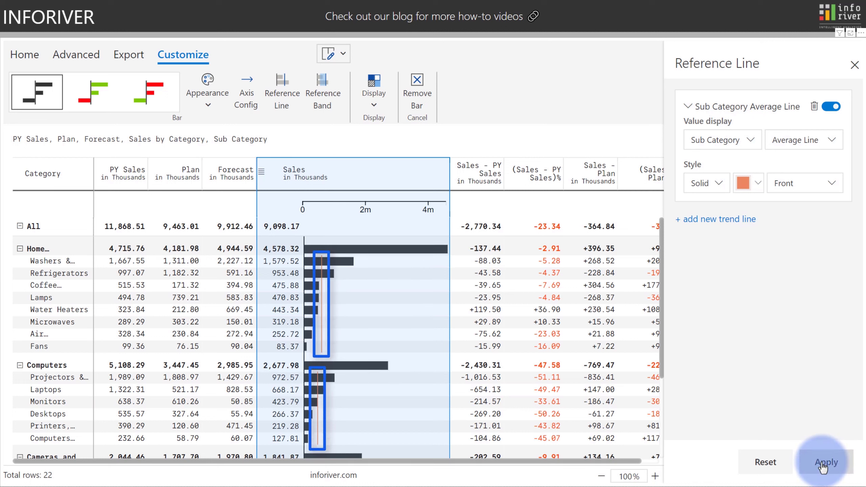
click(740, 149)
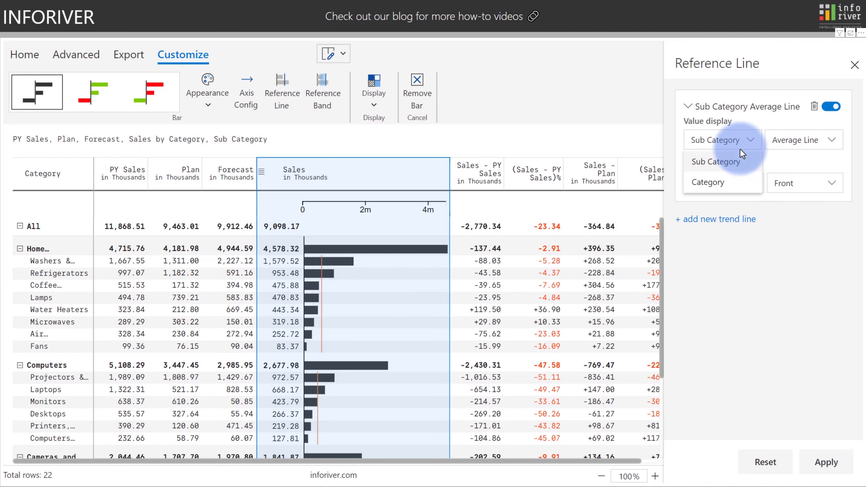
click(717, 184)
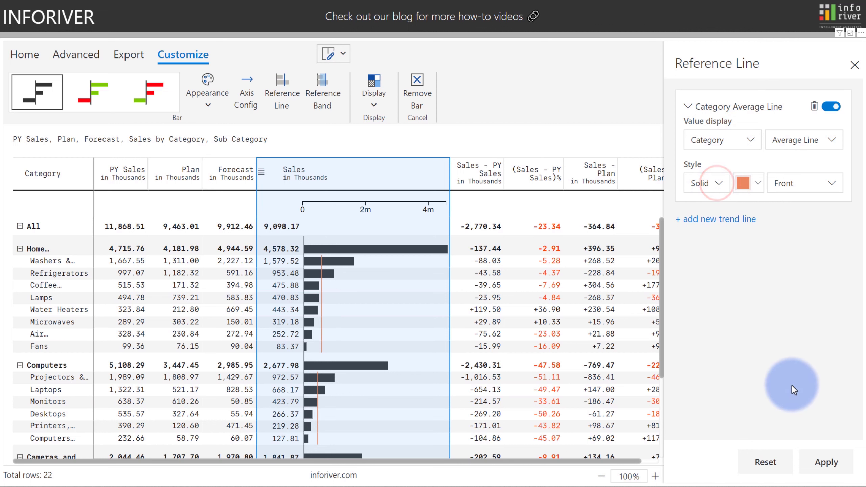
click(820, 461)
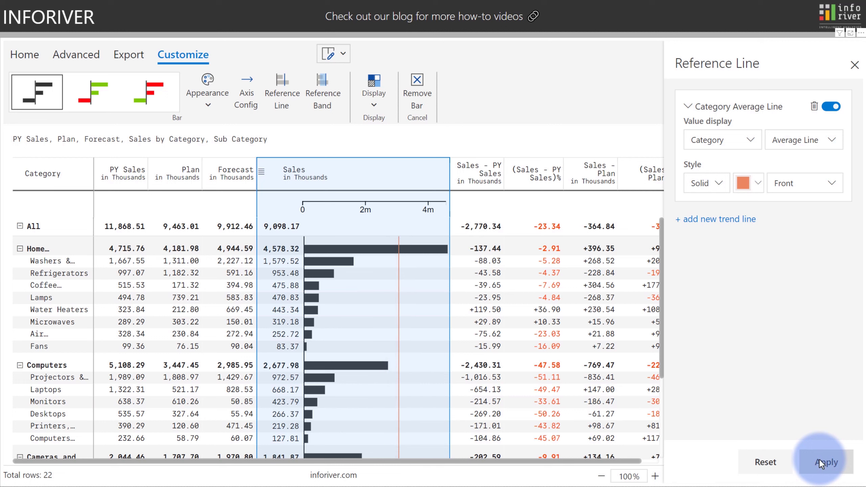
Change the reference line to a Category Median drawn behind the bars.
click(733, 142)
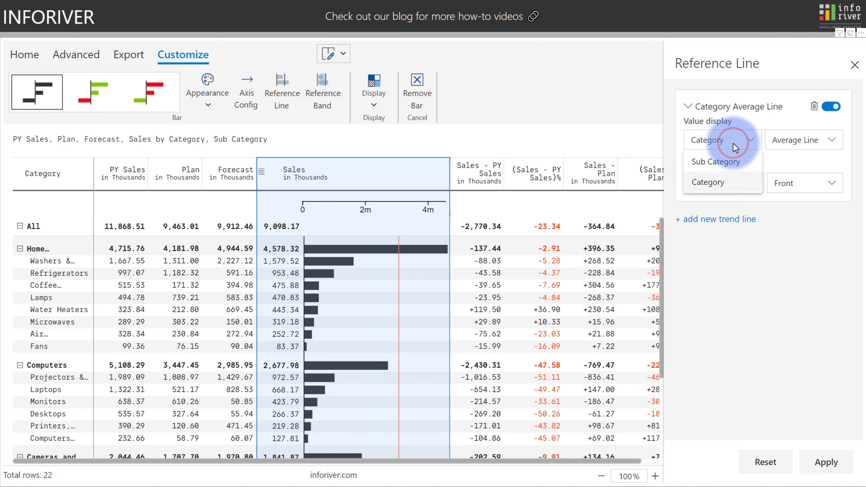
click(733, 144)
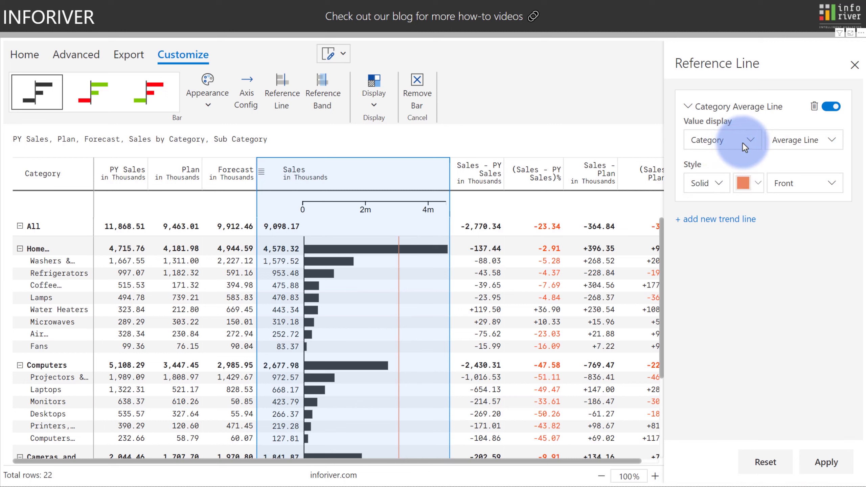
click(788, 143)
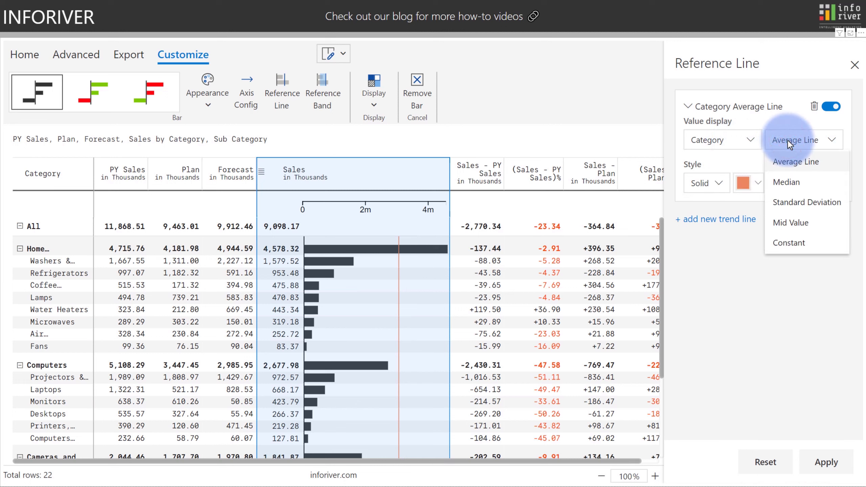
click(787, 182)
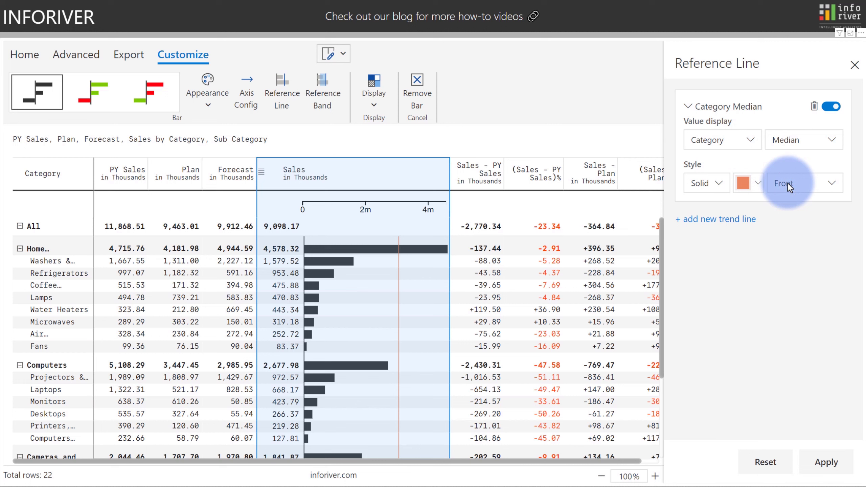
click(824, 456)
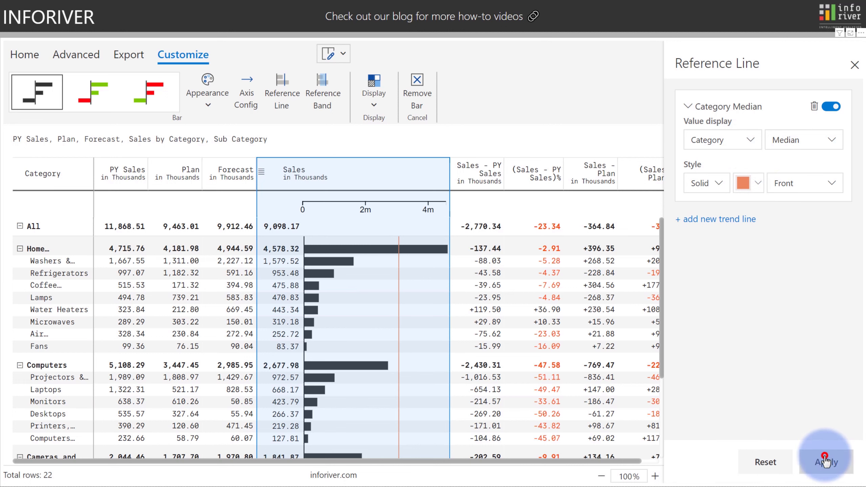
click(710, 182)
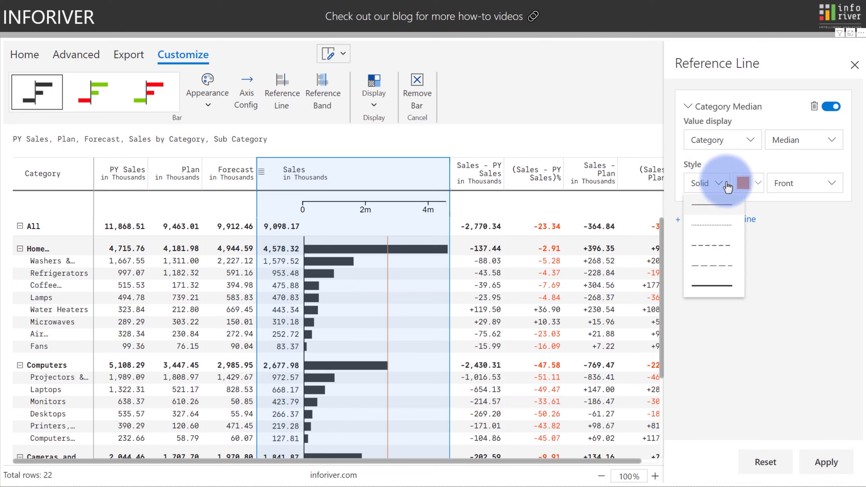
click(802, 186)
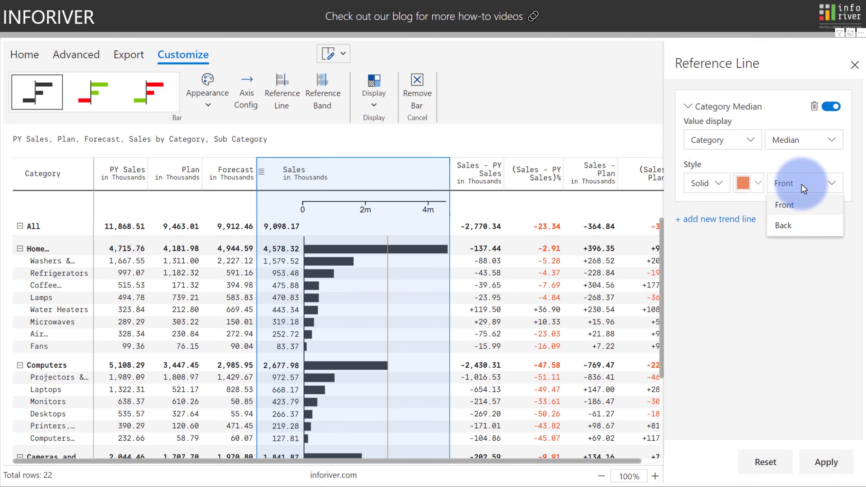
click(792, 225)
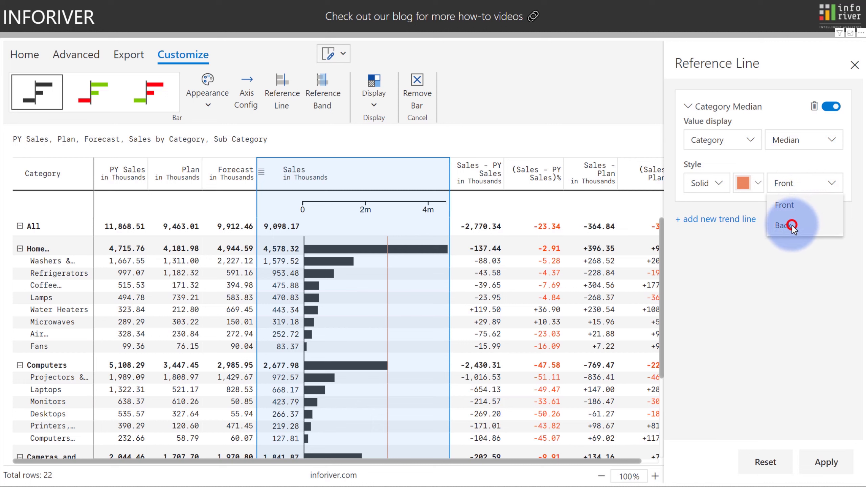
click(826, 463)
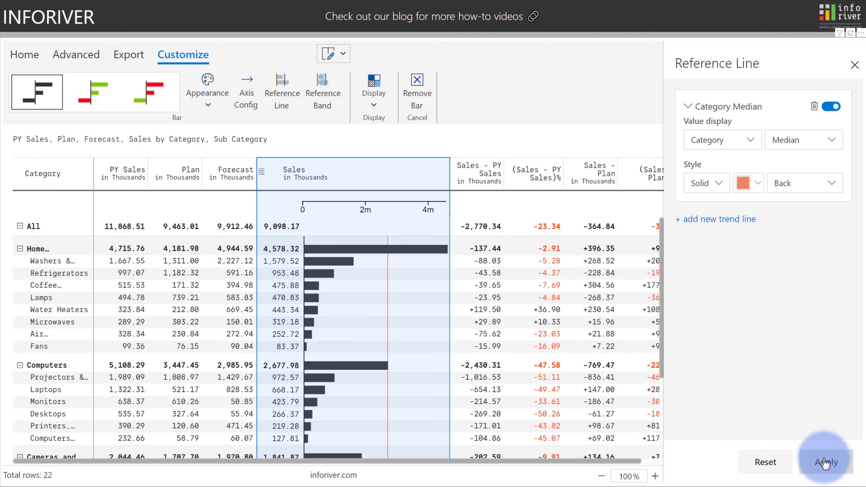
Delete the median reference line, apply, and close the reference line settings.
click(814, 107)
click(826, 463)
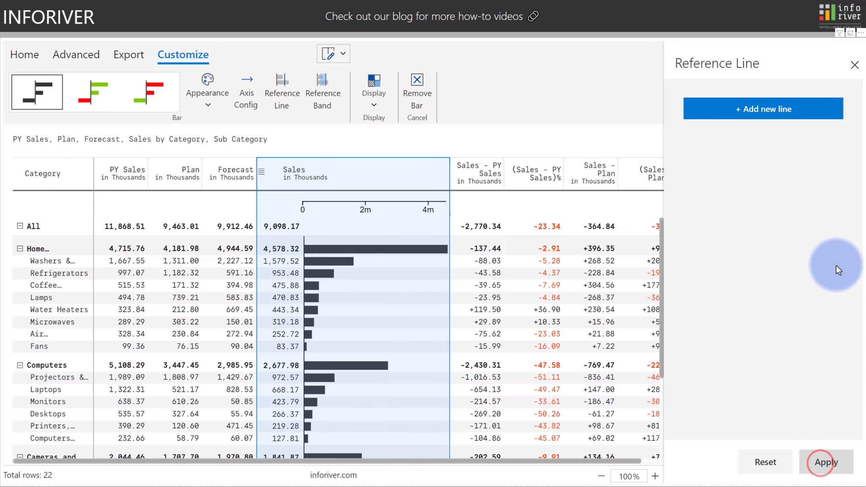
click(854, 65)
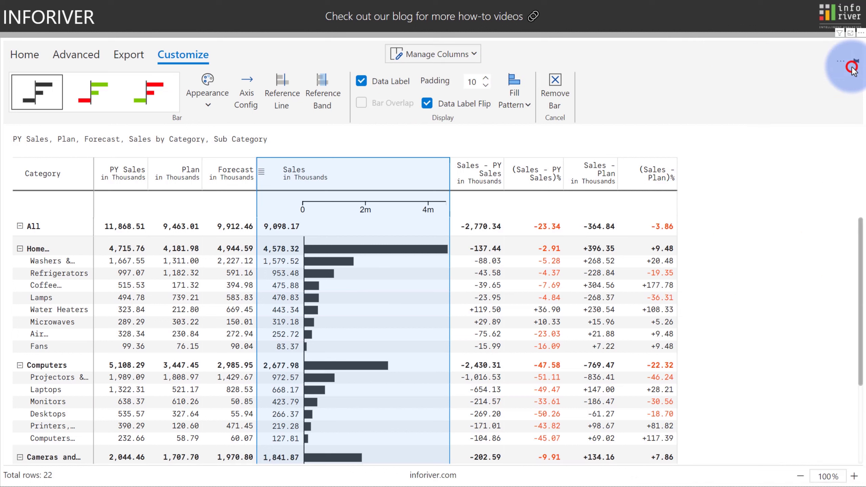
Add a Sub Category average reference band to the Sales bars starting from zero.
click(328, 91)
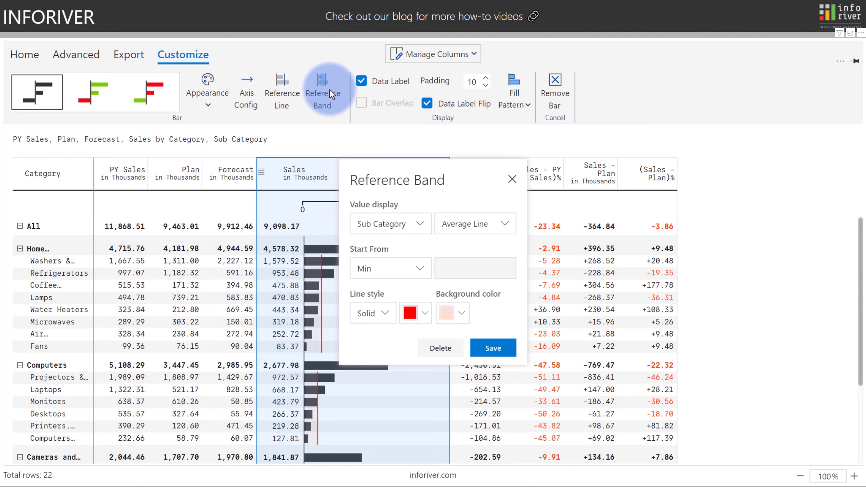
click(365, 224)
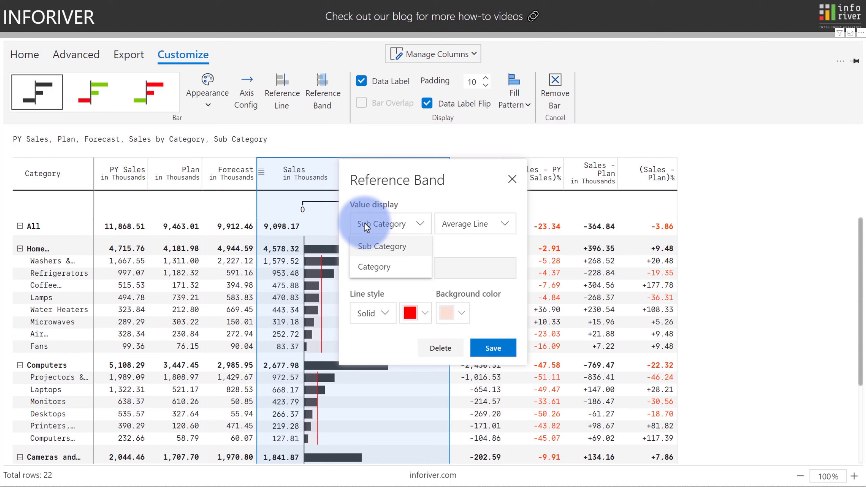
click(365, 225)
click(449, 228)
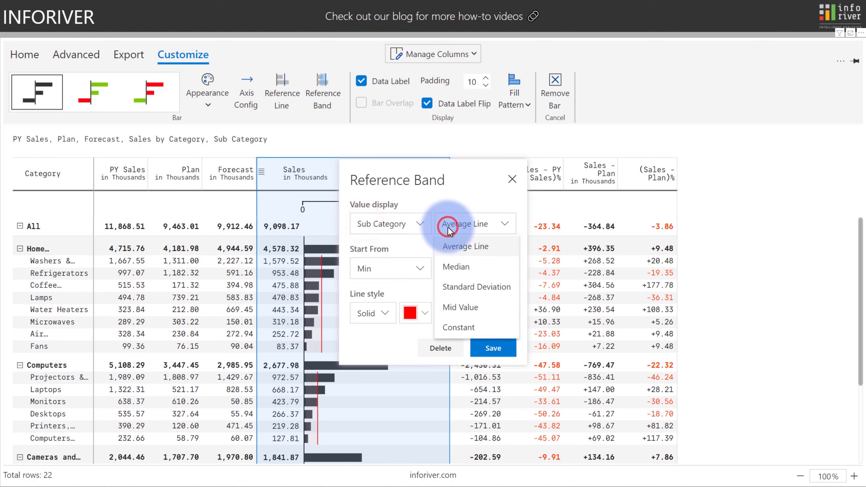
click(448, 228)
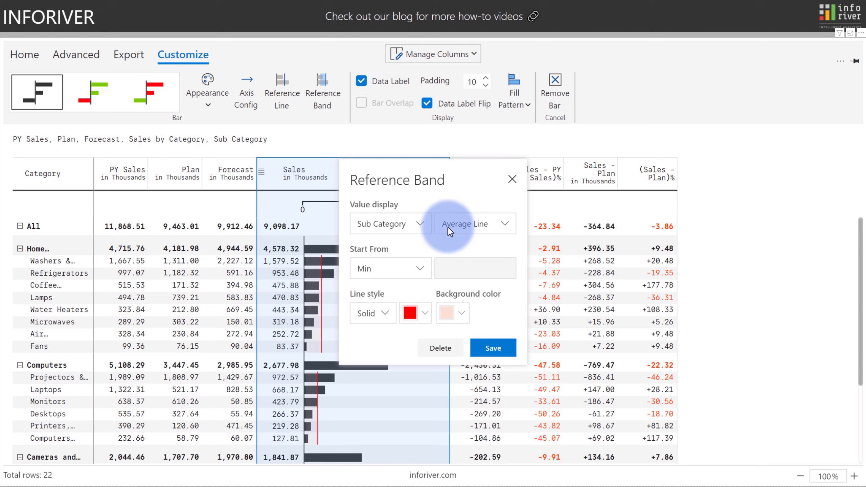
click(420, 270)
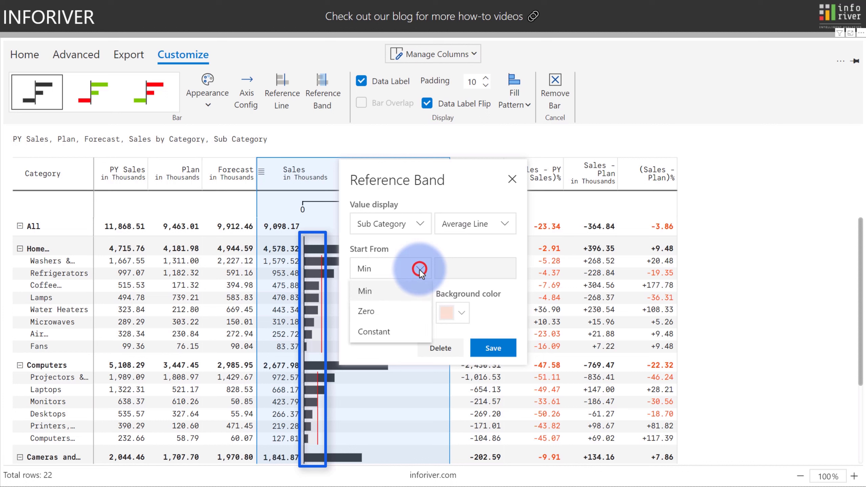
click(407, 305)
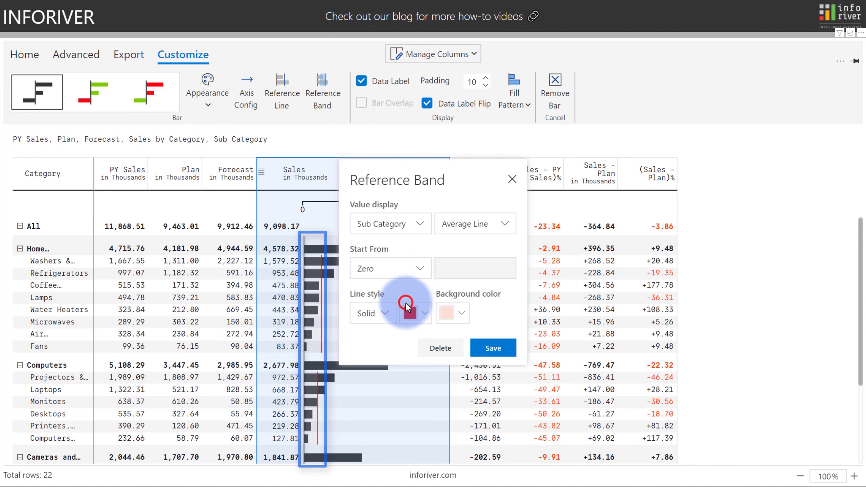
click(491, 351)
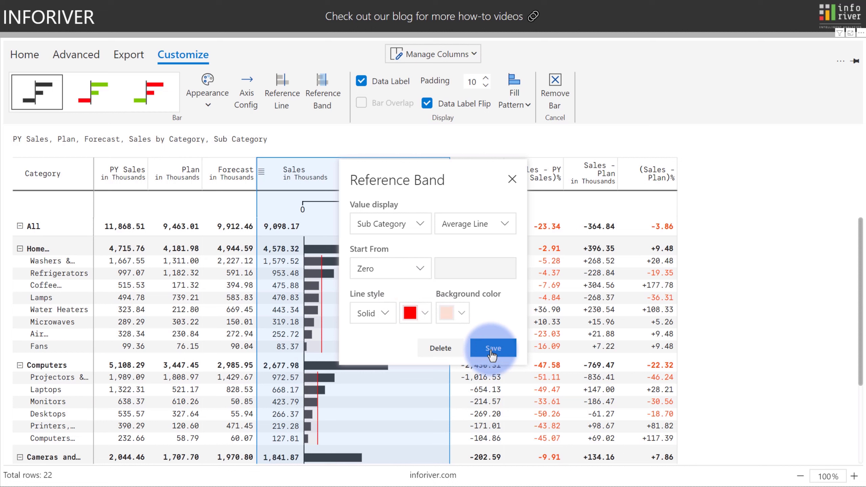
Make the band start from a constant 250k and save it.
click(418, 270)
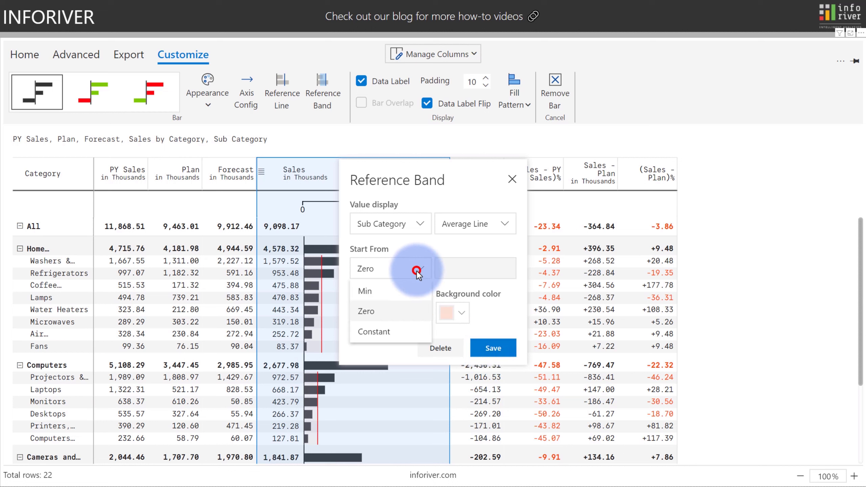
click(402, 331)
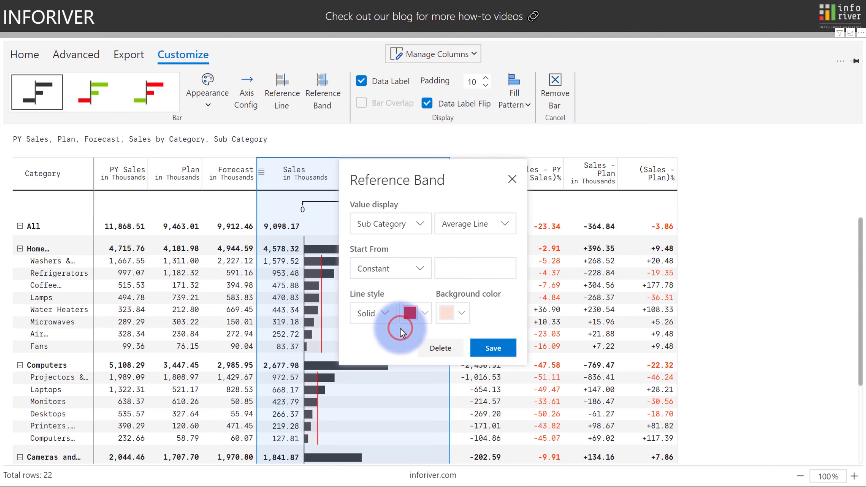
click(450, 269)
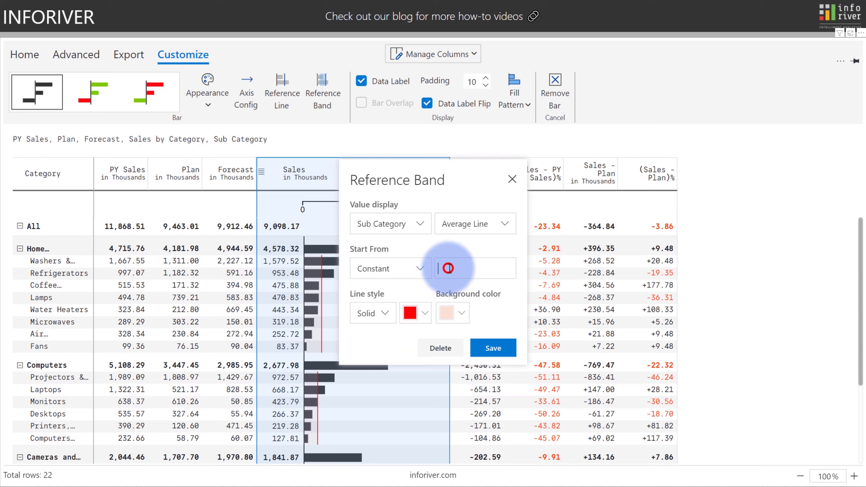
text(250k)
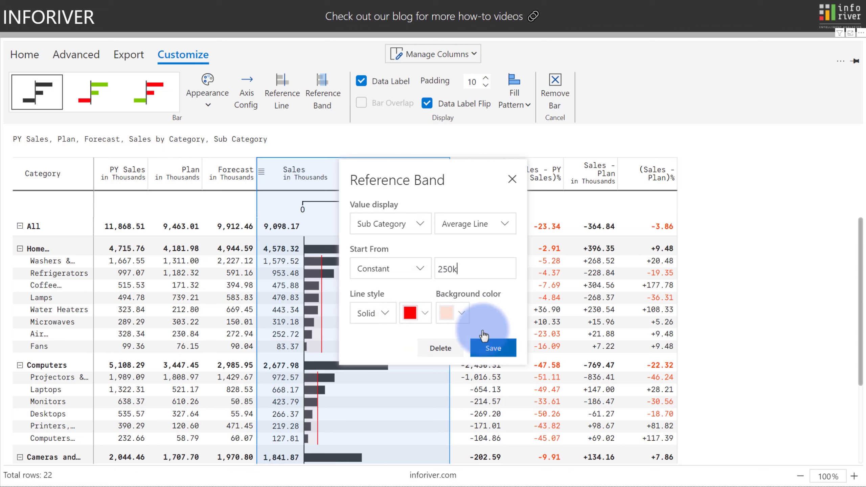
click(493, 348)
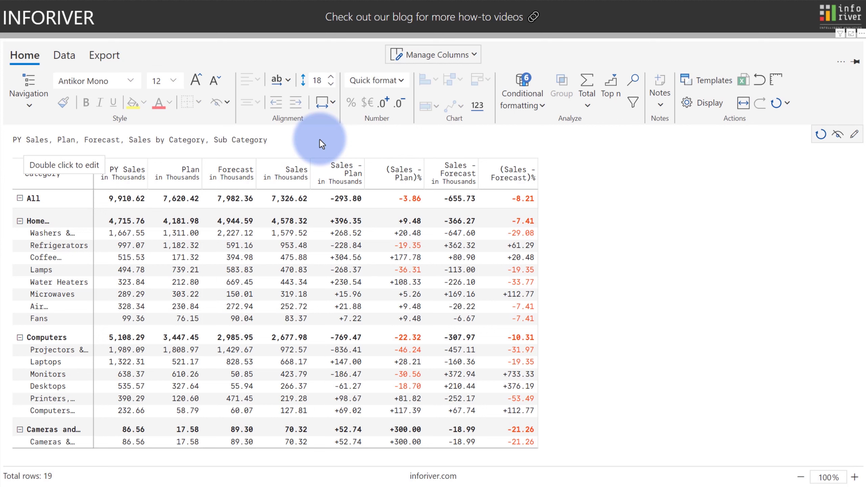
Switch rows to Table layout with separate Category and Sub Category columns, reviewing expand levels.
click(34, 97)
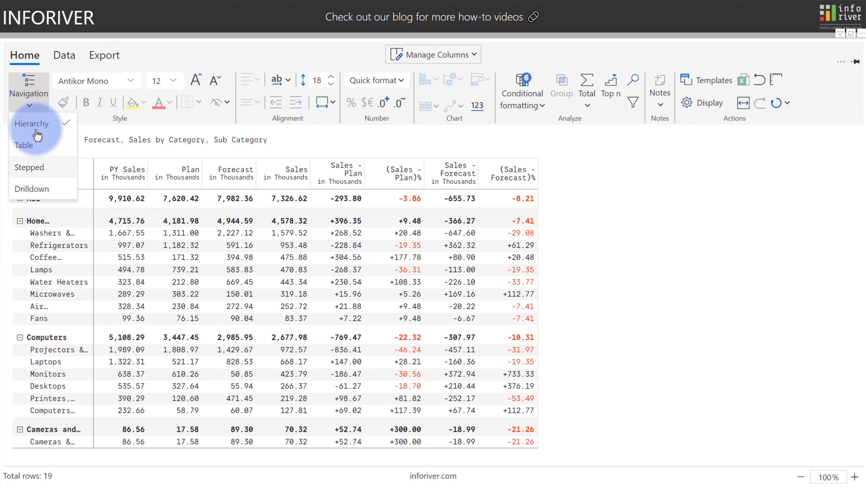
click(37, 165)
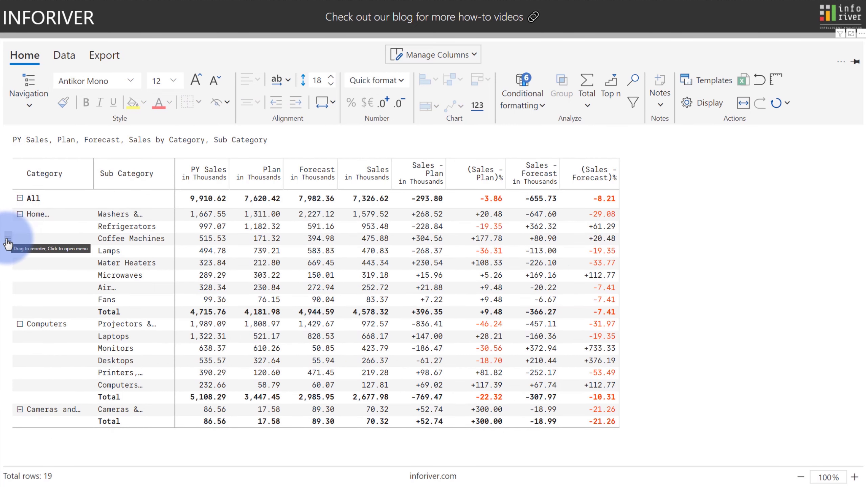
click(8, 240)
mouse_move(9, 243)
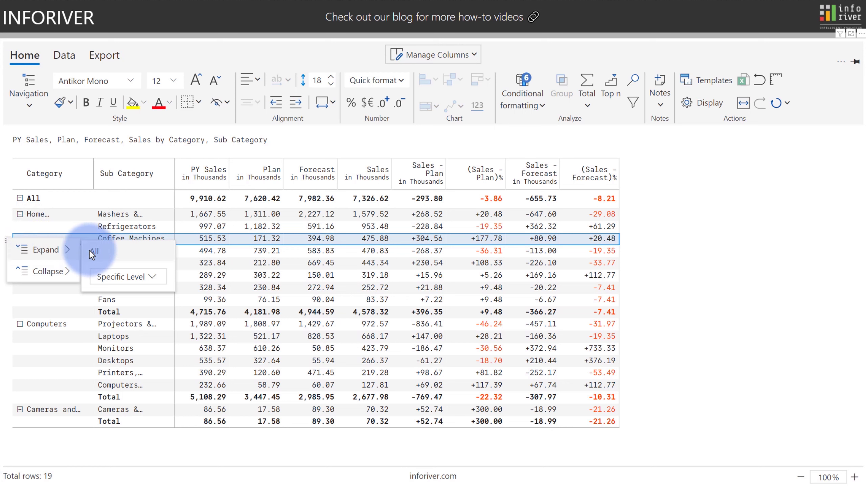
click(102, 275)
click(103, 275)
mouse_move(66, 270)
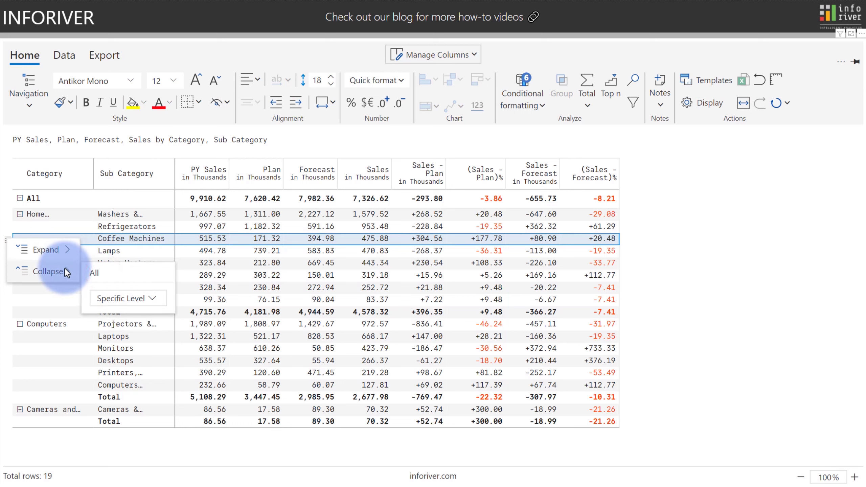
click(103, 151)
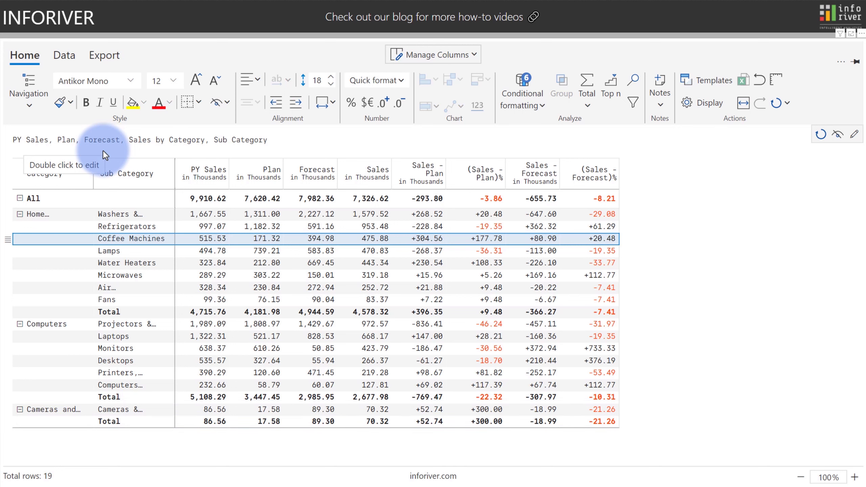
Turn on Remove Single Children in Hierarchy settings, trying Parent only before settling on All.
click(707, 103)
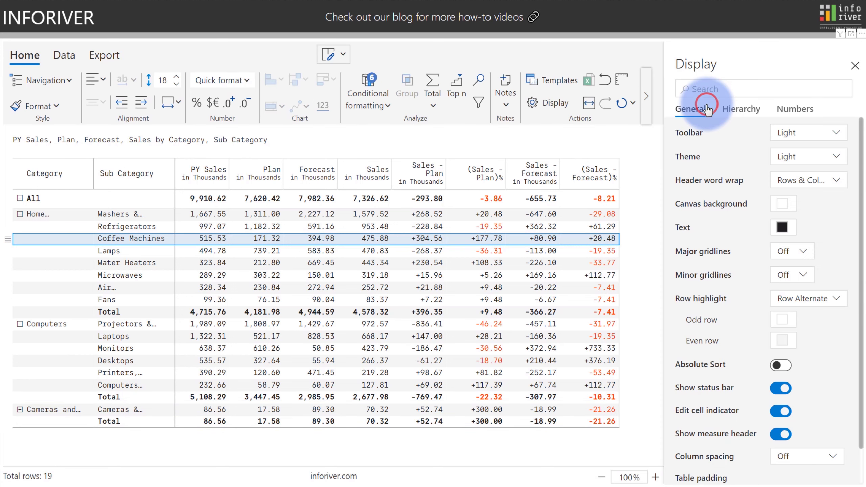
click(725, 113)
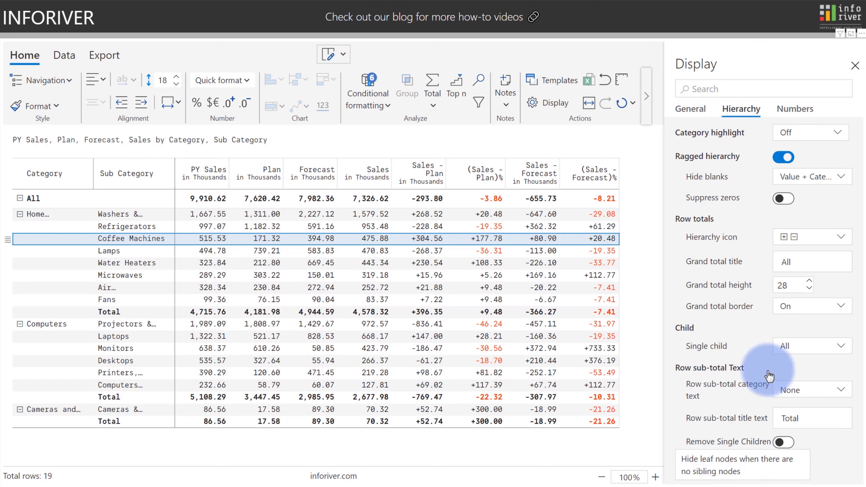
click(781, 446)
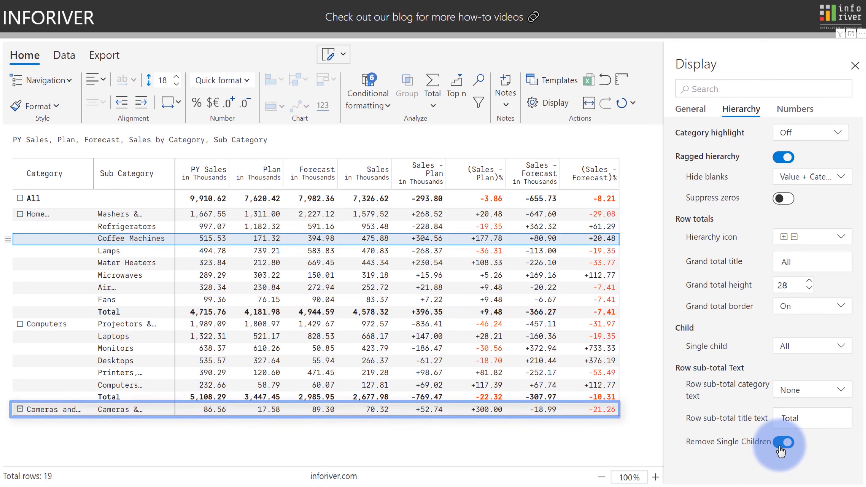
click(787, 347)
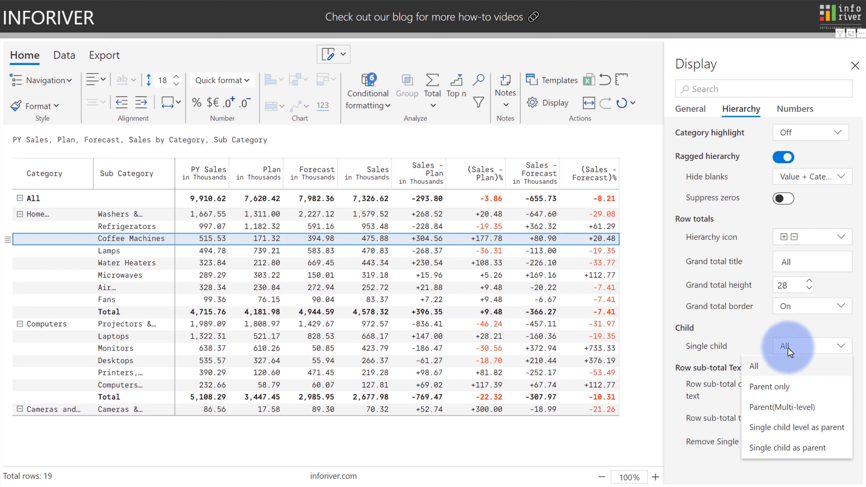
click(774, 387)
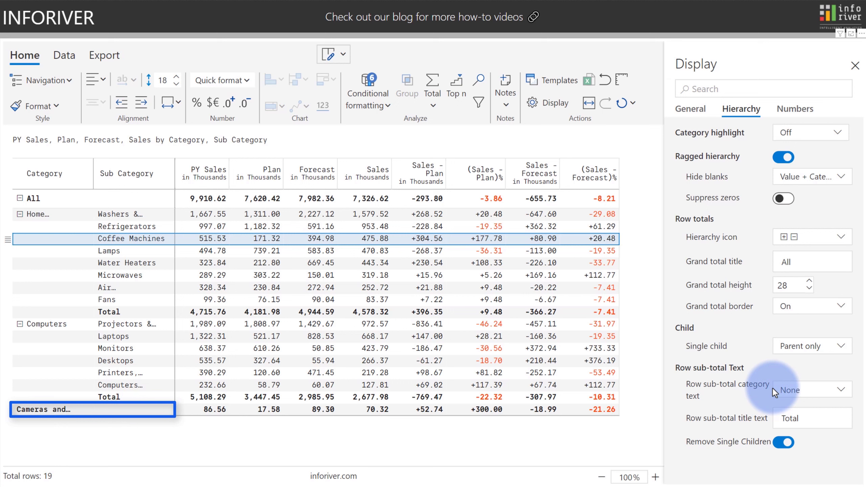
click(786, 352)
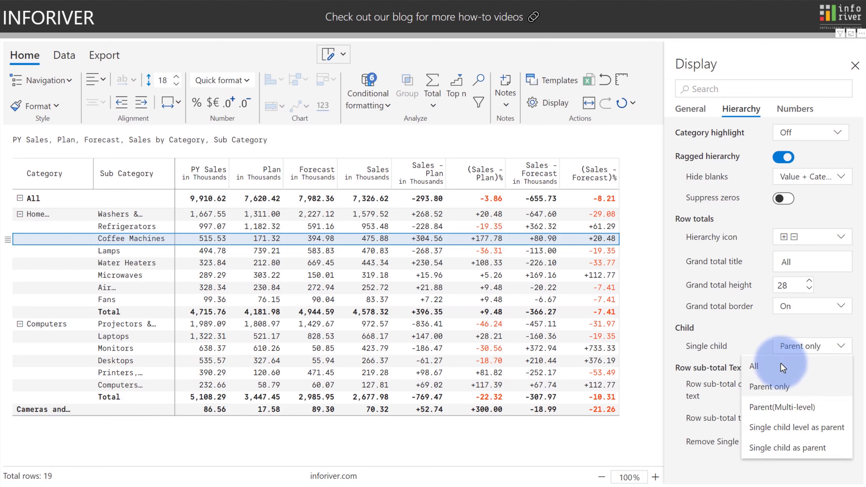
click(781, 363)
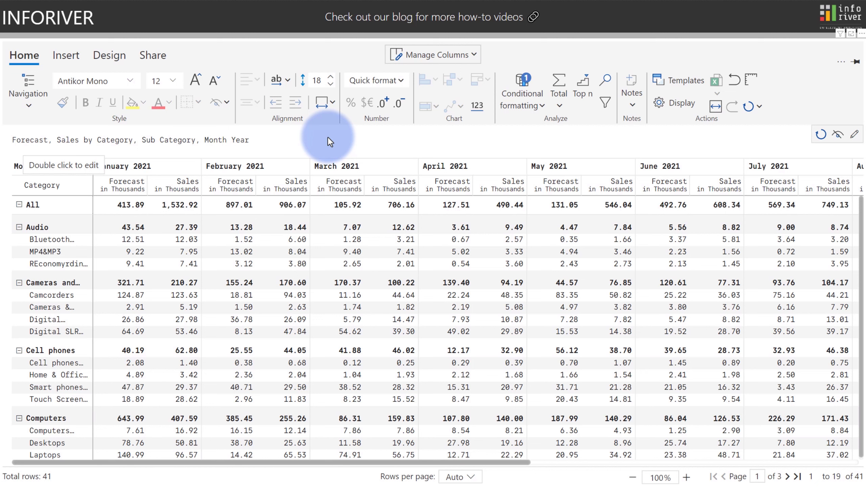
Add an Area Linear Sales sparkline from January Sales with Null Display and stroke width 2.
click(186, 184)
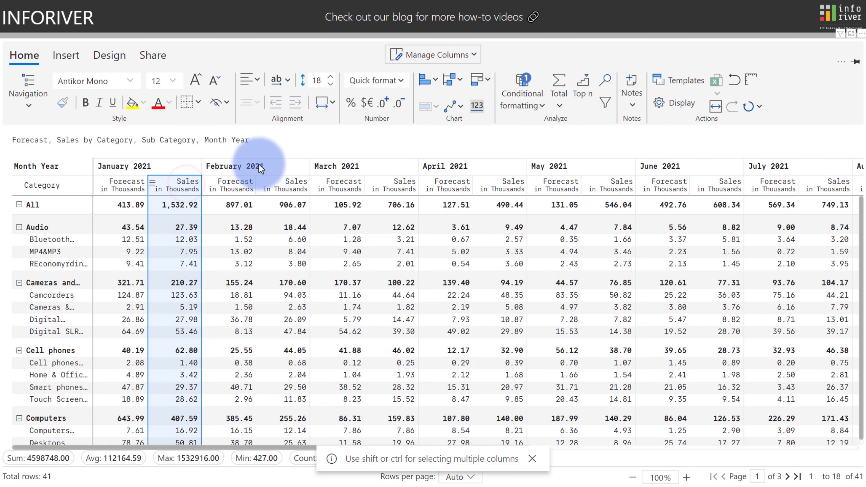
click(457, 108)
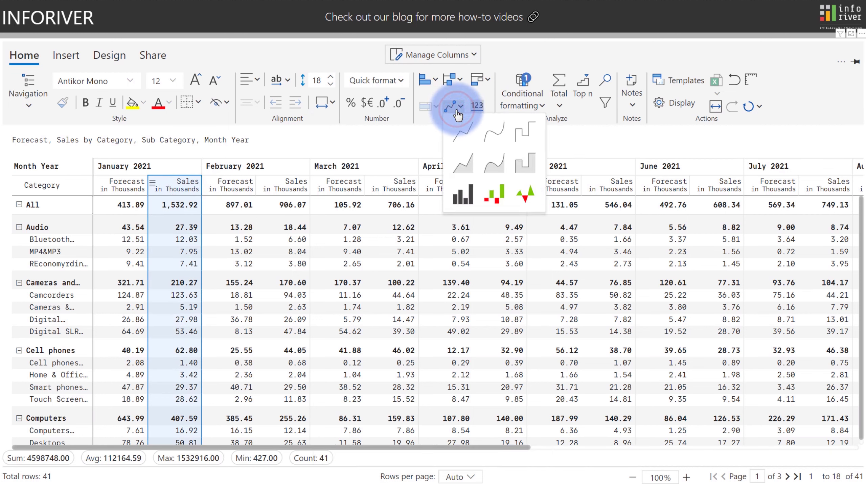
click(458, 164)
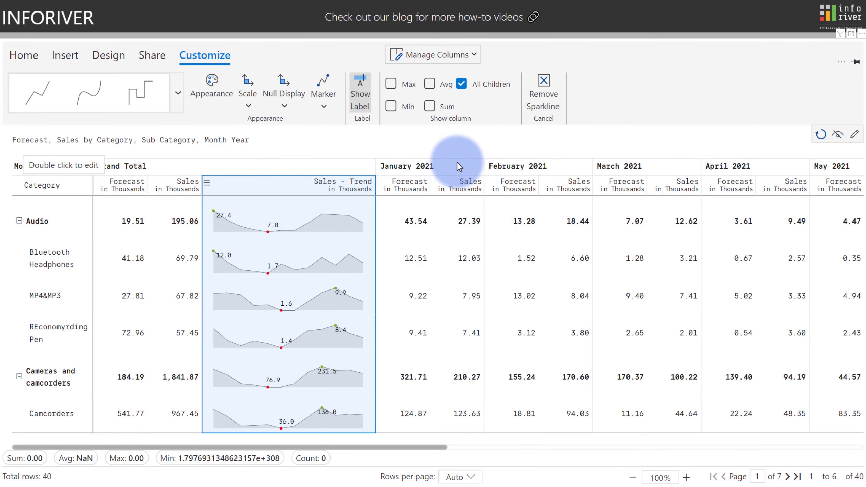
click(286, 97)
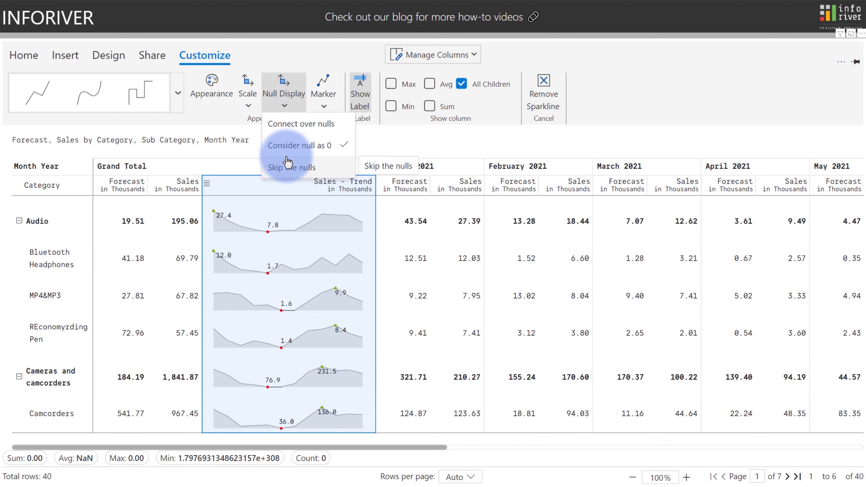
click(203, 94)
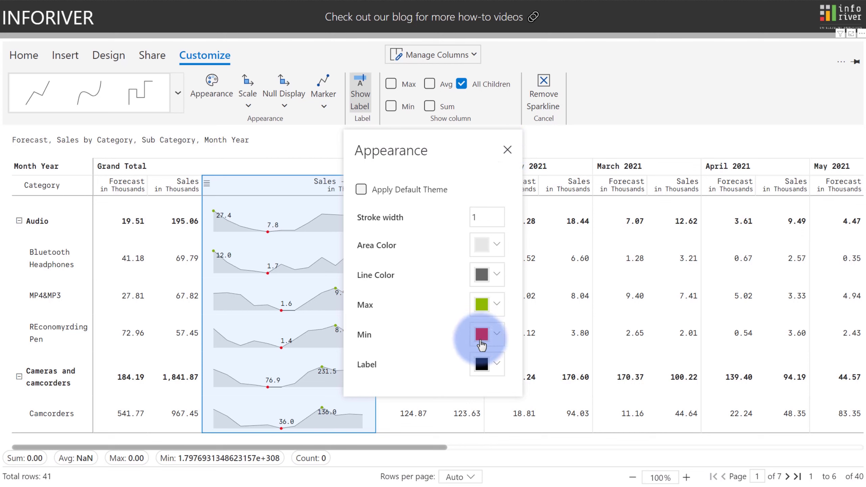
drag(481, 218, 467, 218)
text(2)
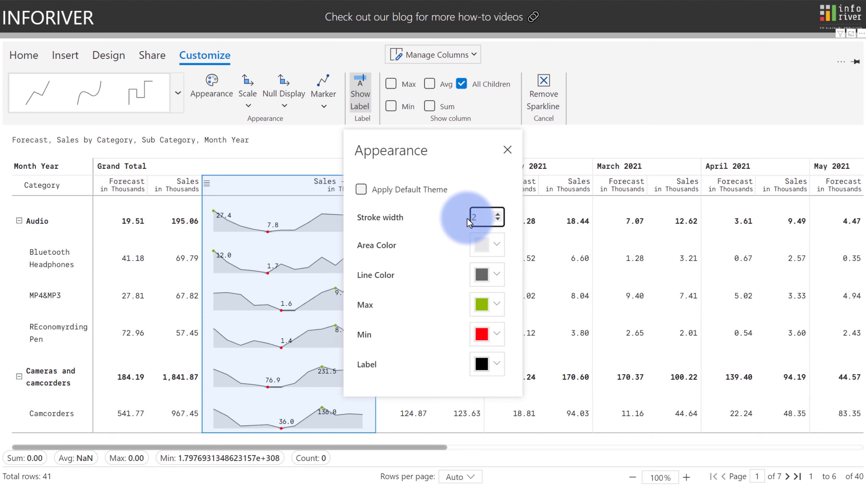
click(508, 149)
Switch the trend sparkline to column bars with padding 10.
click(178, 93)
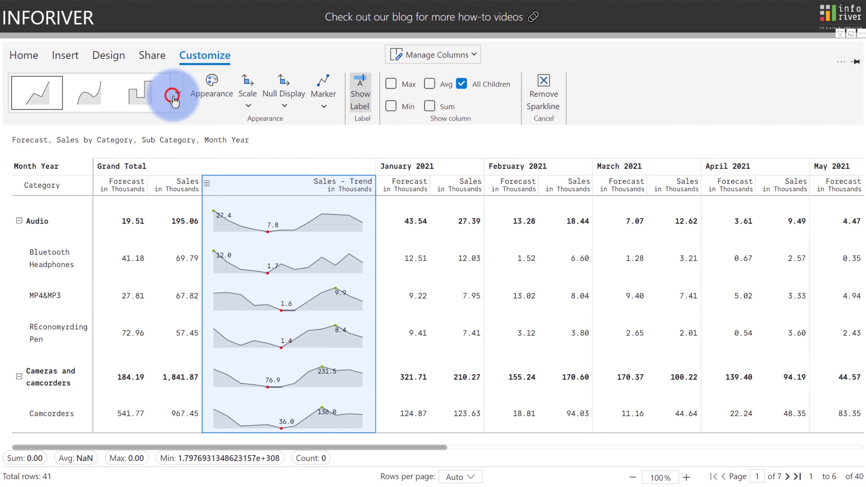
click(82, 103)
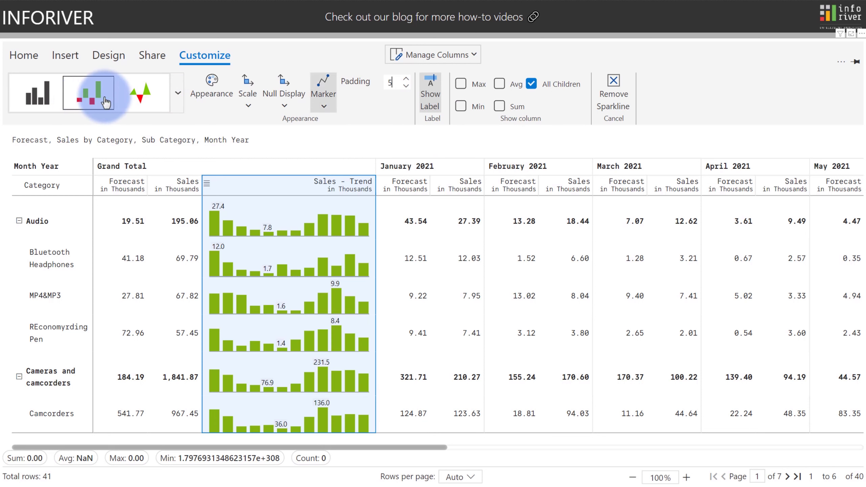
drag(395, 80, 388, 83)
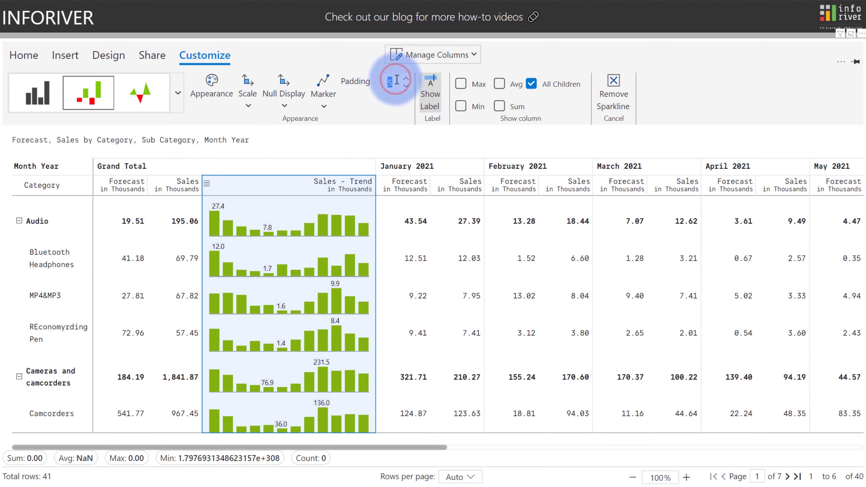
text(10)
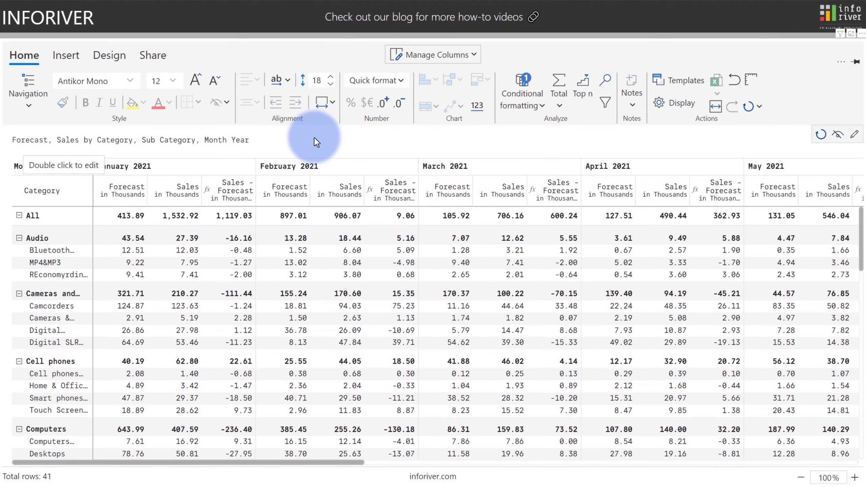
Add a Sales - Forecast trend sparkline column from January's Sales - Forecast header.
click(226, 191)
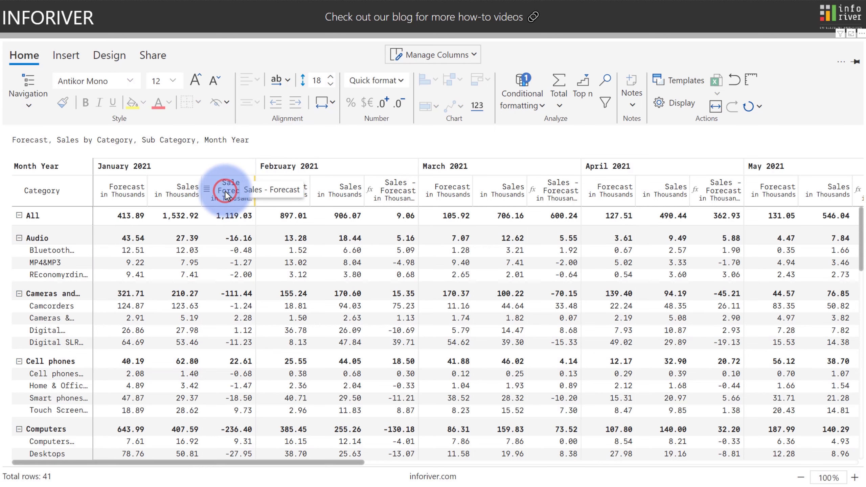
click(452, 108)
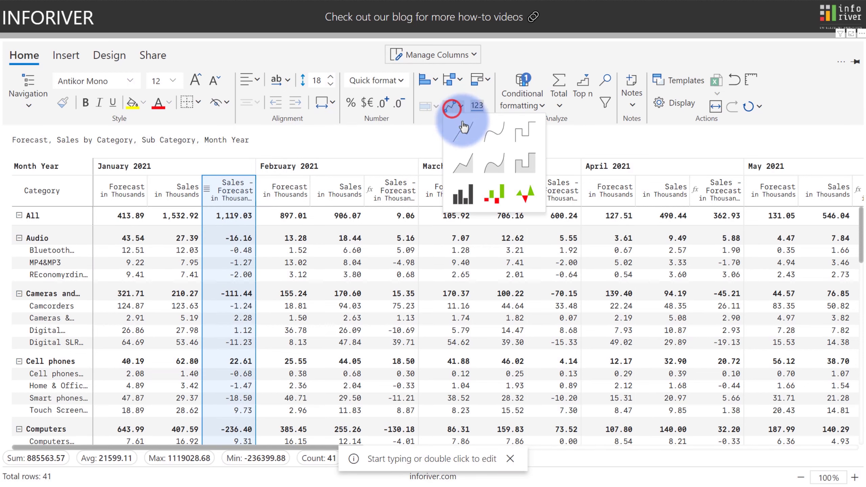
click(521, 191)
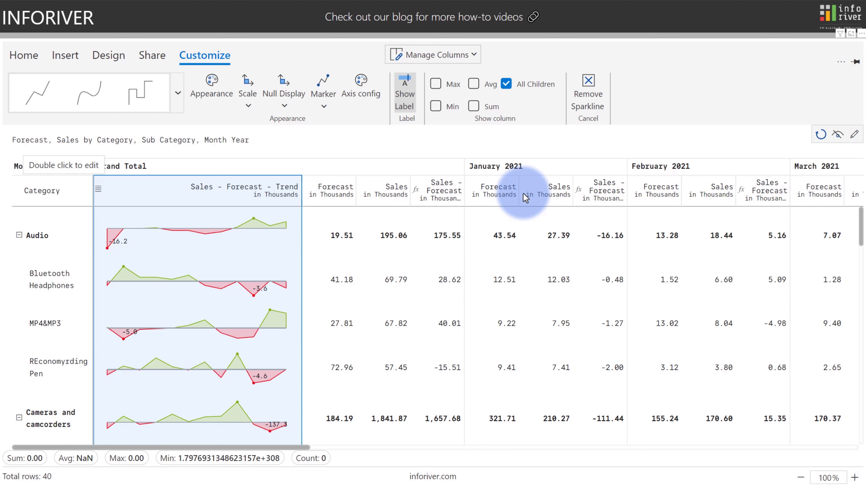
Review the sparkline axis baseline and axis line style options.
click(357, 97)
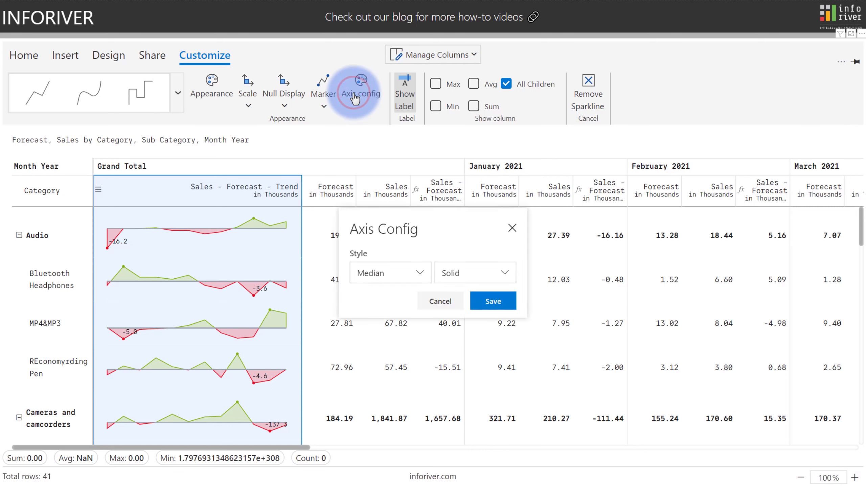
click(391, 272)
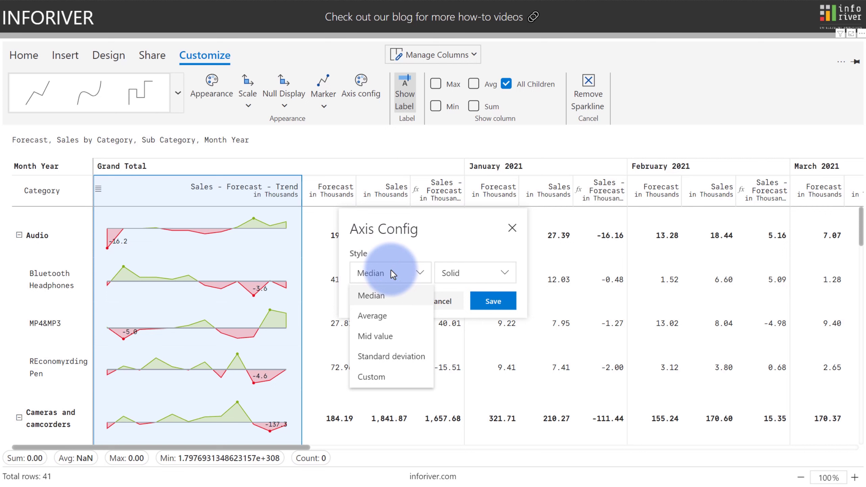
click(449, 274)
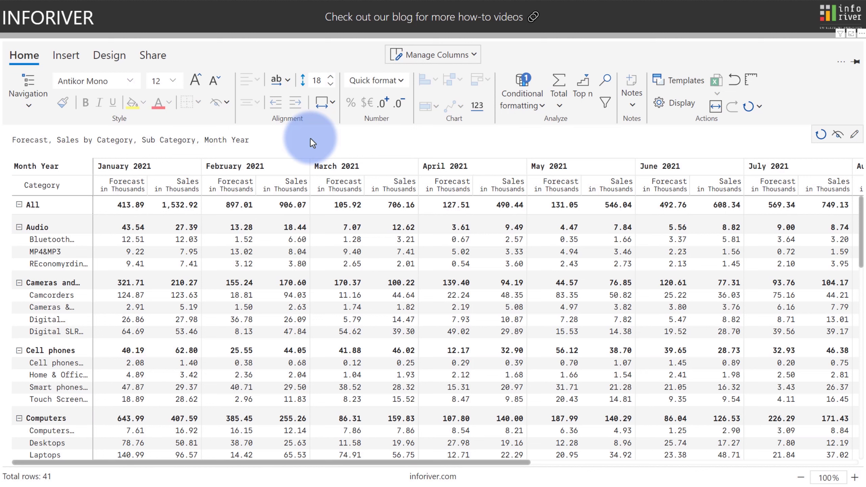
Apply the Win/Loss chart to the January, February and March 2021 Sales columns.
click(183, 193)
ctrl+click(286, 190)
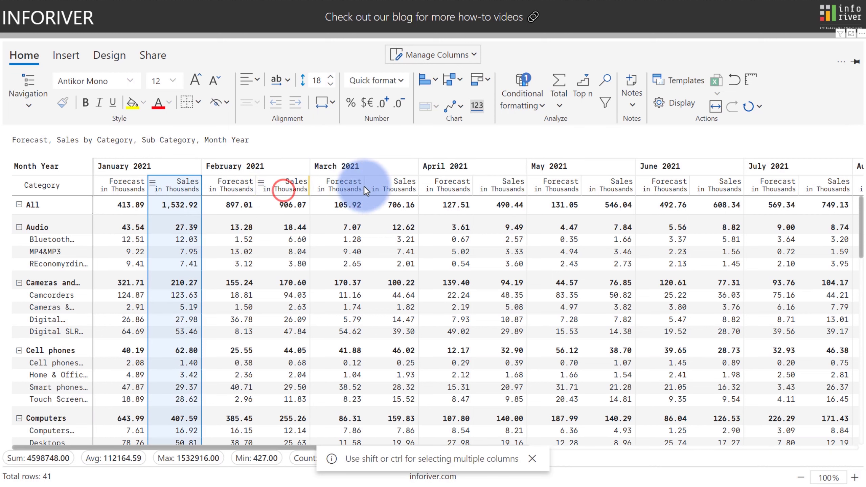
ctrl+click(387, 189)
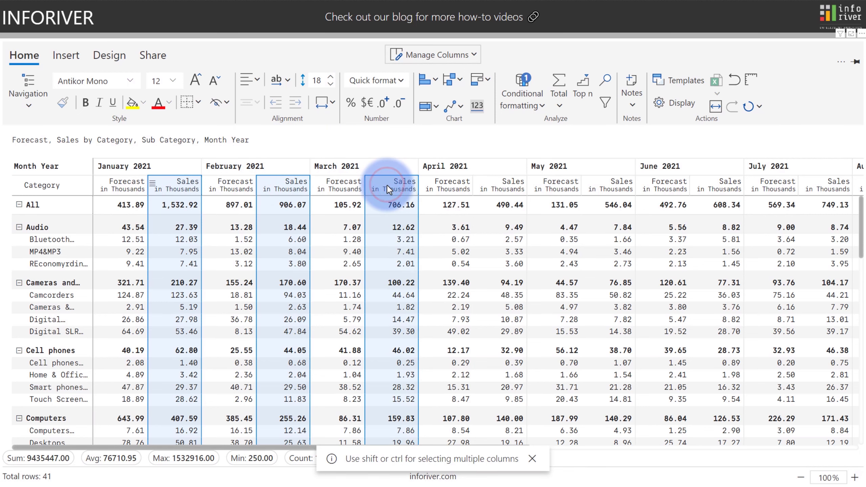
click(463, 107)
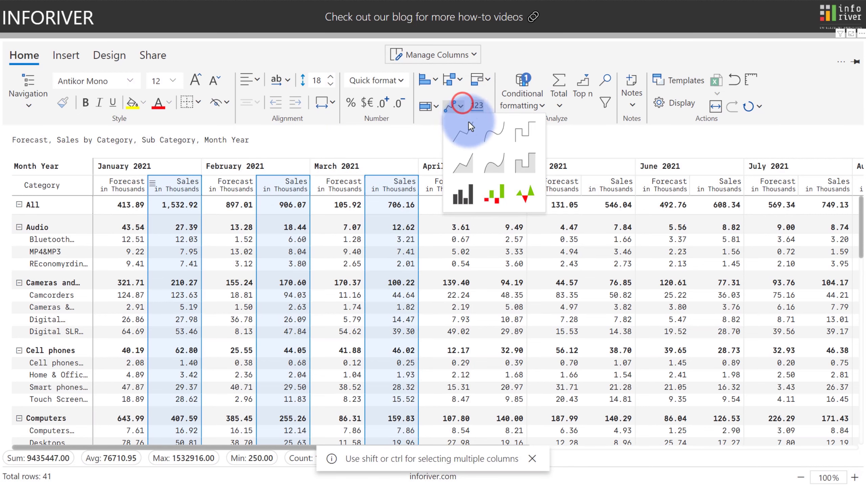
click(495, 198)
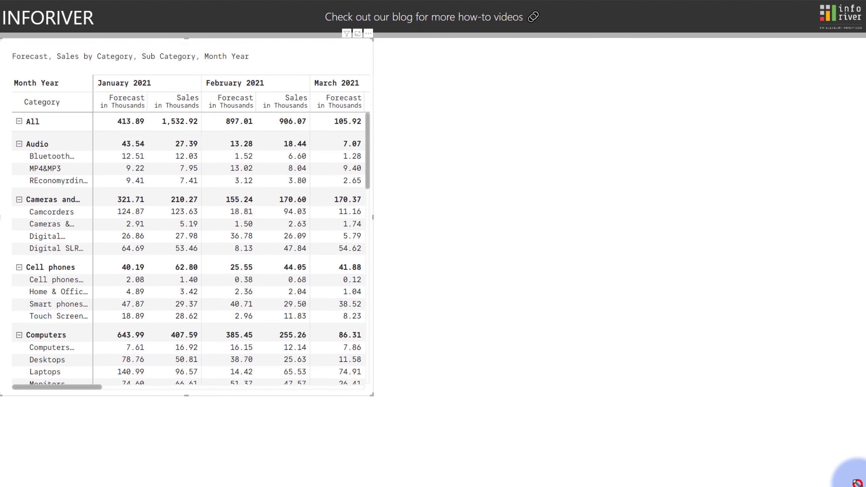
Expand the toolbar to the full ribbon layout and scroll to the Analyze, Notes and Actions tools.
click(162, 43)
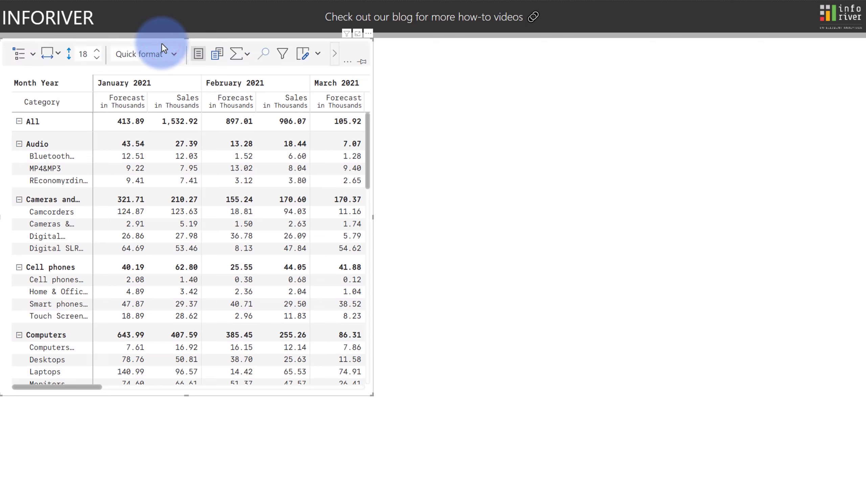
click(334, 54)
click(335, 54)
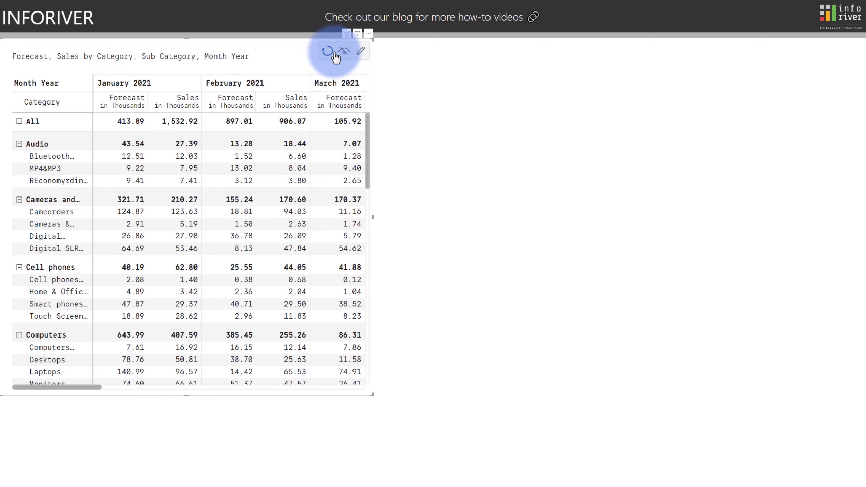
click(263, 44)
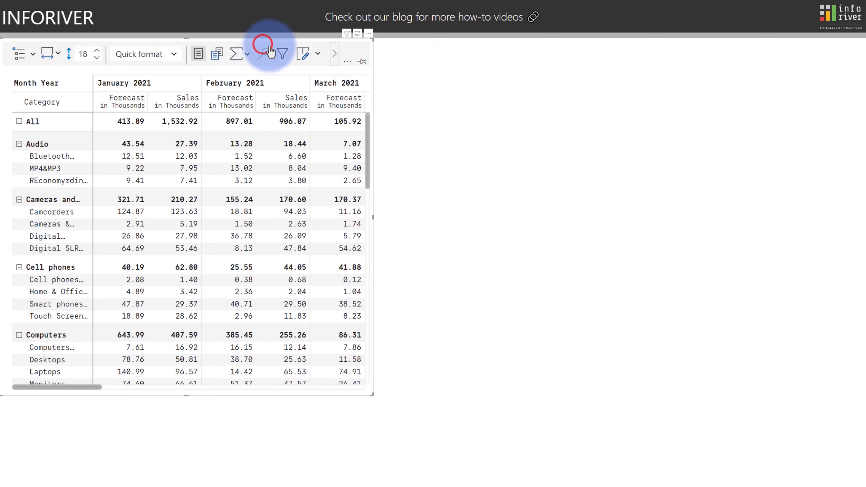
click(347, 62)
click(327, 78)
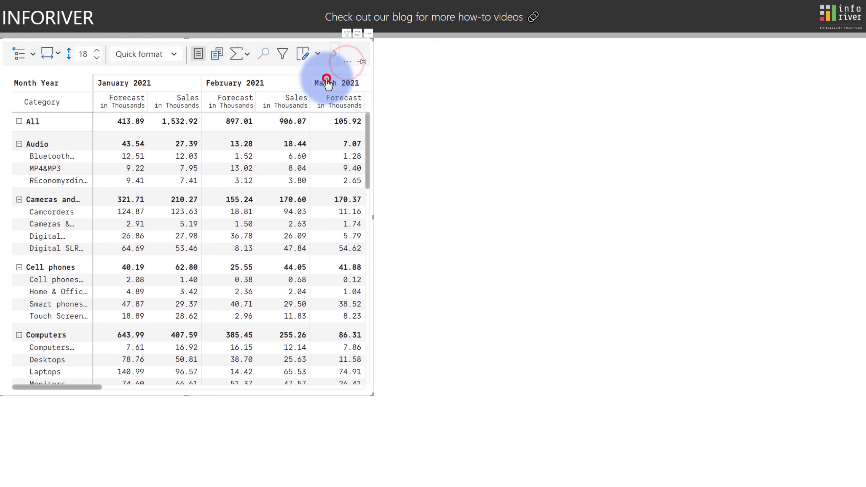
click(365, 98)
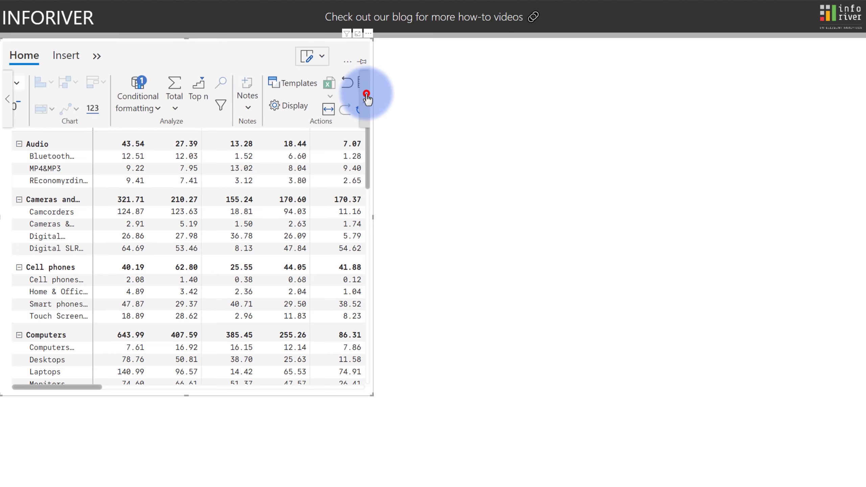
click(367, 98)
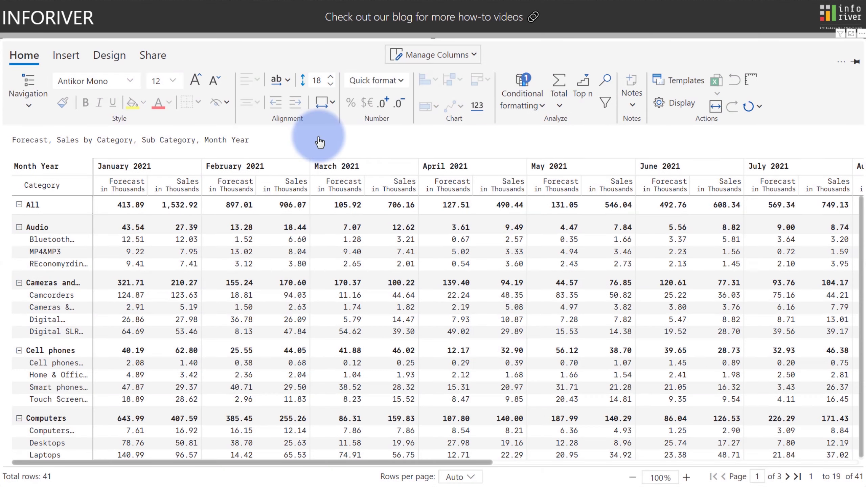
click(98, 184)
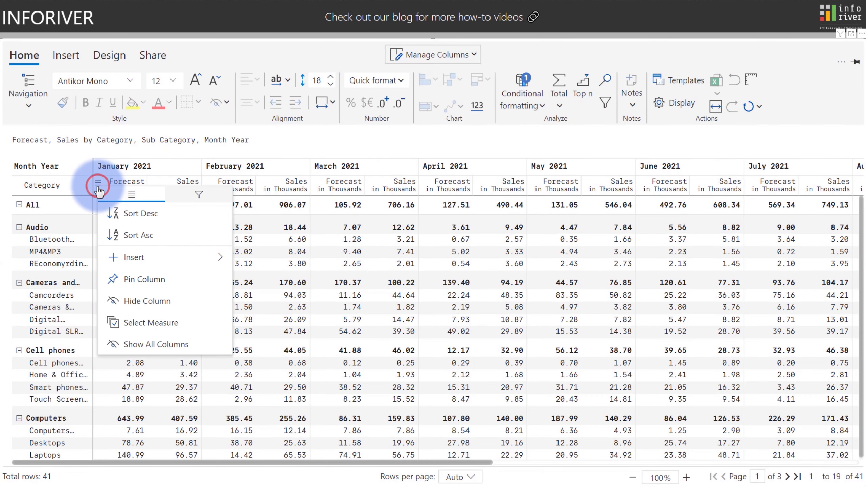
click(111, 278)
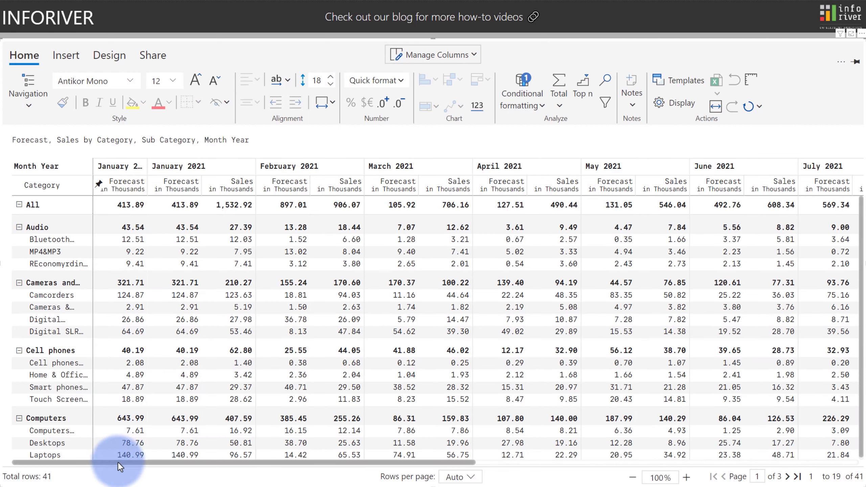
drag(118, 462, 315, 472)
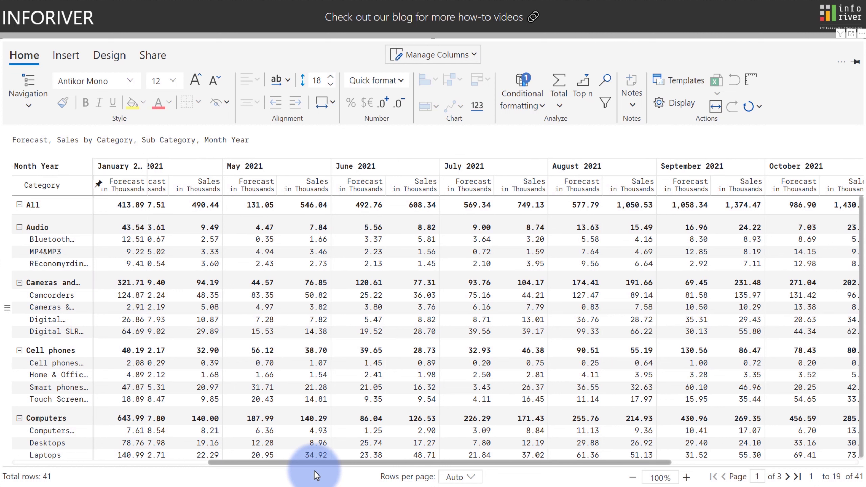
click(227, 184)
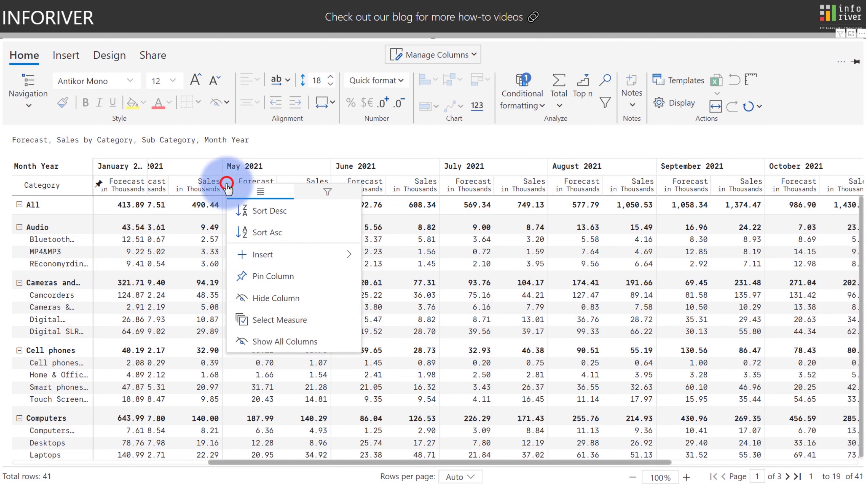
click(326, 191)
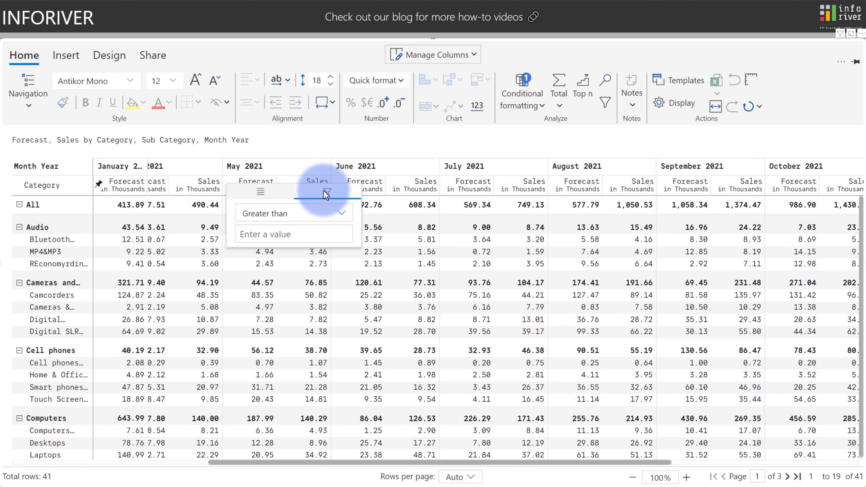
click(303, 211)
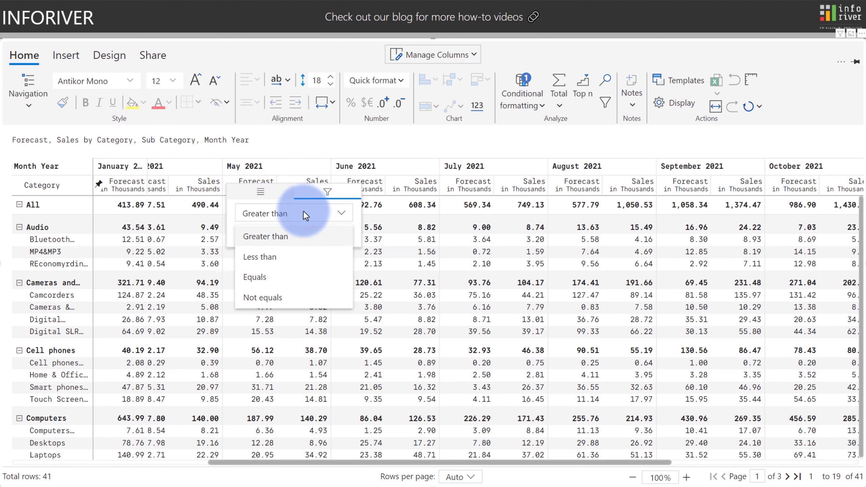
click(303, 211)
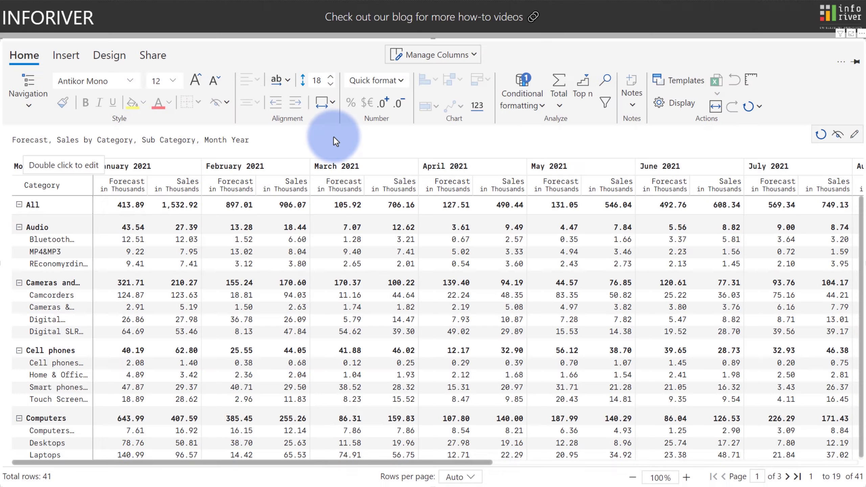
Group two camera sub-category rows as 'New Group' at position Top, then select Audio.
click(53, 308)
ctrl+click(41, 321)
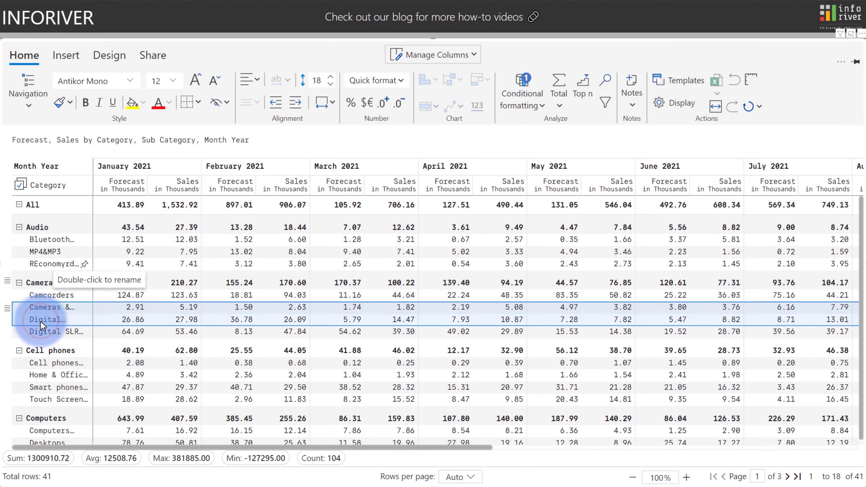
click(66, 58)
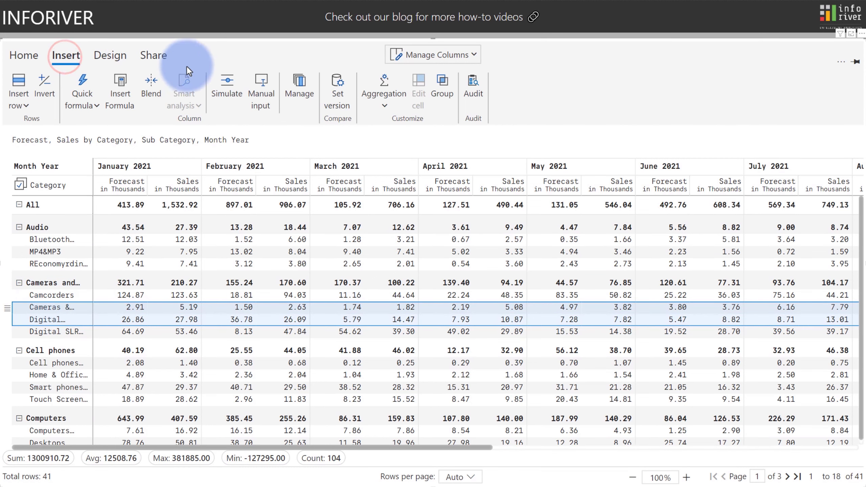
click(444, 89)
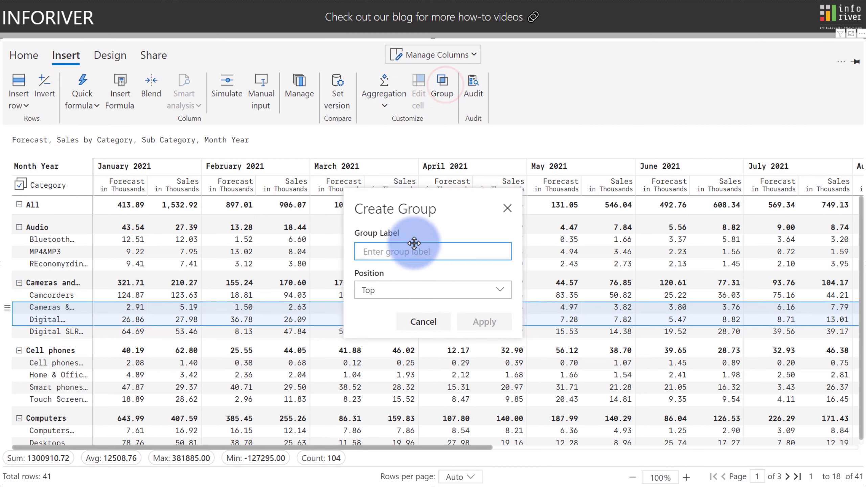
click(403, 289)
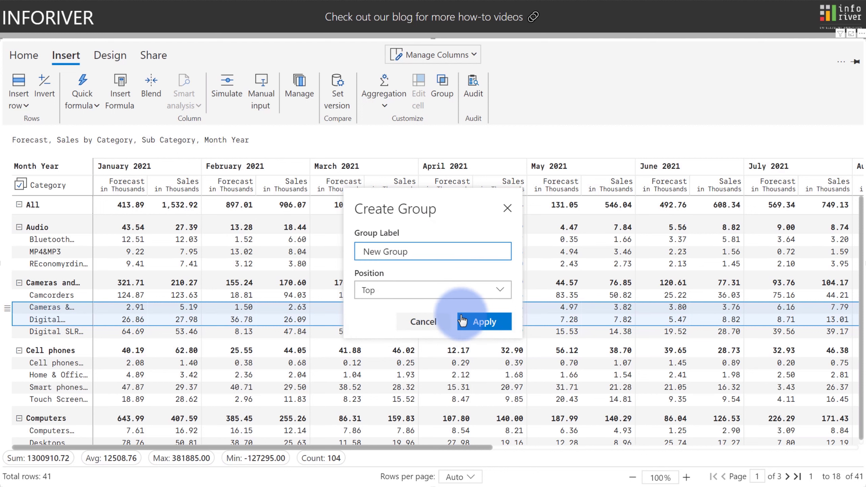
click(478, 321)
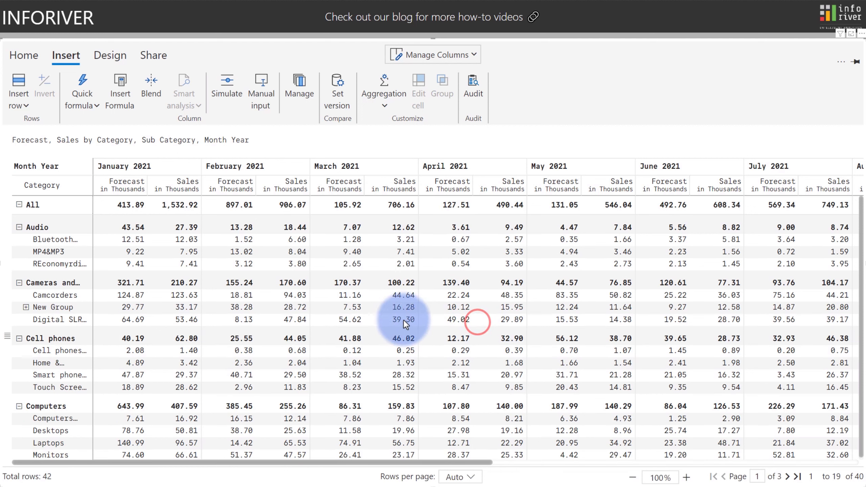
click(67, 308)
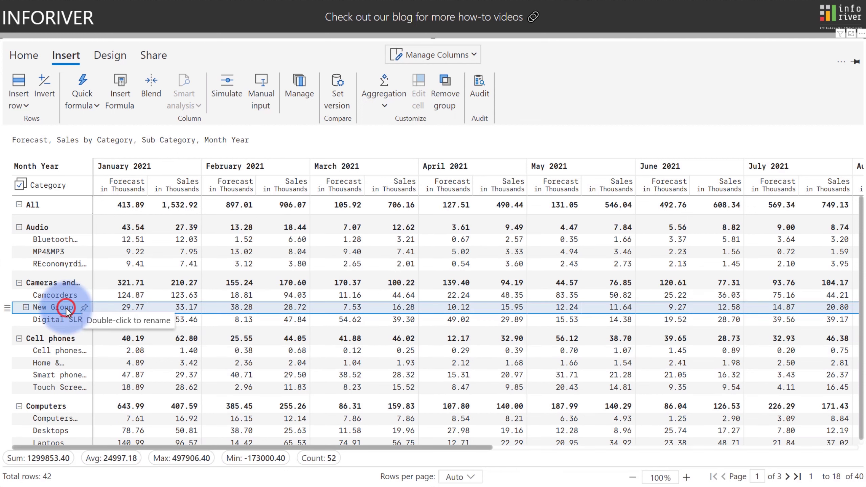
click(37, 228)
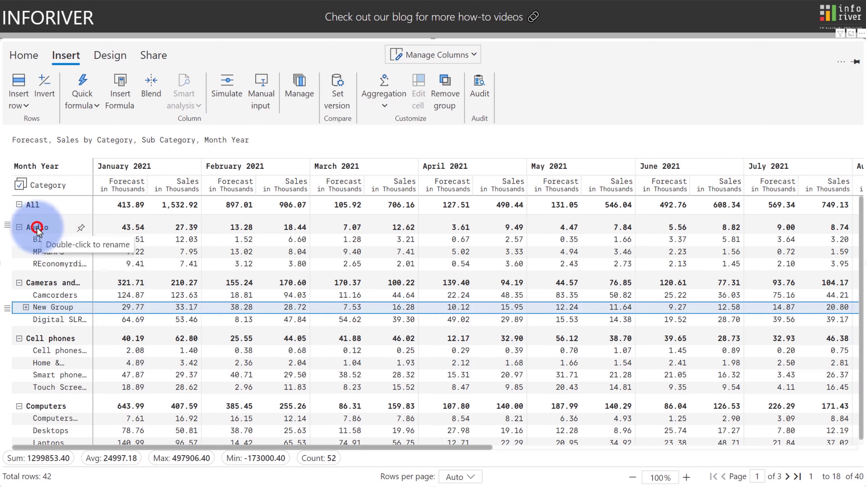
Hide the selected Audio row and its sub-categories with Home's Show/Hide selection.
click(33, 56)
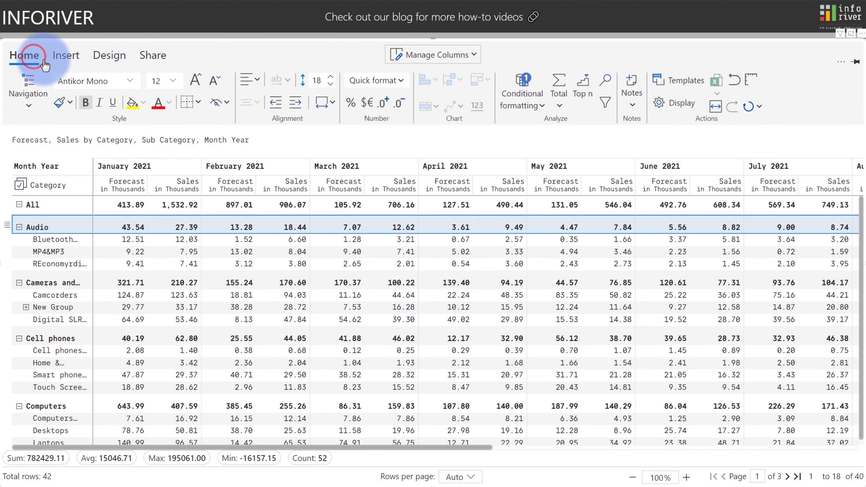
click(217, 107)
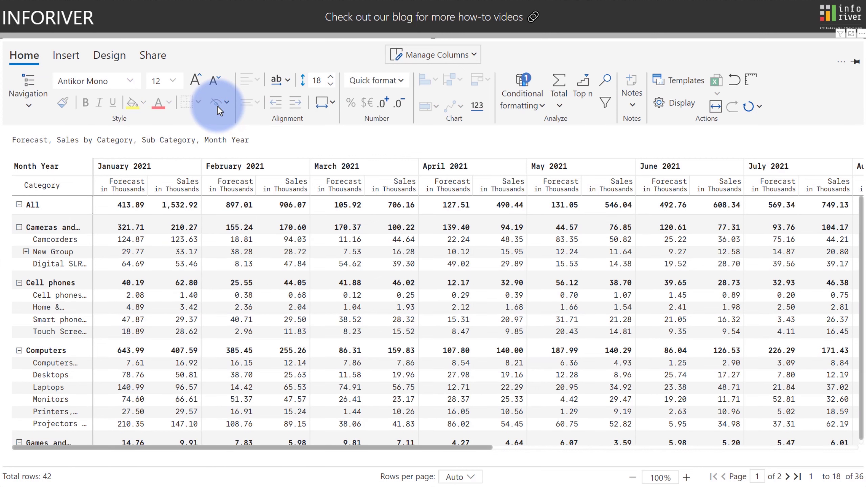
In Display > General, switch Column spacing On with a spacing value of 5.
click(665, 105)
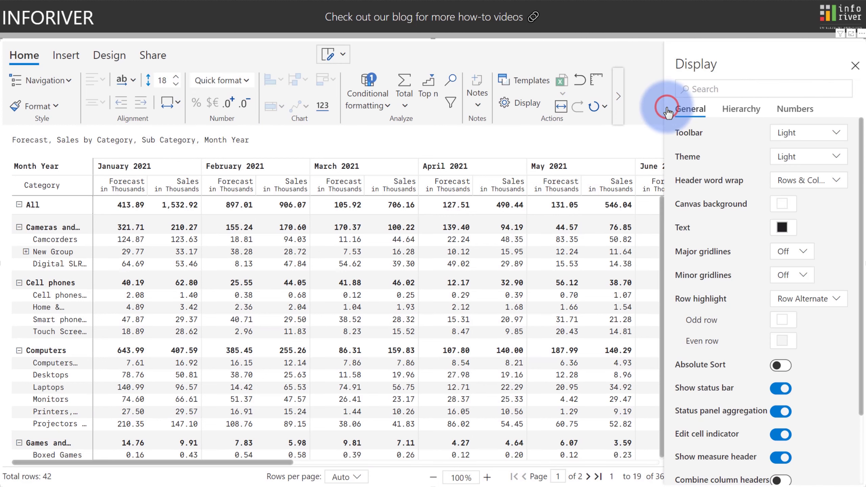
scroll(667, 109, down, 3)
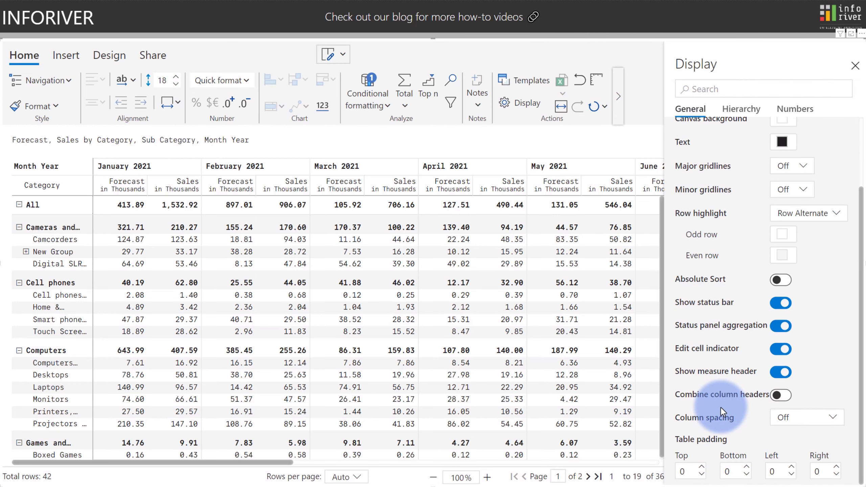
click(795, 418)
click(784, 439)
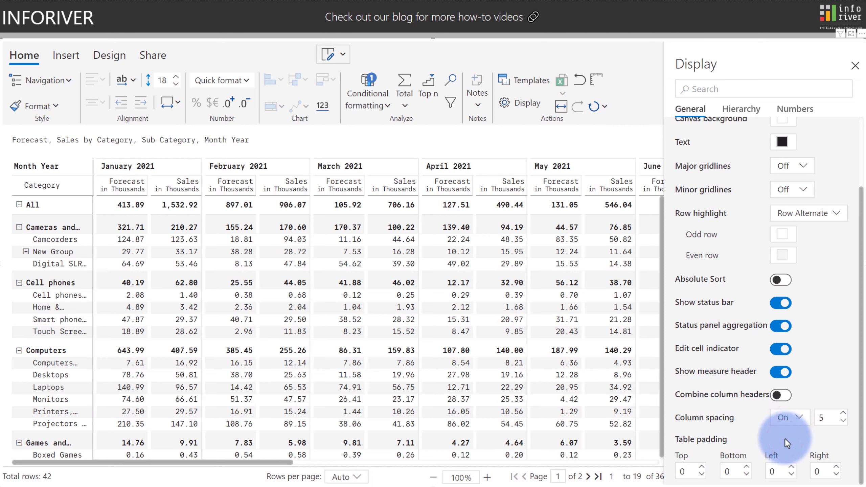
click(824, 420)
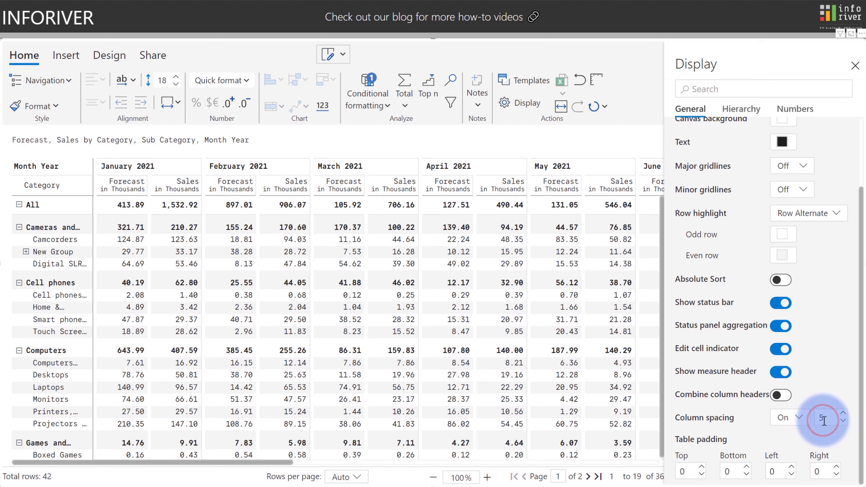